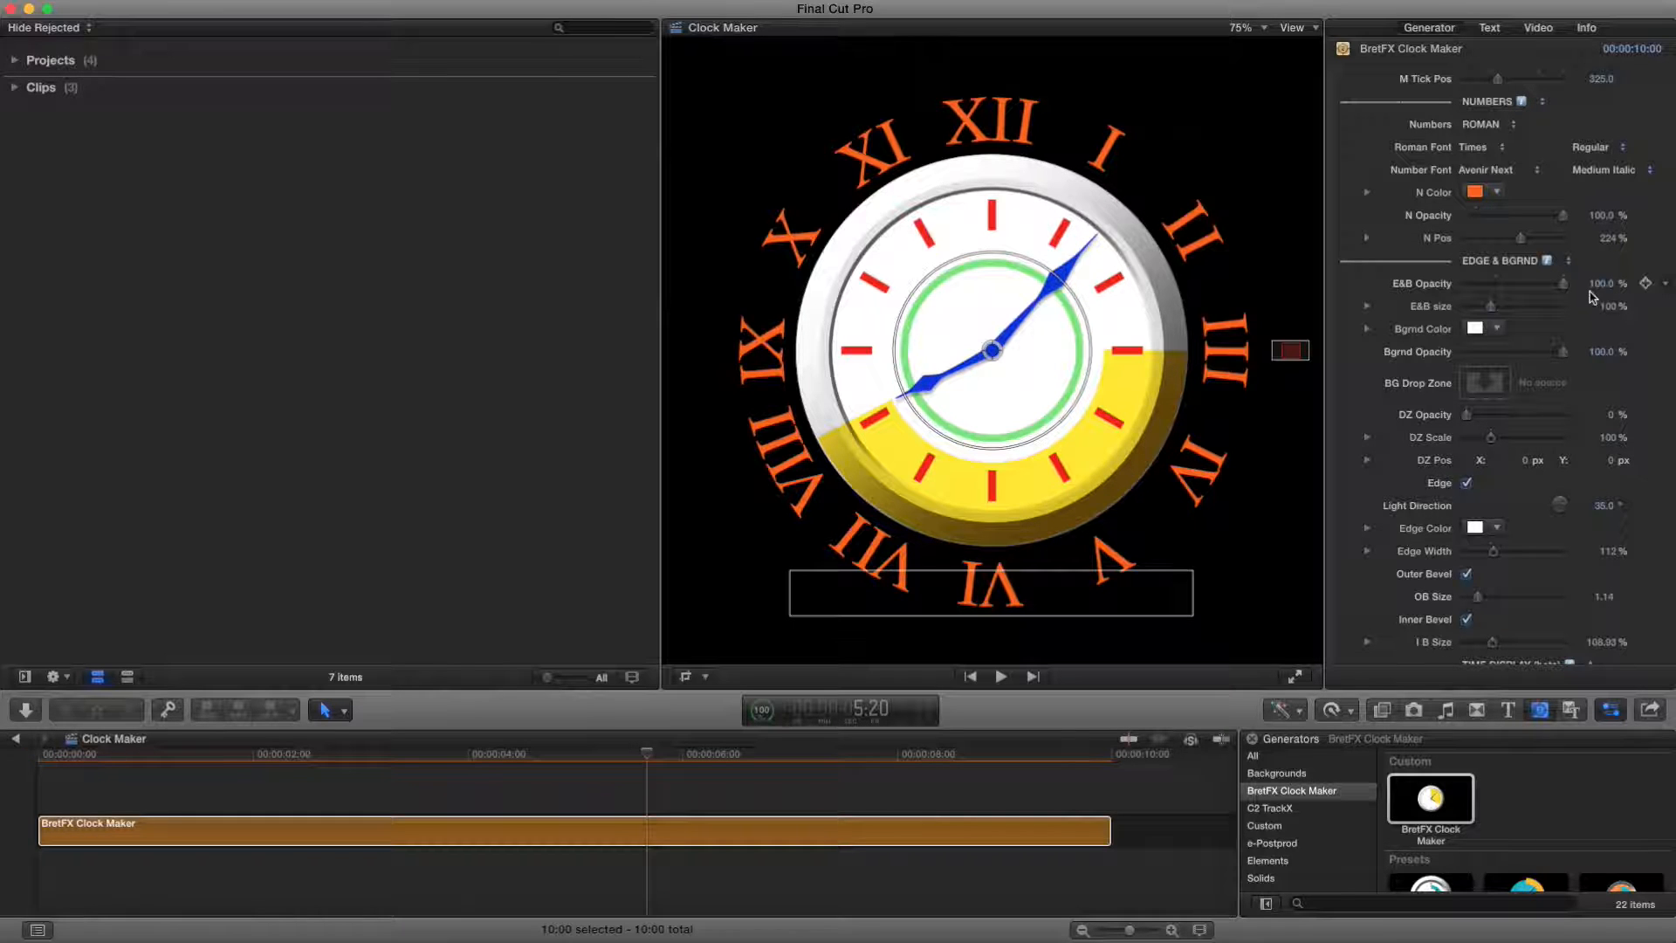
Step: Lower the clock's edge and background opacity to 0% and restore it to 100%
drag(1563, 285, 1395, 288)
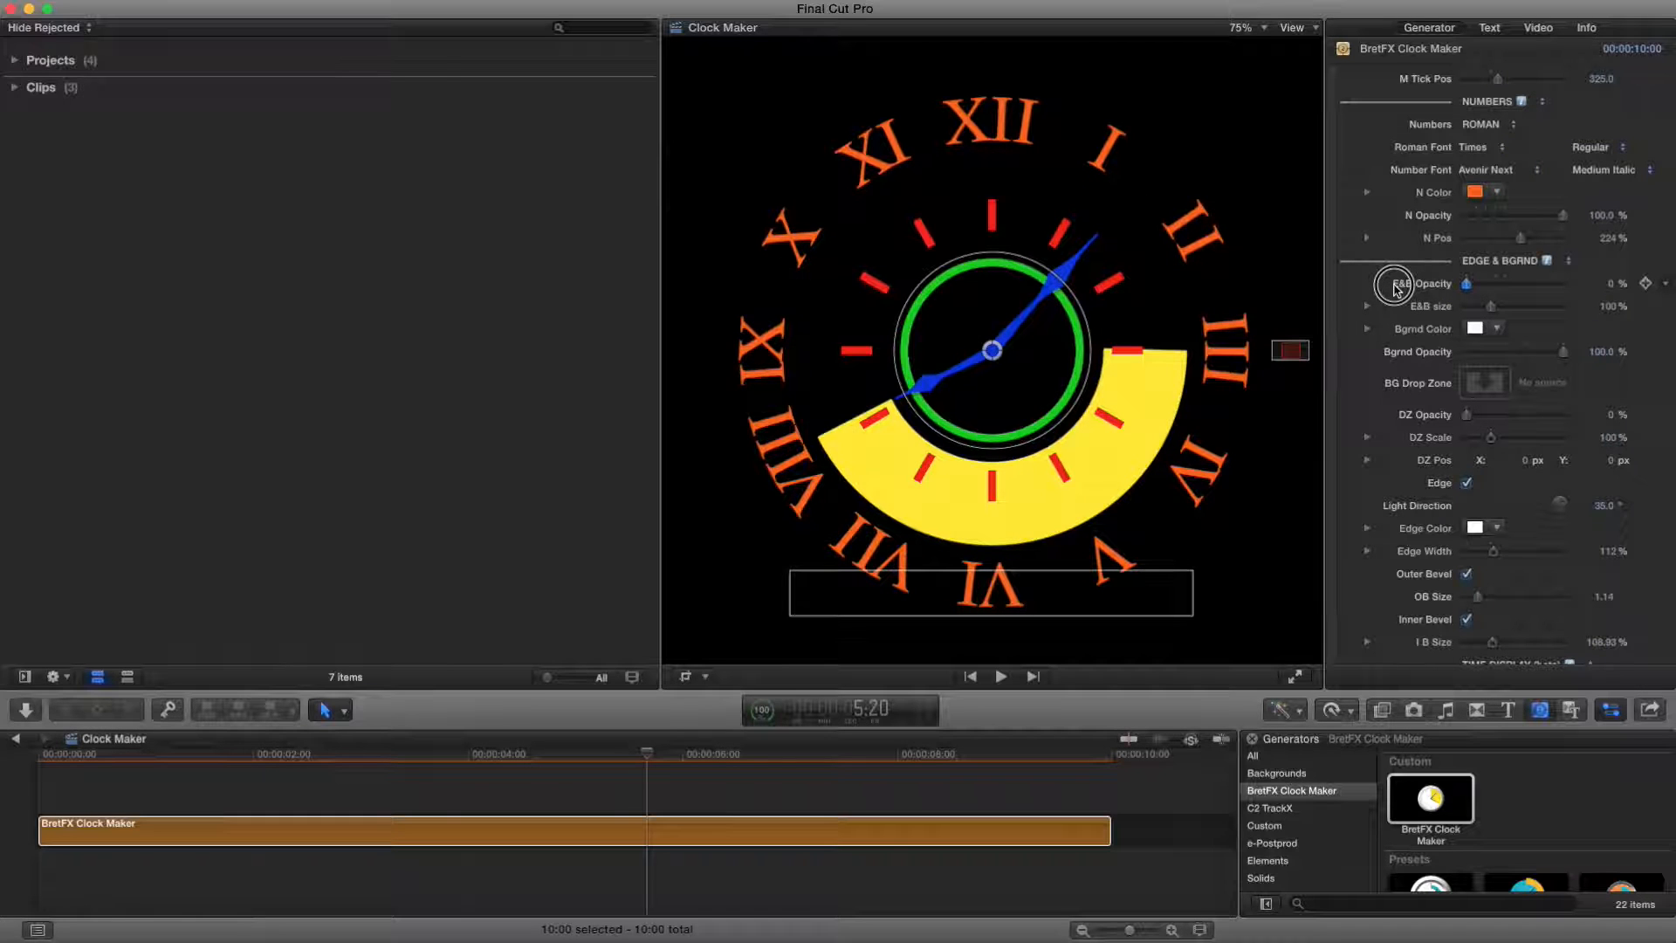
drag(1395, 288, 1589, 288)
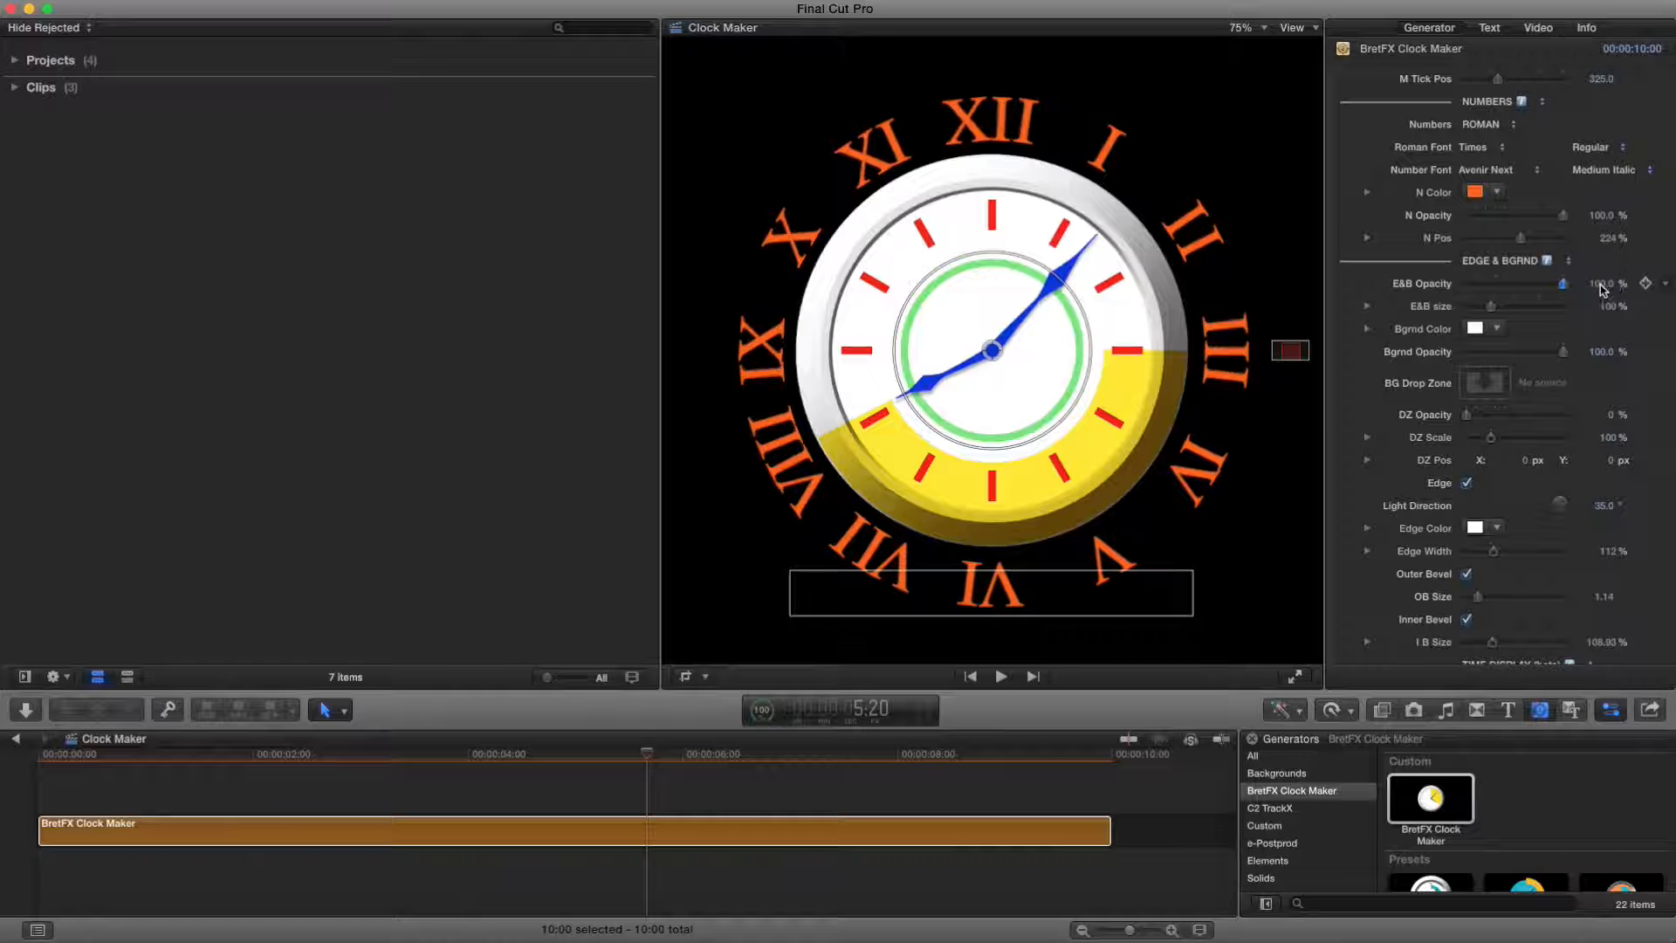
Step: Enlarge the clock's edge and background size to 150%
drag(1494, 309, 1501, 310)
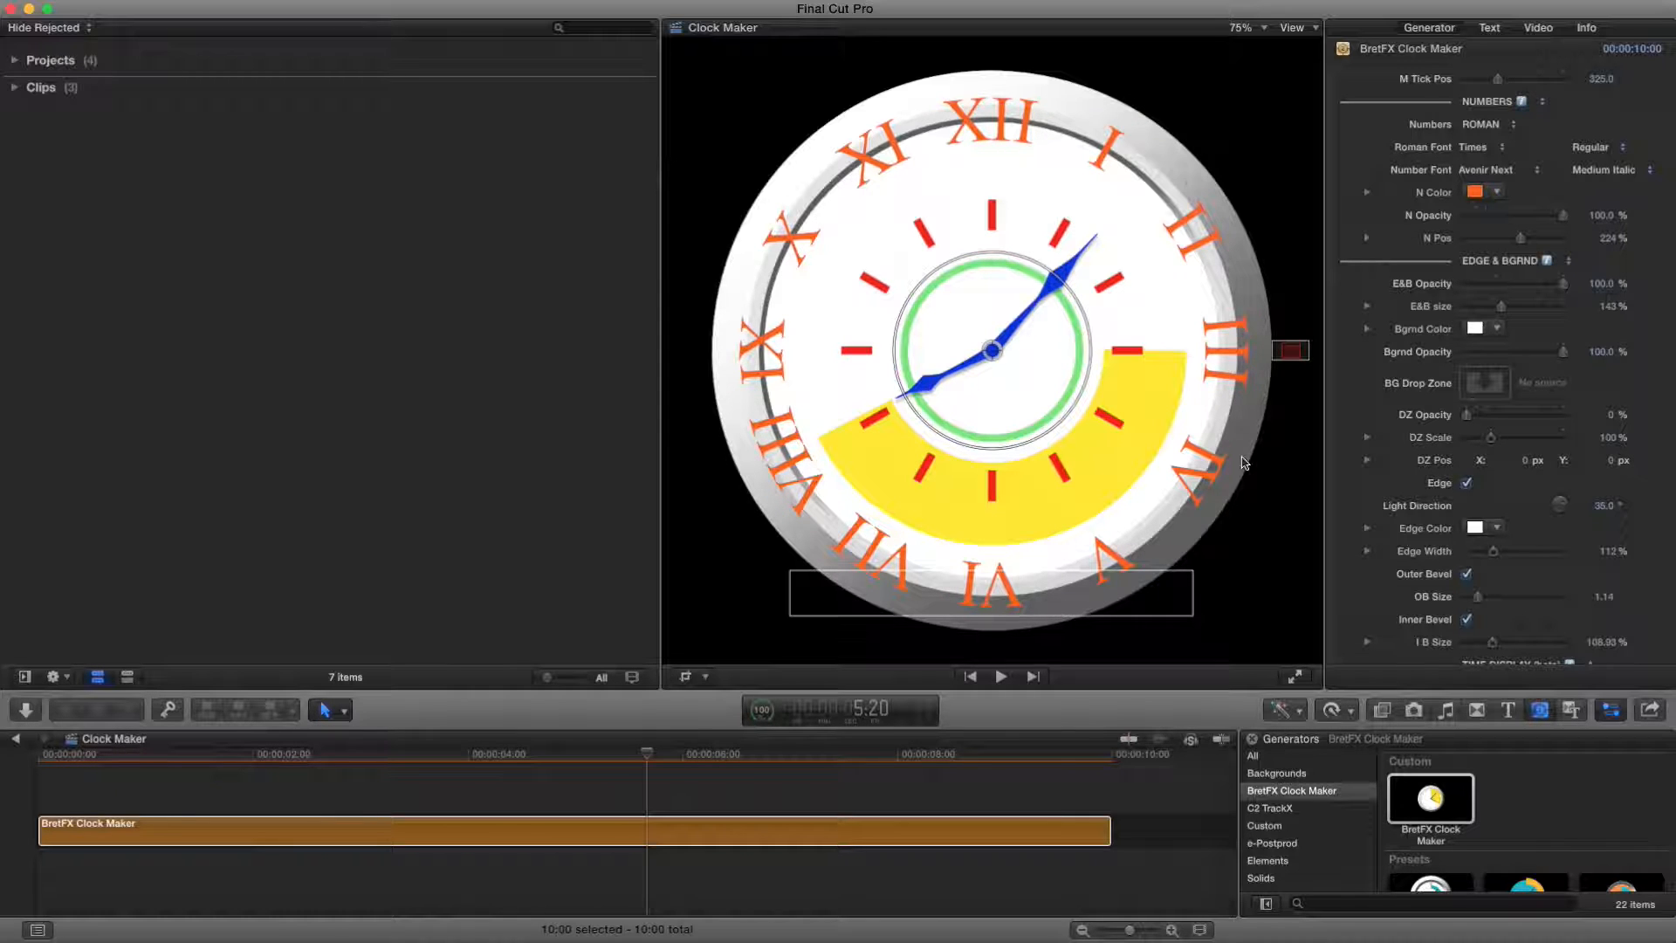
mouse_move(1529, 321)
drag(1503, 311, 1504, 310)
Step: Move the Roman numerals inward onto the clock face by setting their position to 200%
scroll(1355, 294, up, 8)
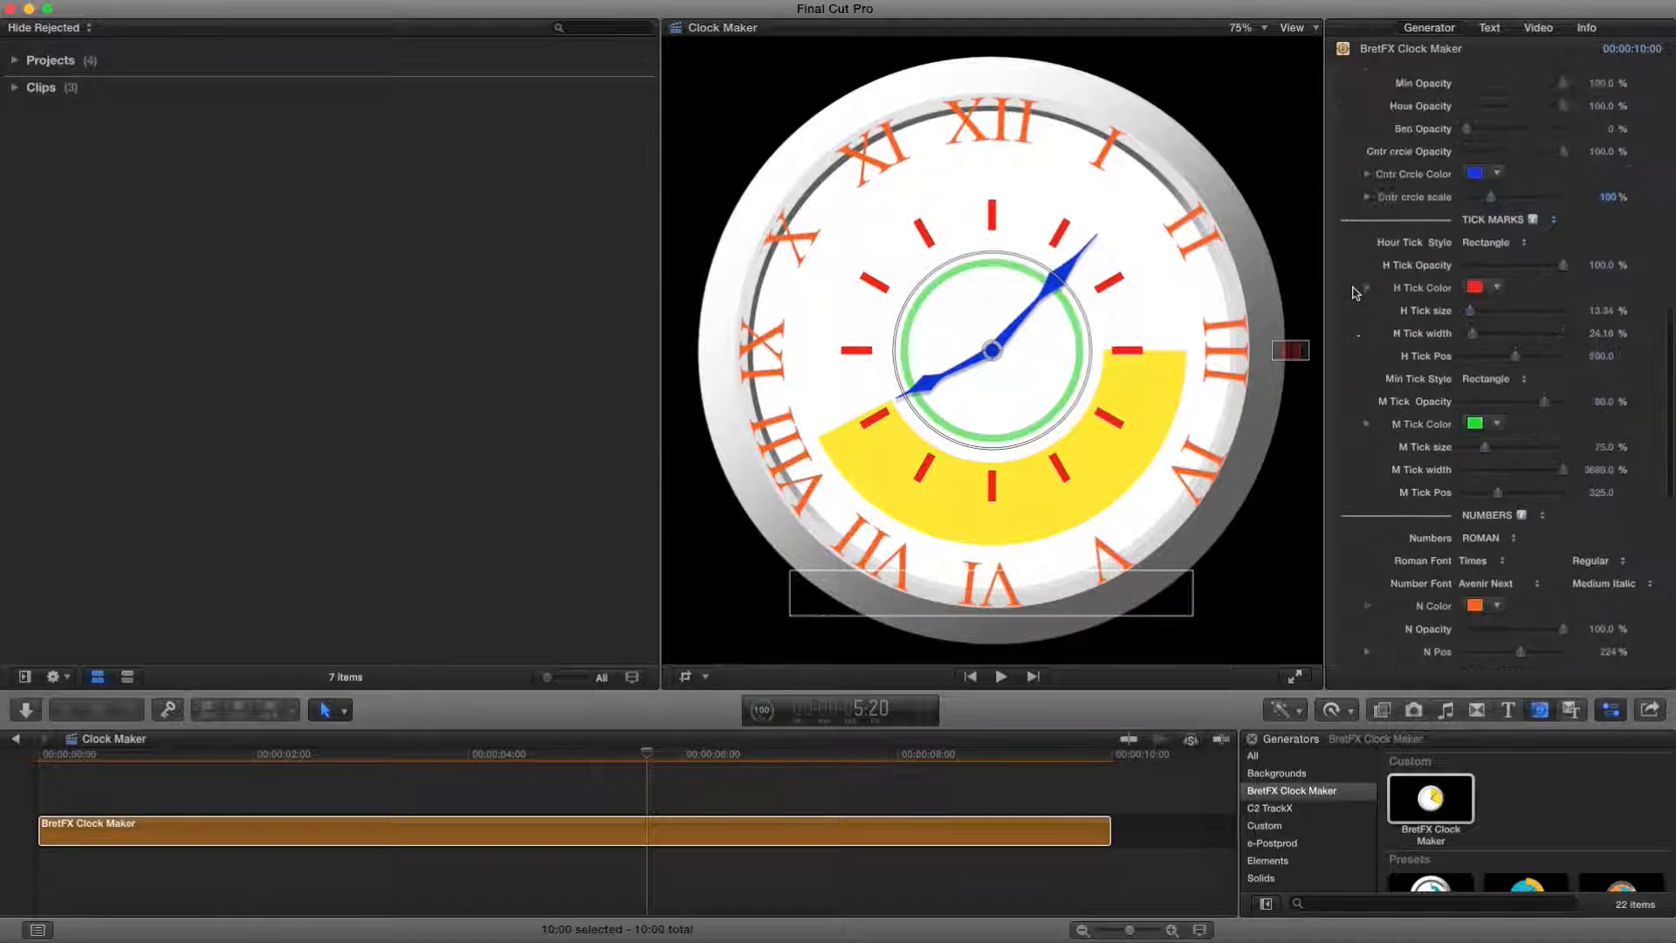
scroll(1354, 294, up, 4)
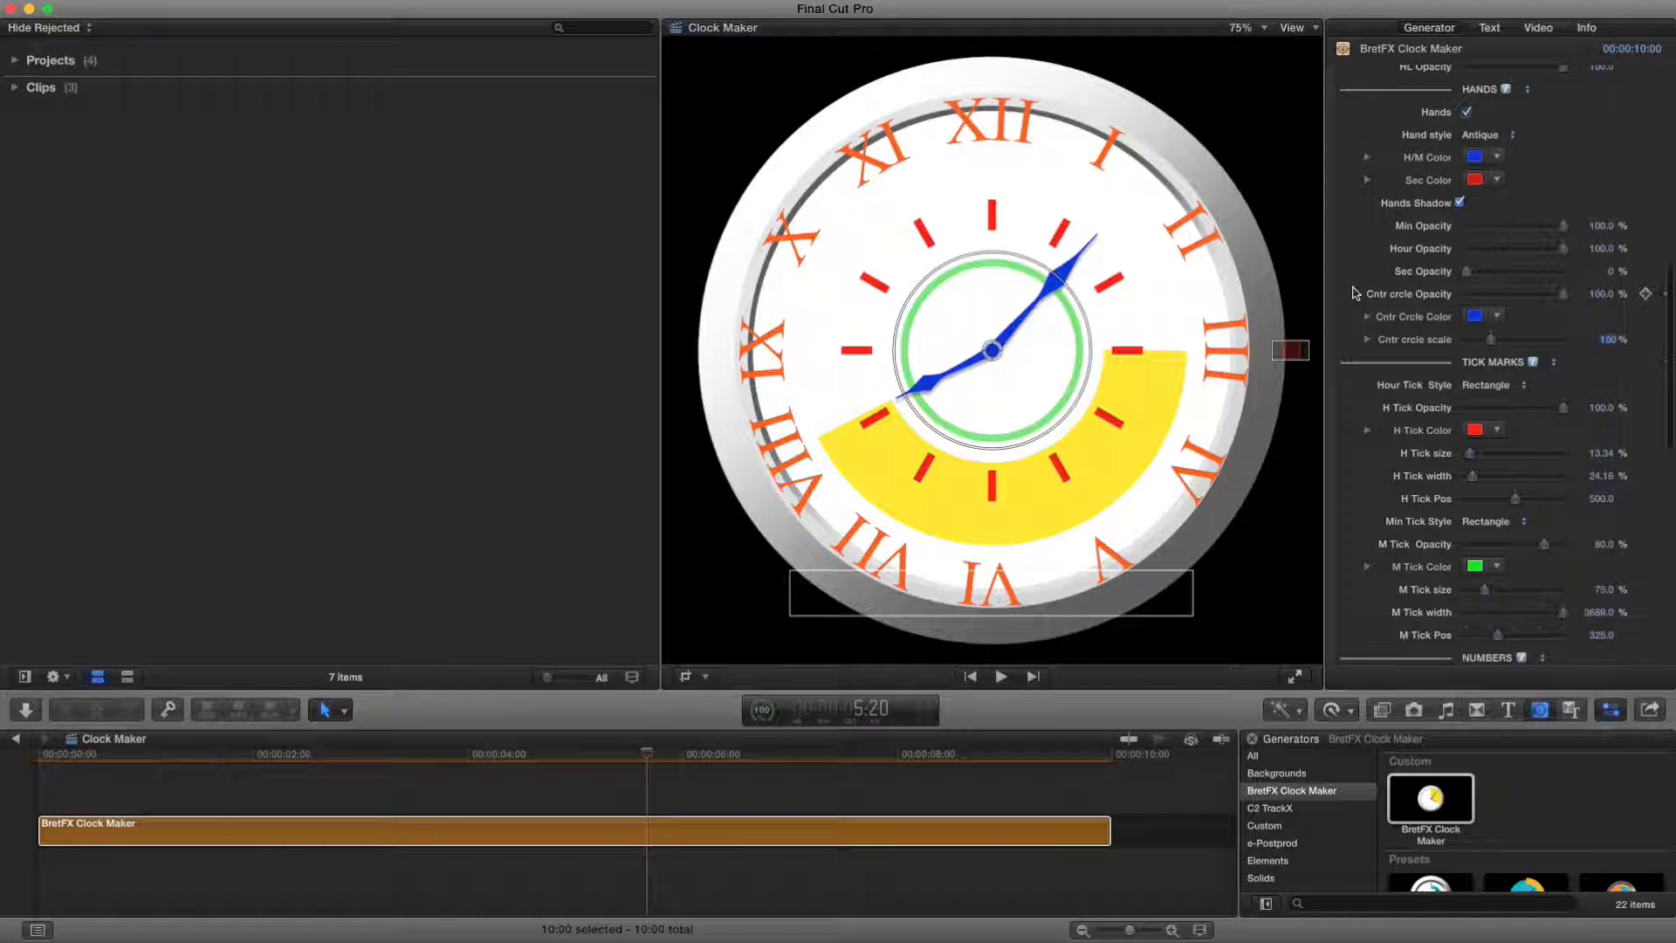
scroll(1355, 294, up, 5)
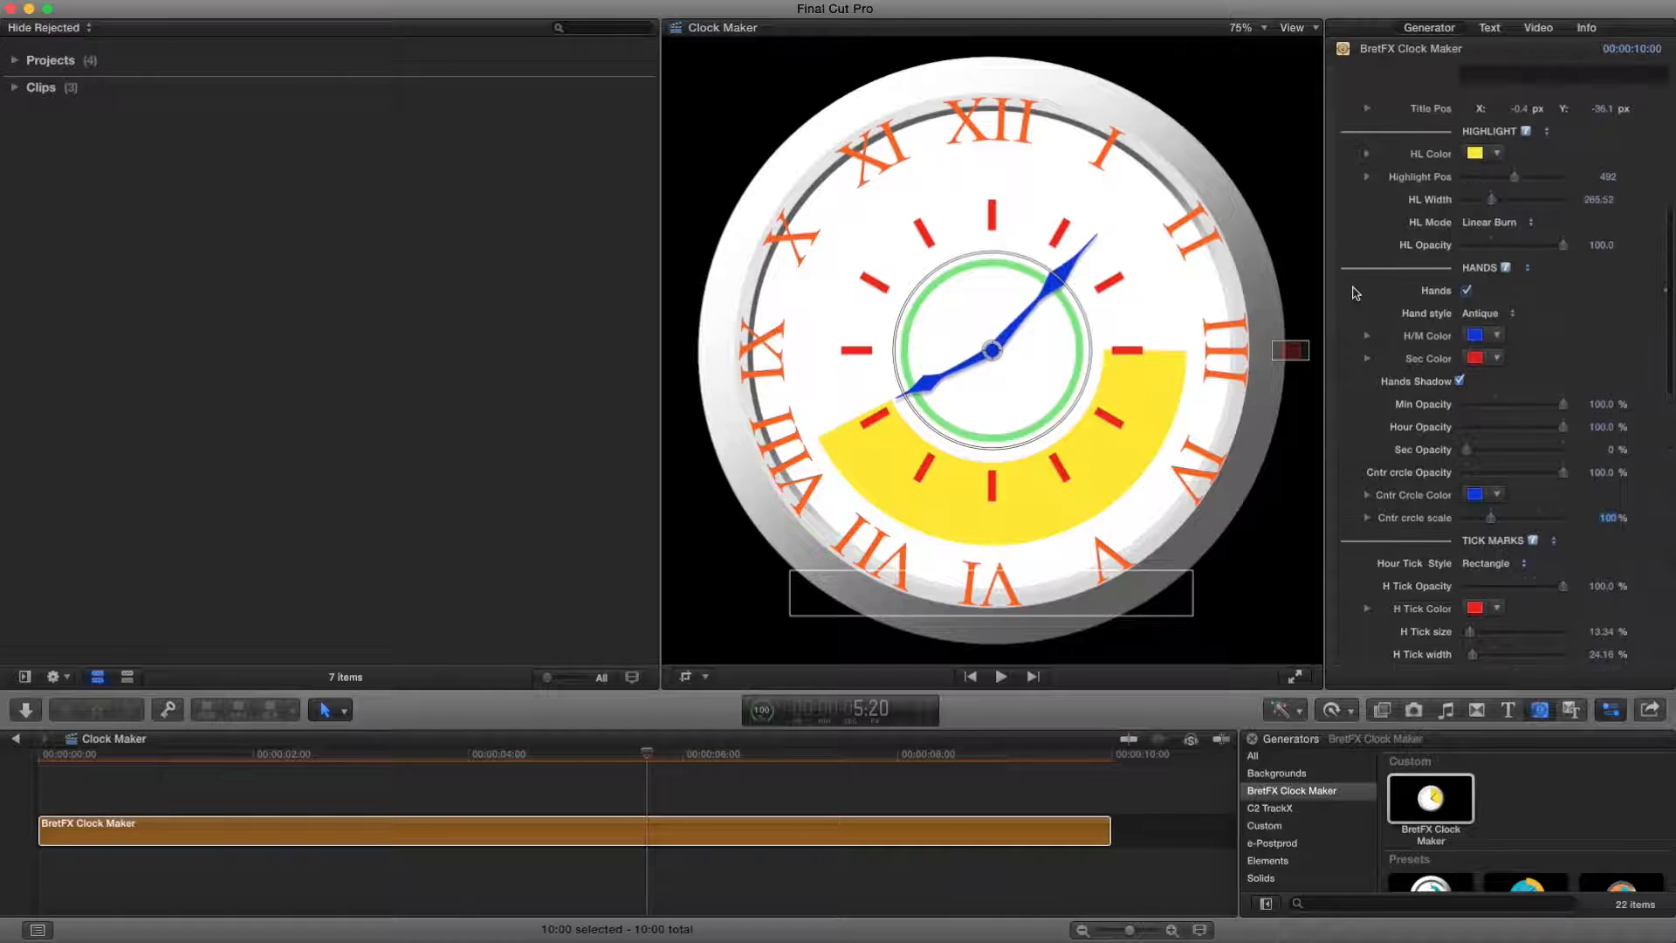
scroll(1355, 294, down, 16)
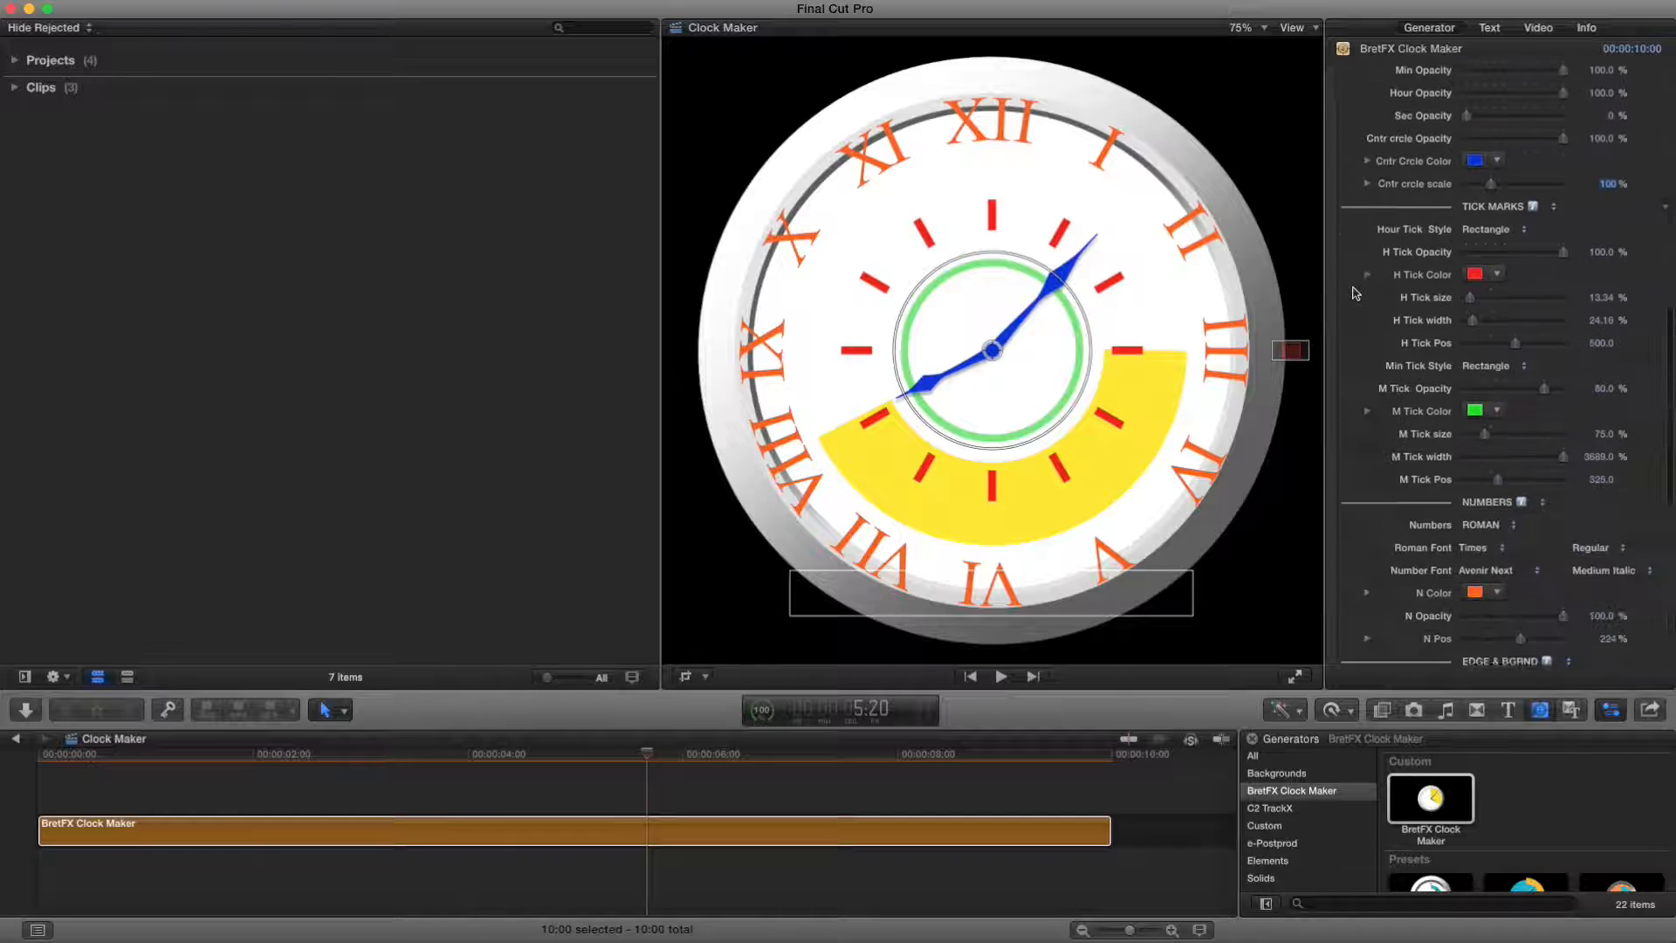
scroll(1355, 293, down, 4)
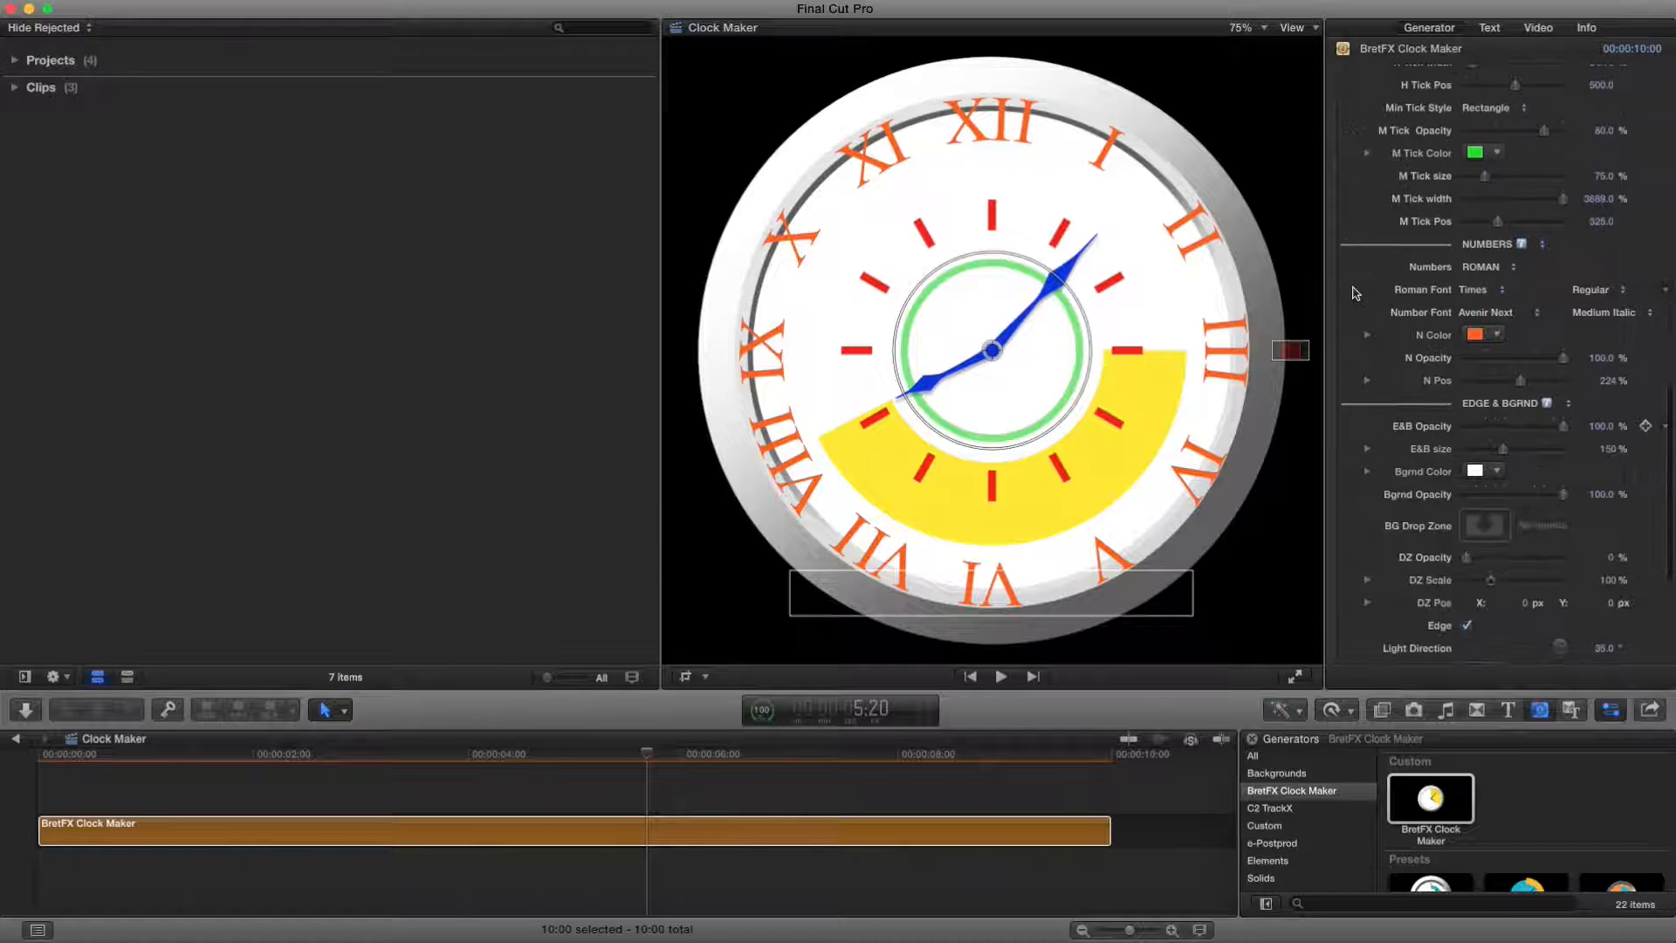
drag(1521, 385, 1516, 386)
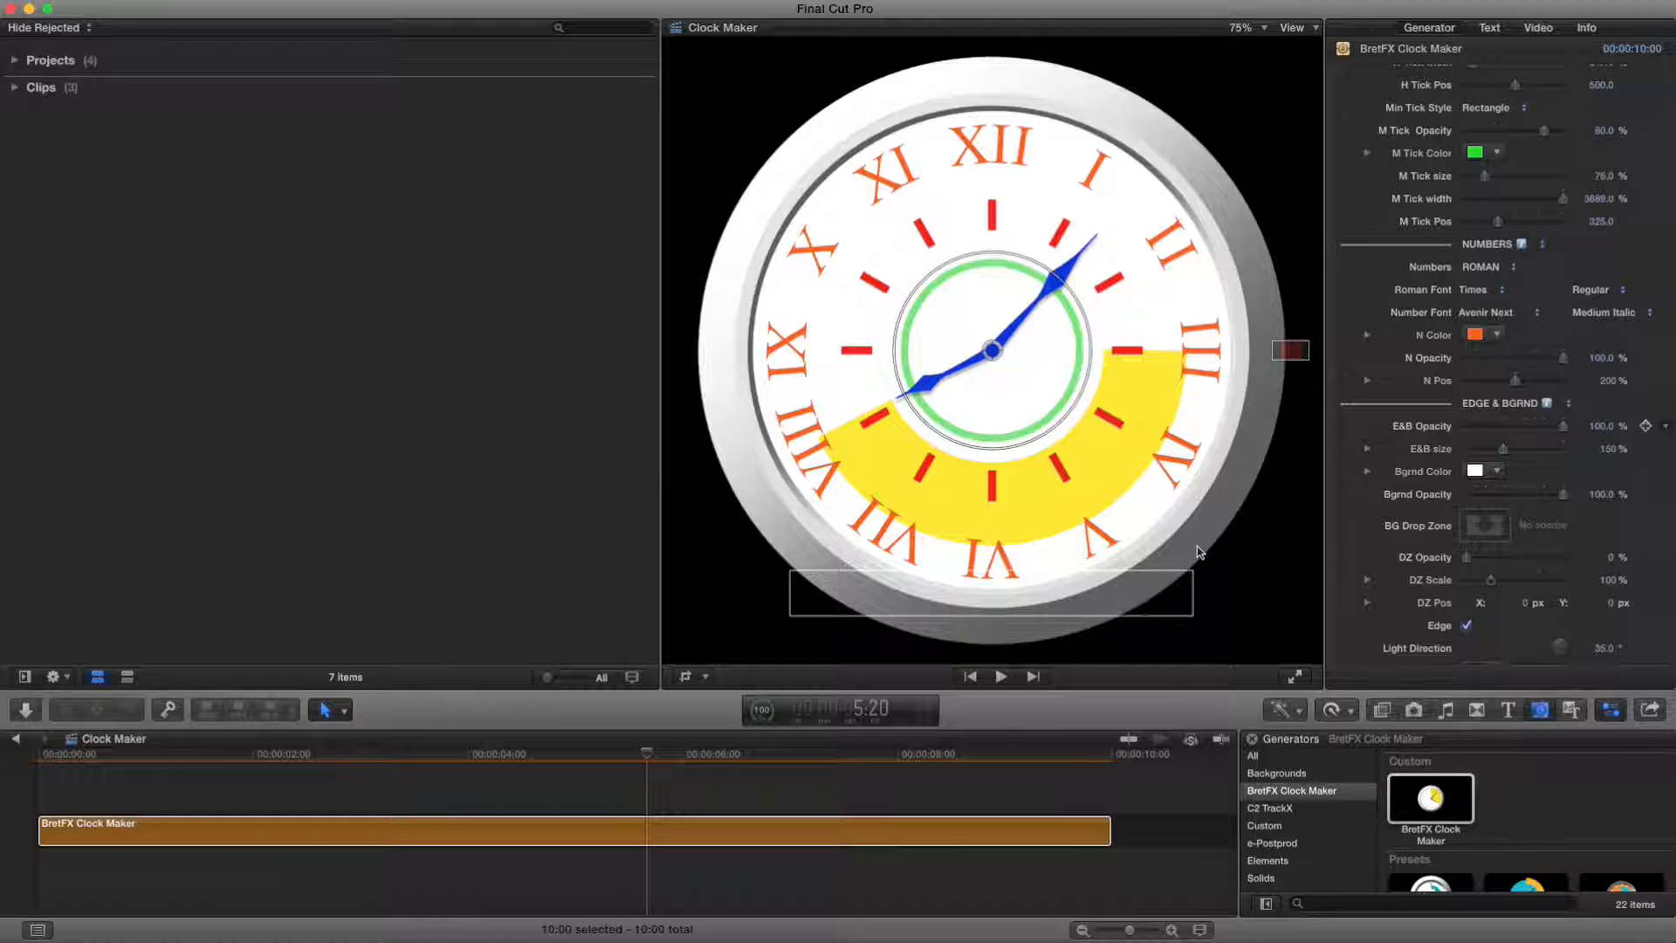
Step: Try turquoise, light grey and yellow swatches for the clock's background color, and settle on light blue 7CA6D9
scroll(1371, 546, down, 6)
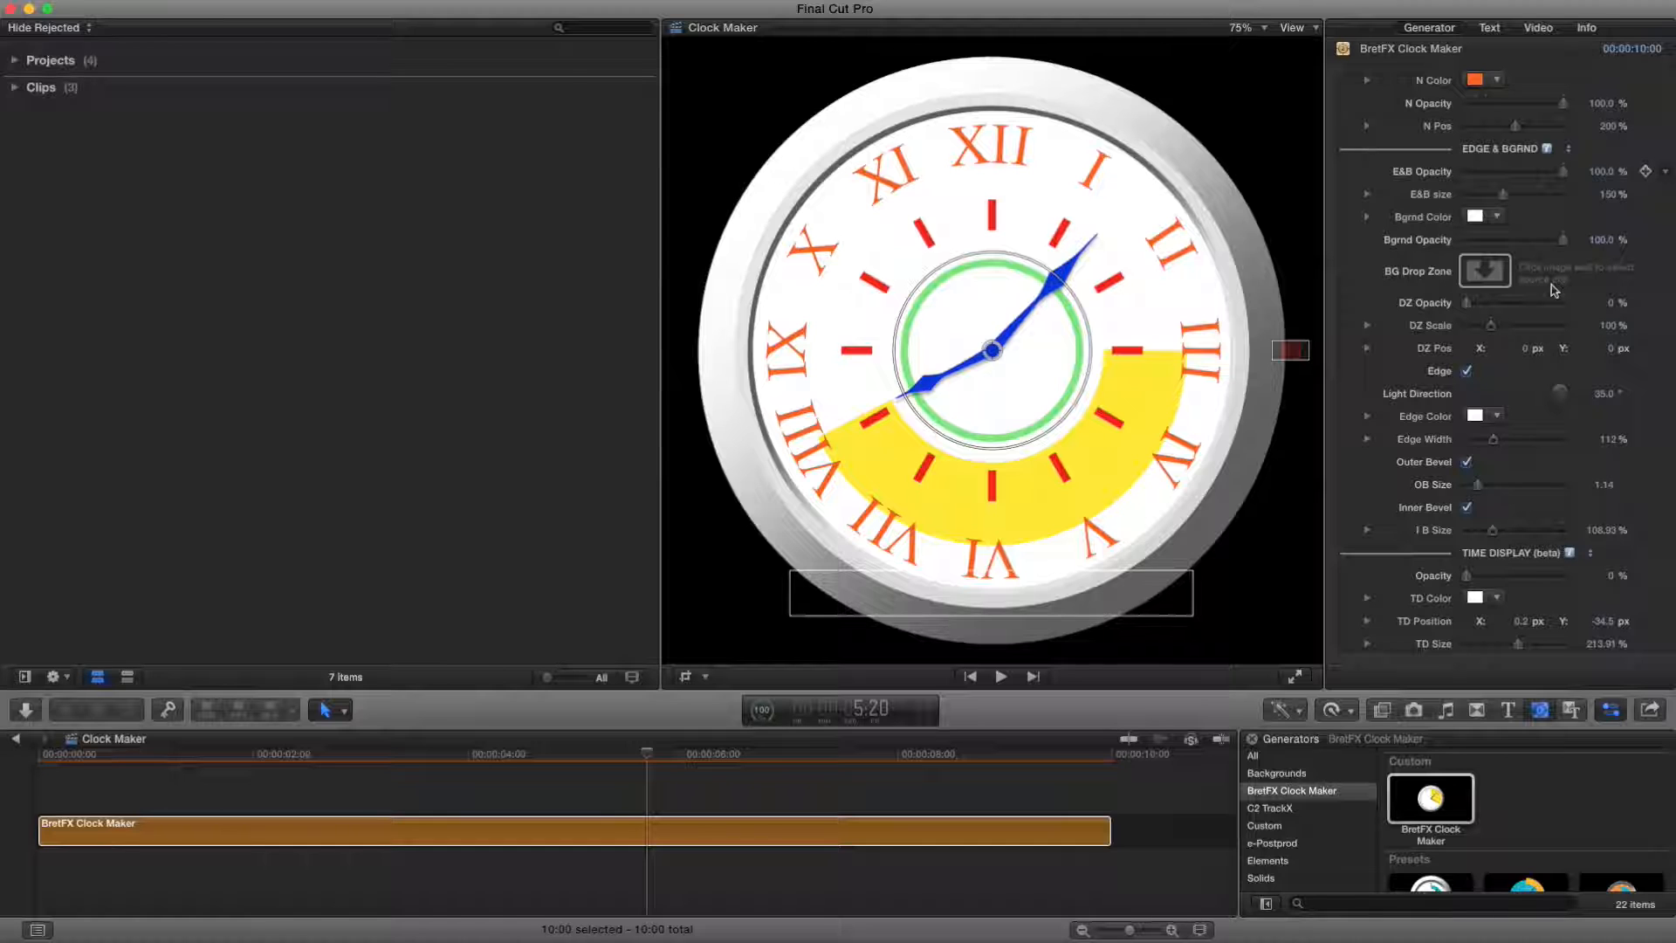
click(1475, 216)
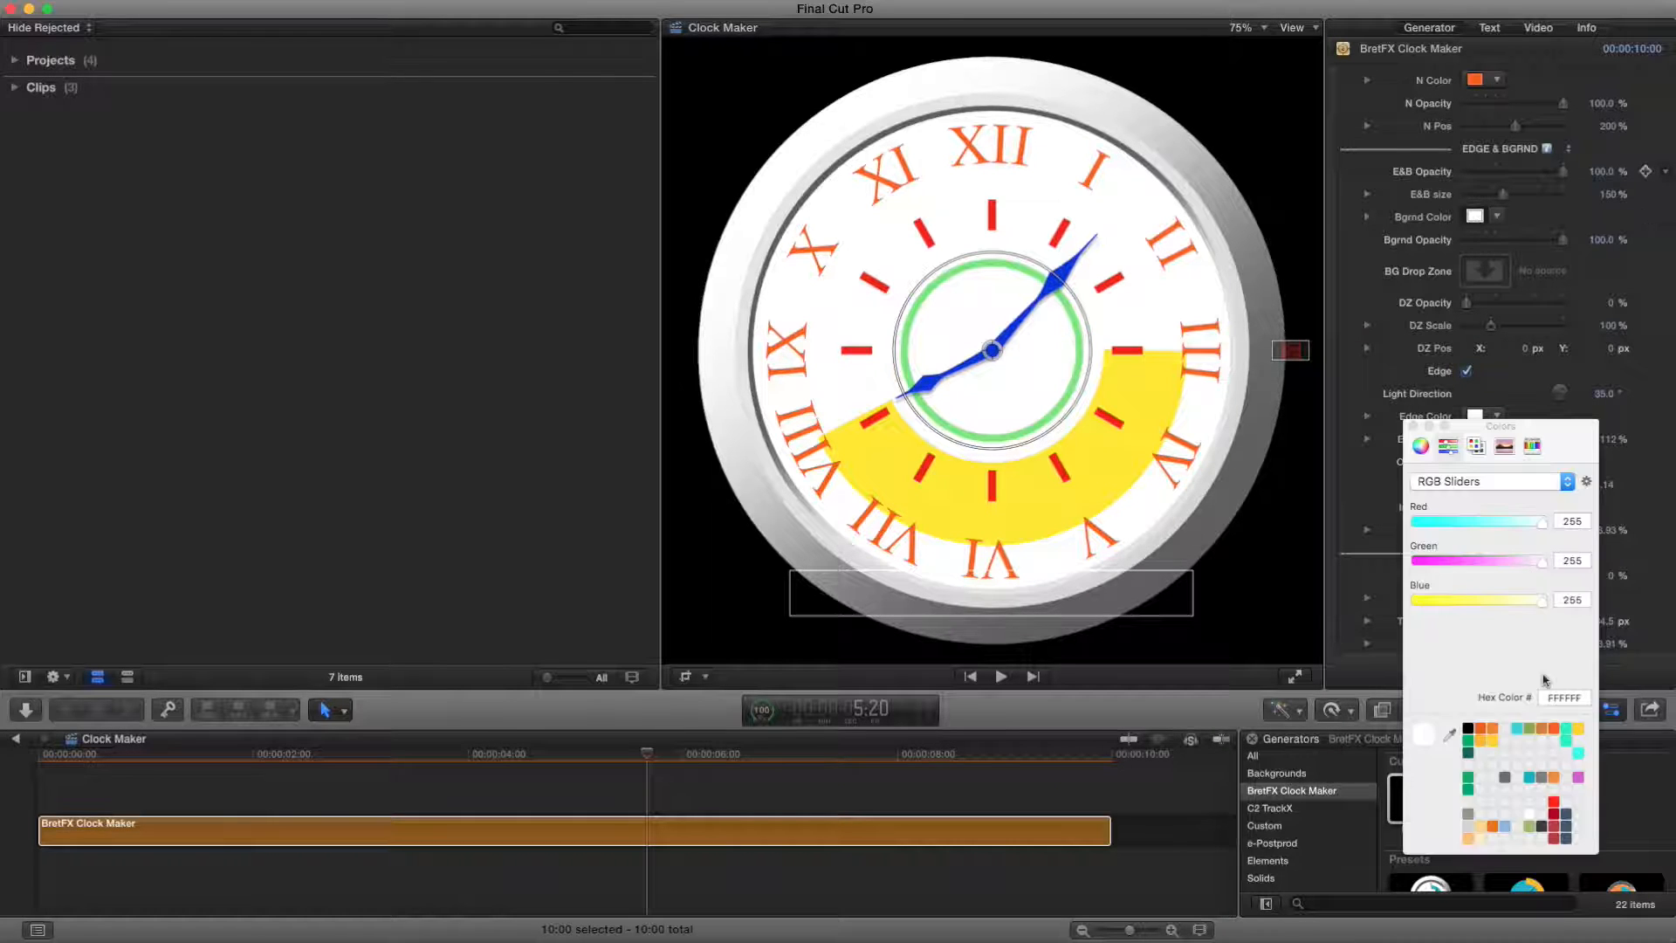
click(1517, 731)
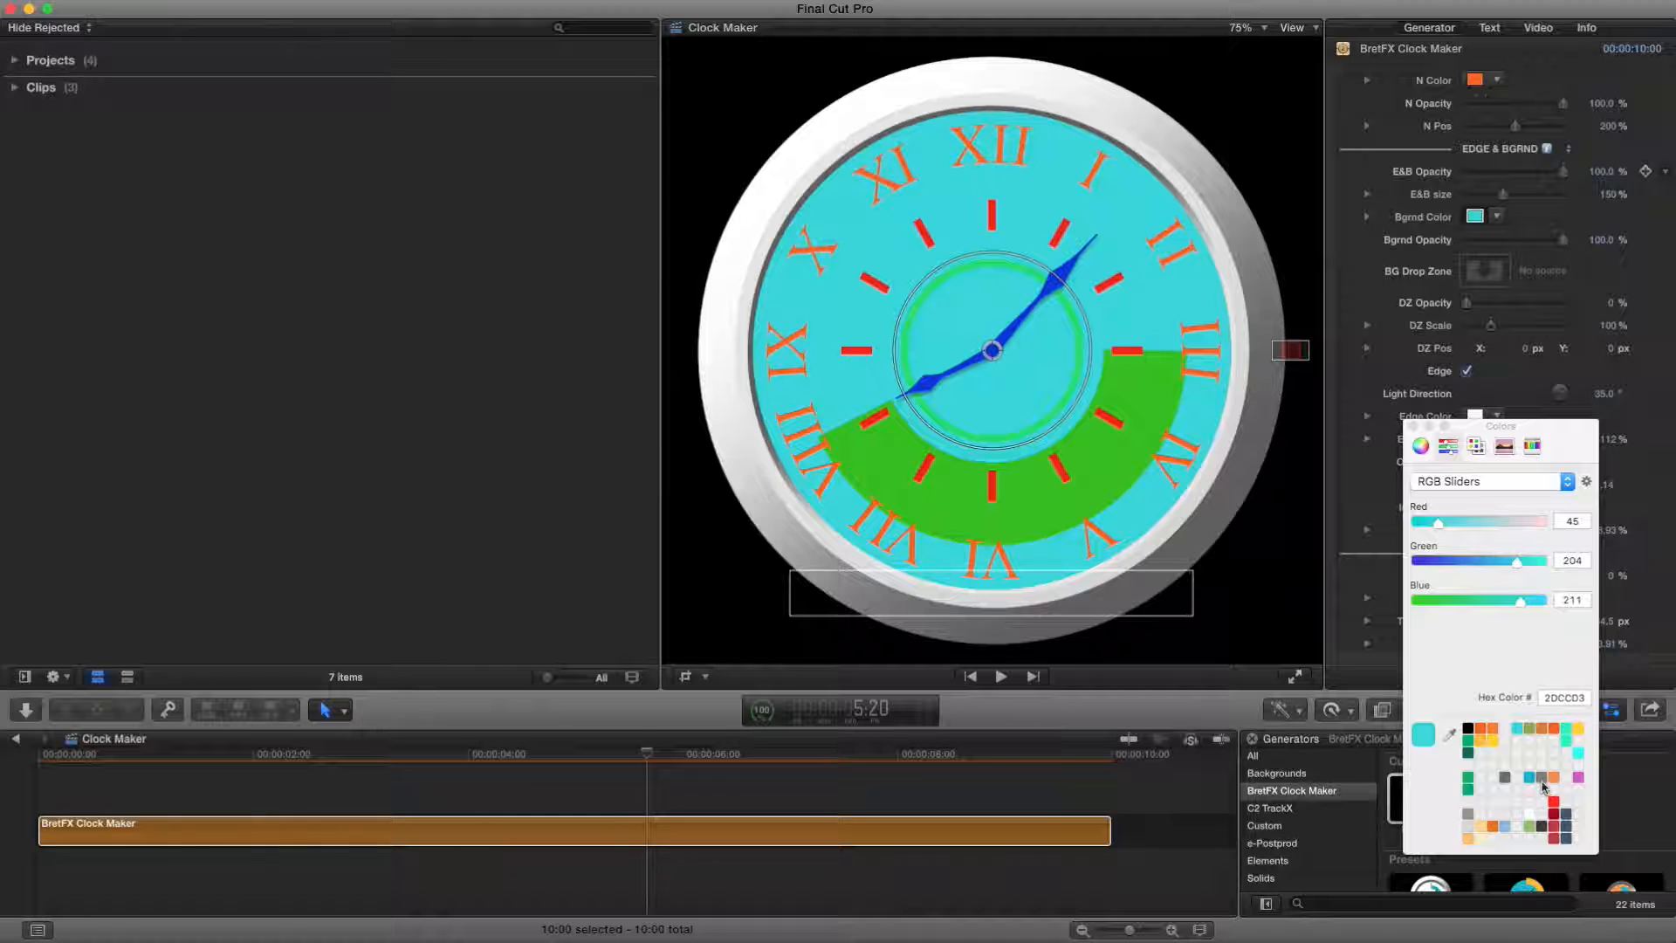
click(1469, 827)
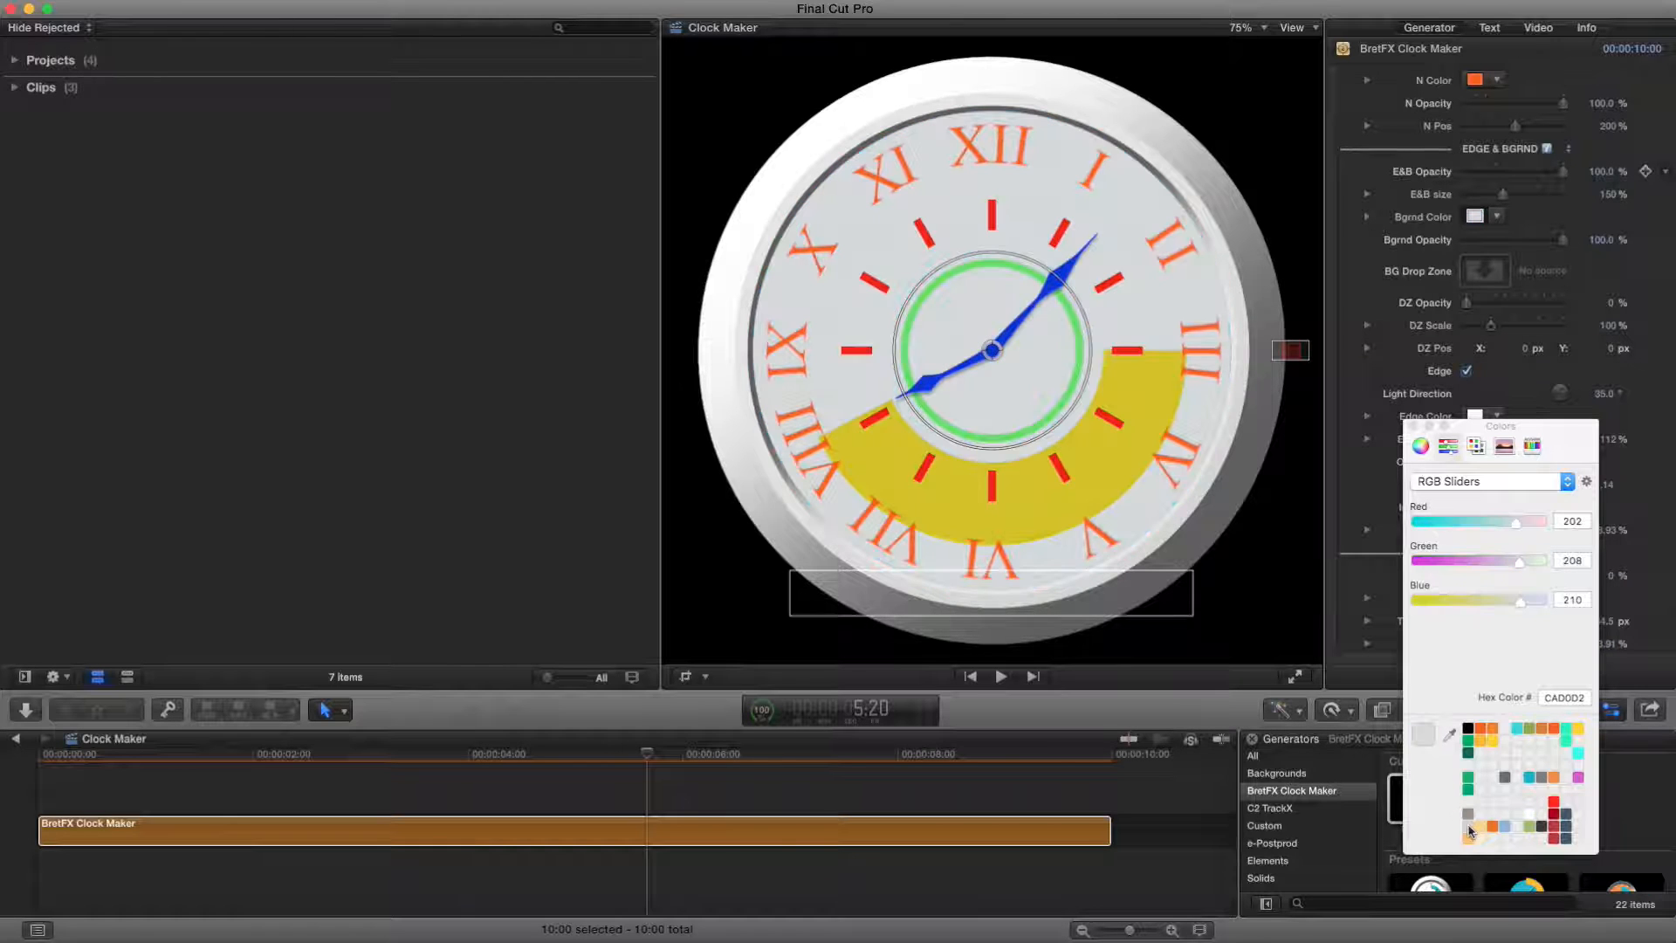
click(1494, 742)
click(1491, 745)
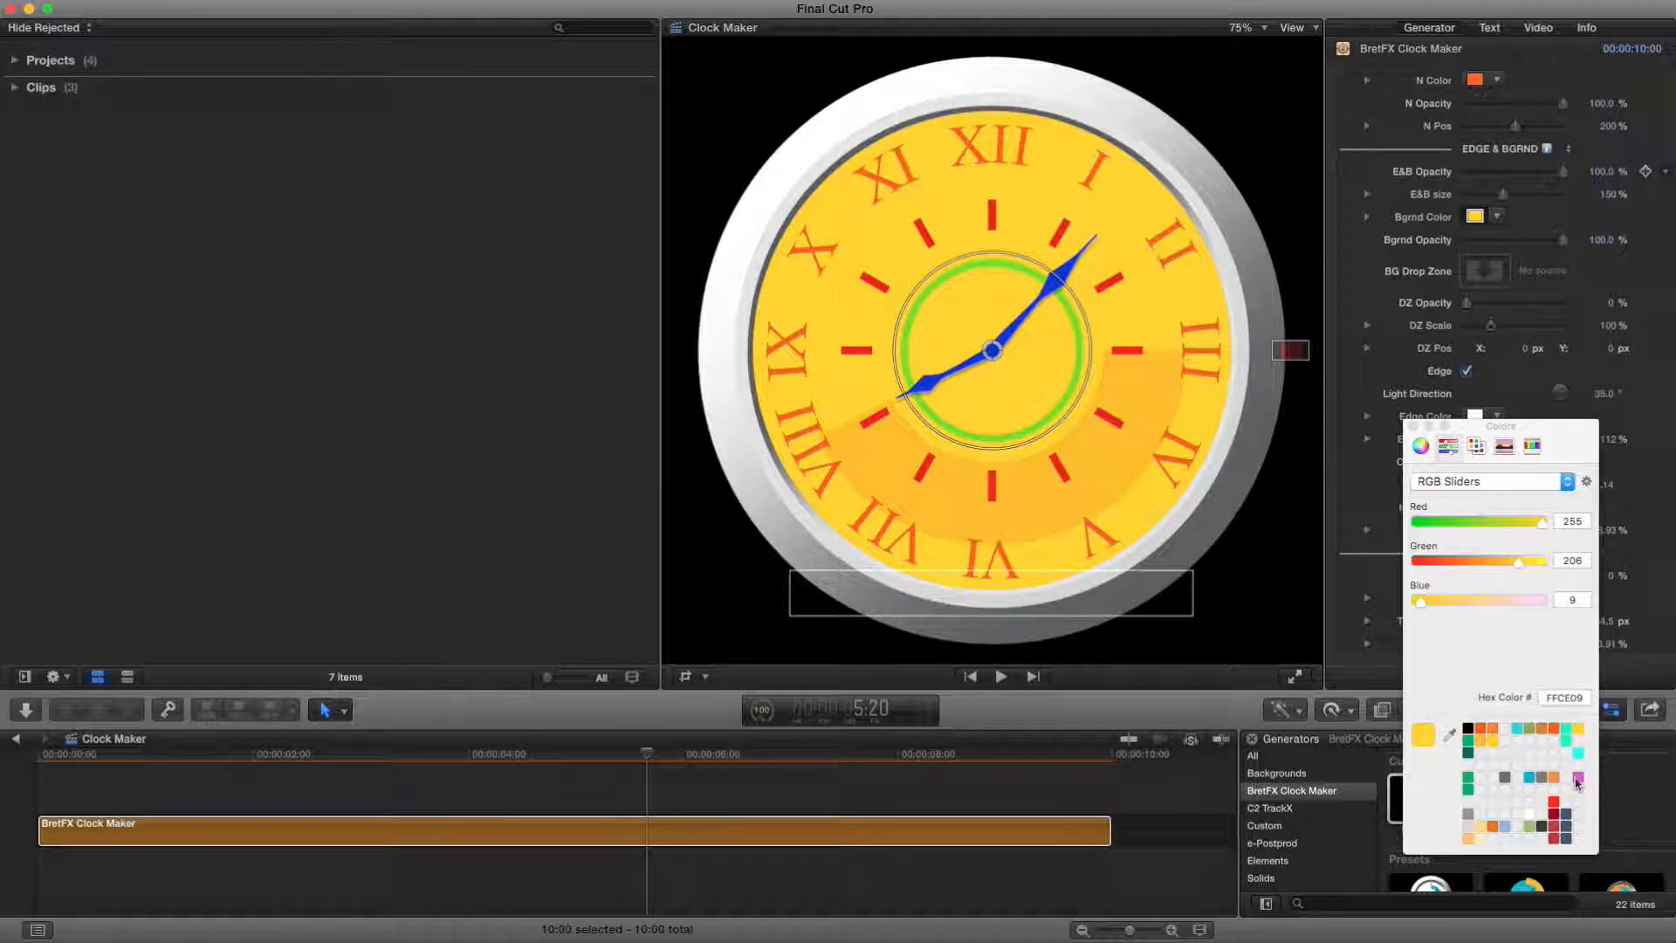
click(1505, 825)
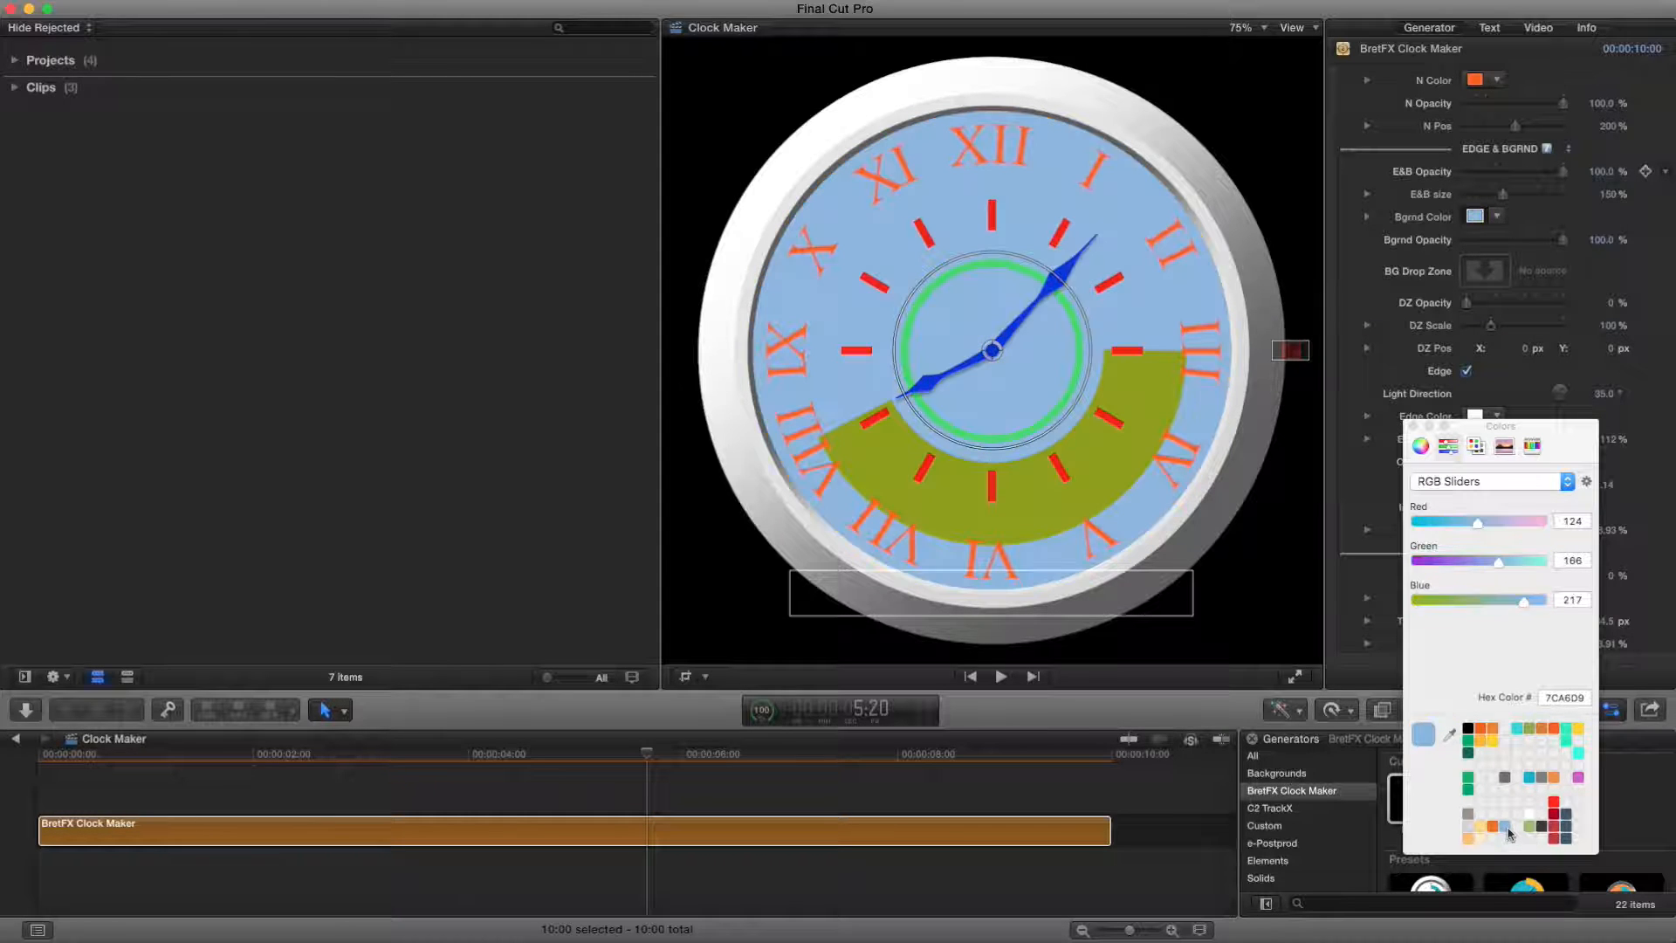
click(1412, 426)
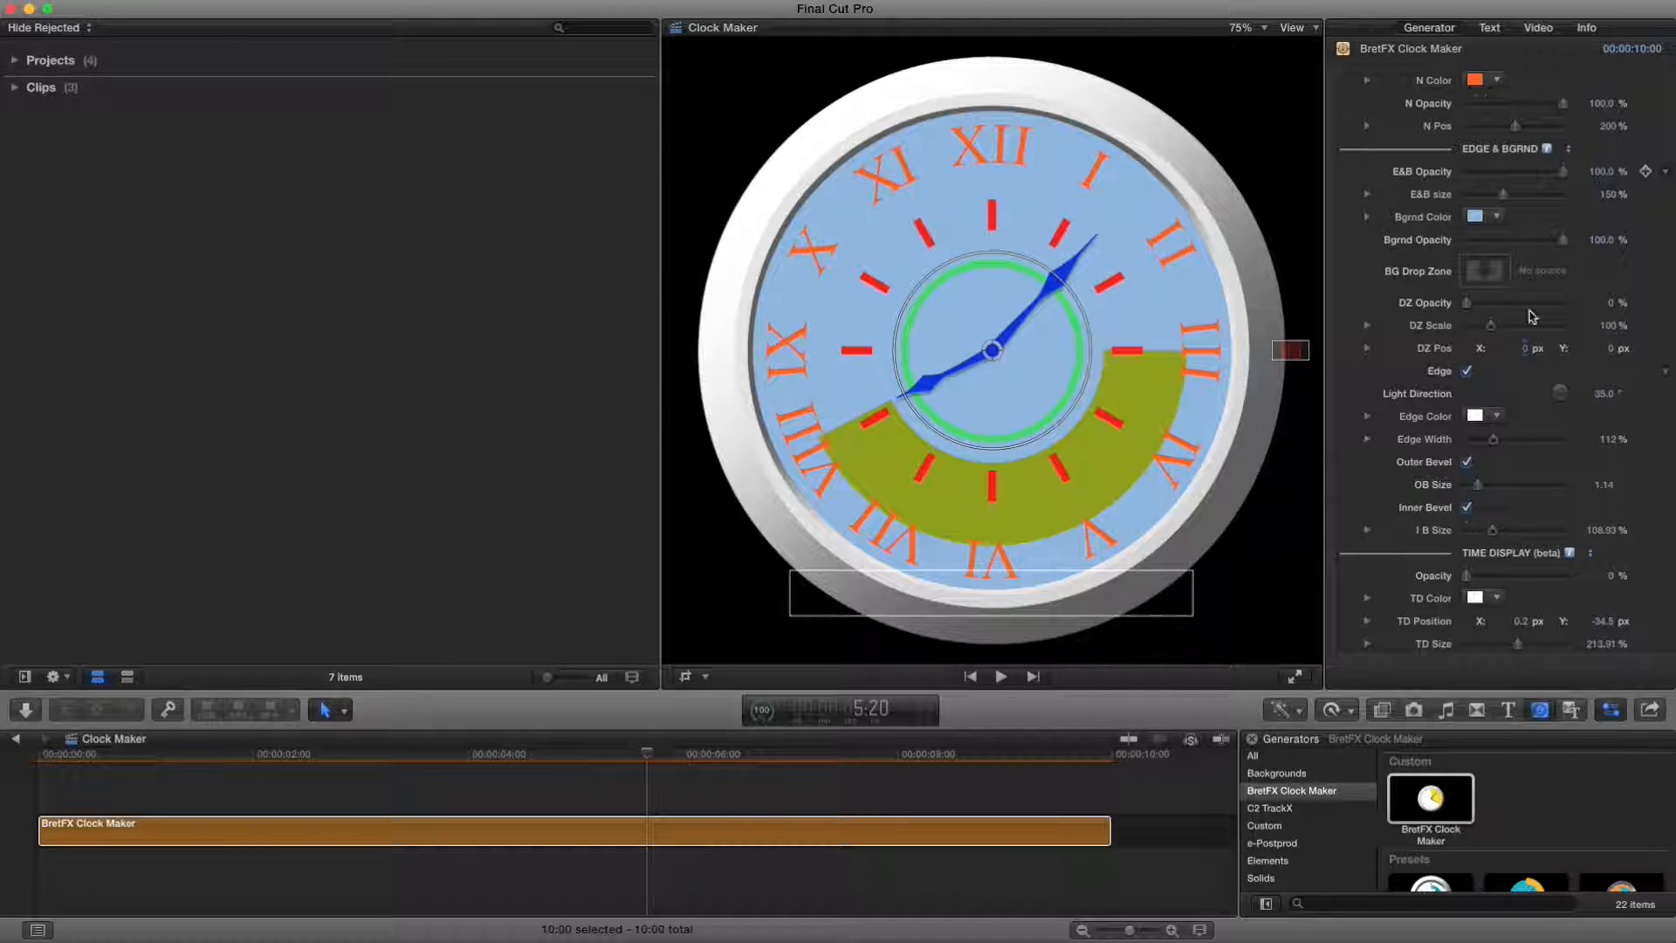
Step: Lower only the clock's background opacity to 0% and bring it back to 100%
drag(1563, 240, 1449, 247)
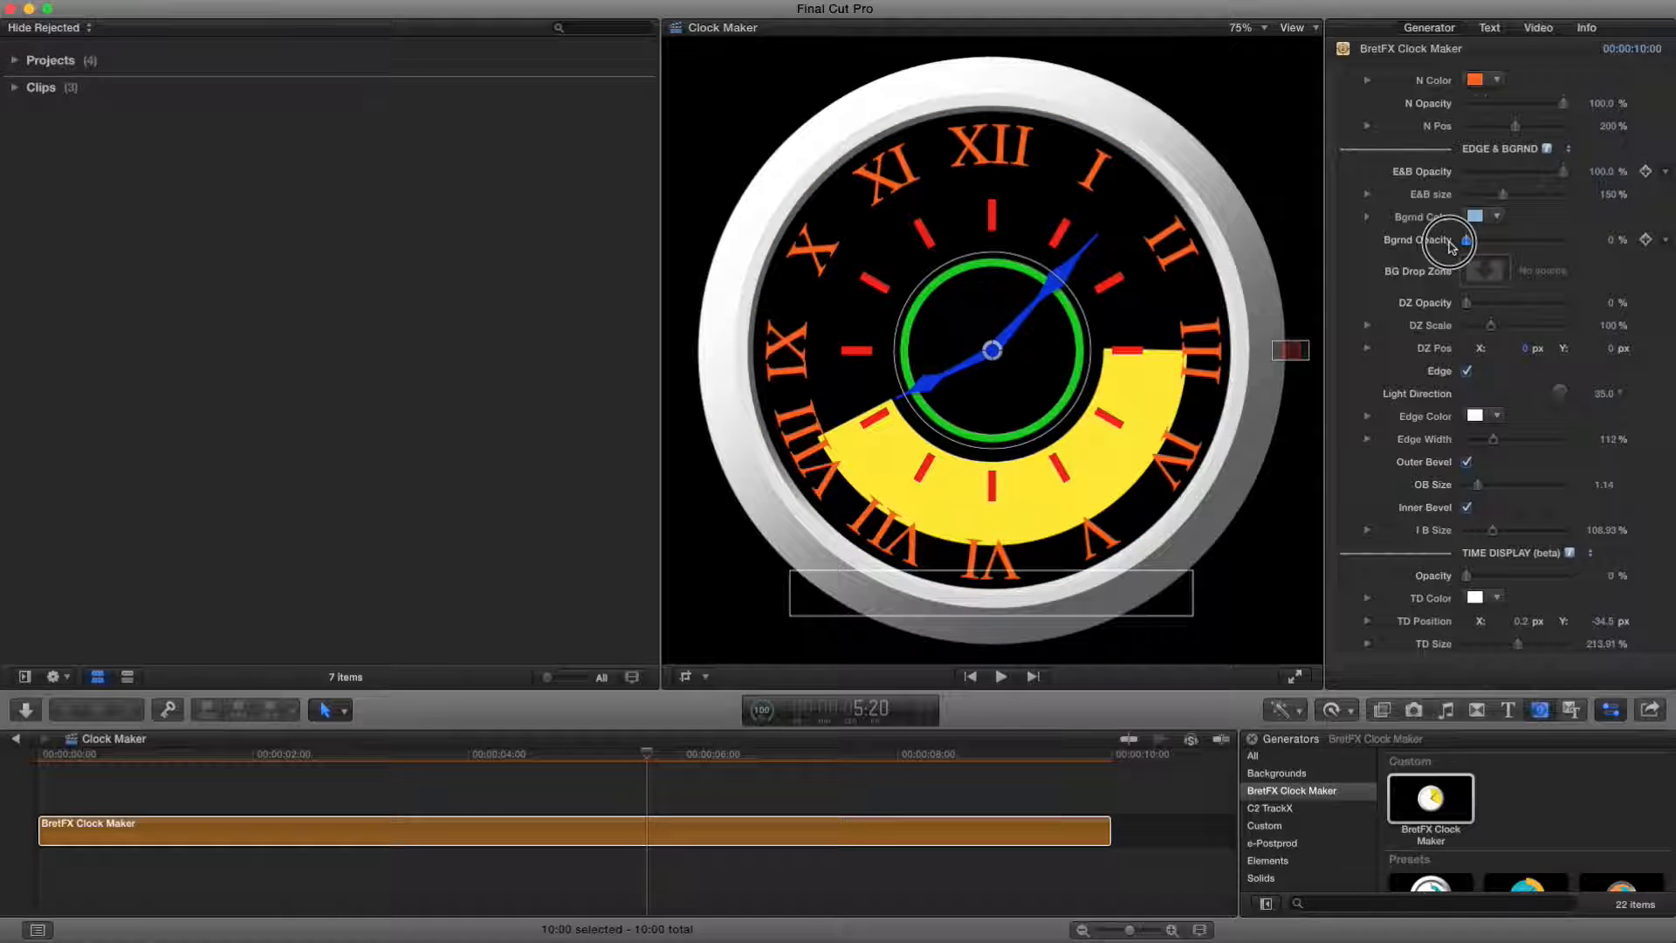
drag(1462, 246, 1562, 243)
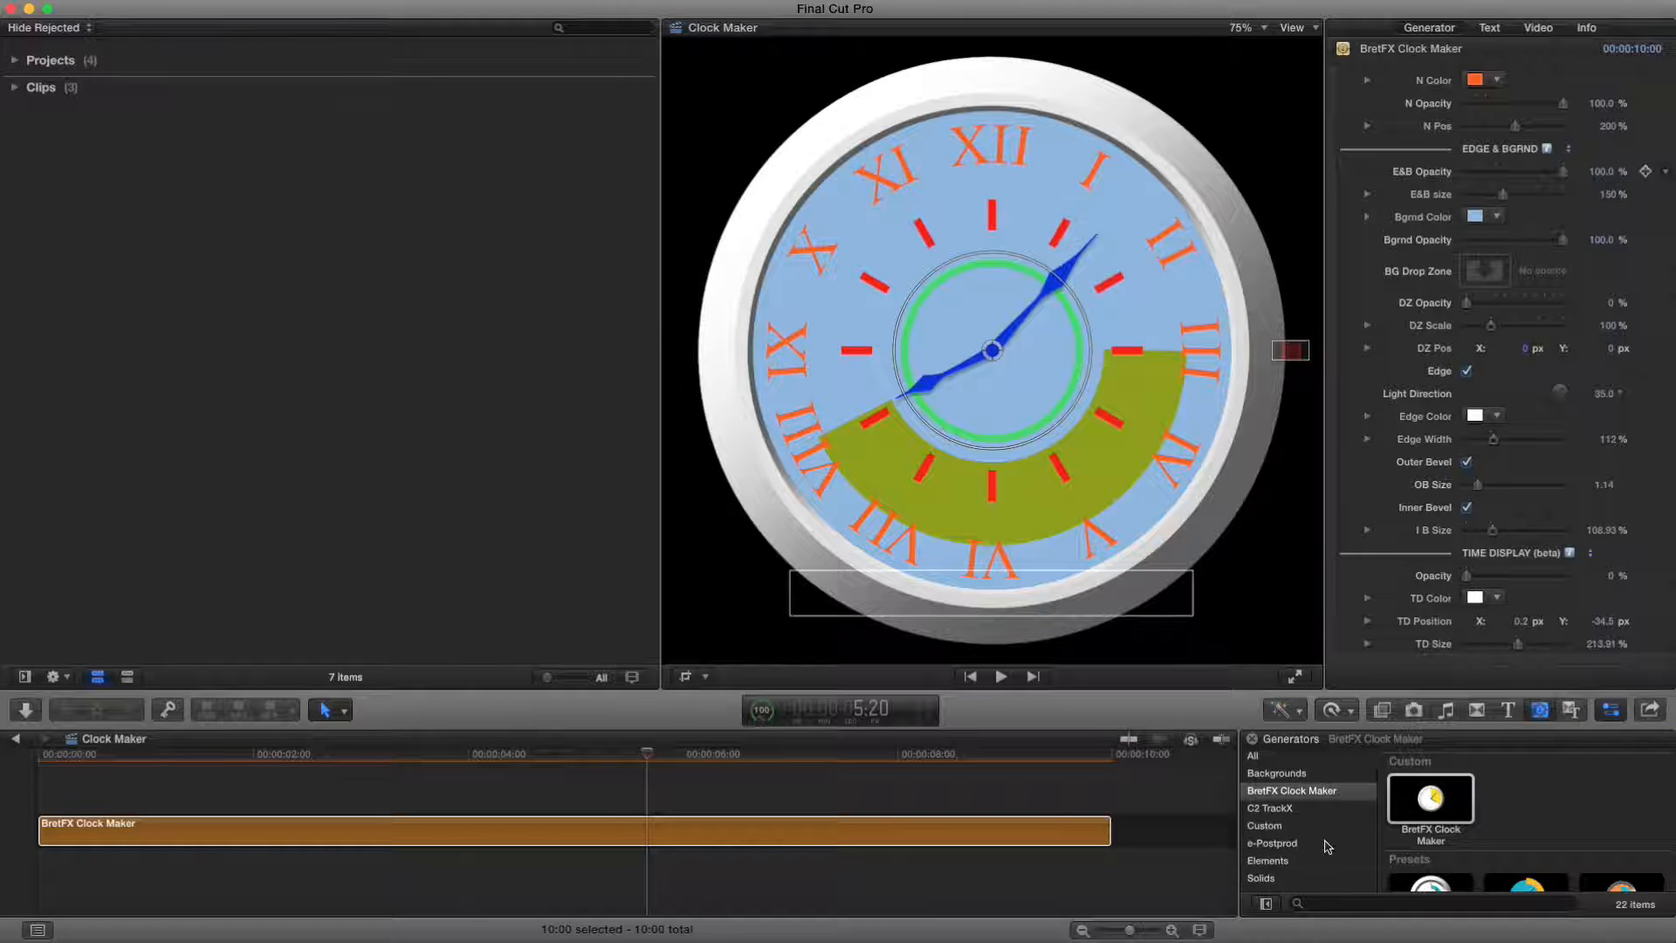
Step: Browse the Backgrounds and Solids generators for an image suitable for the clock's background drop zone
click(1296, 780)
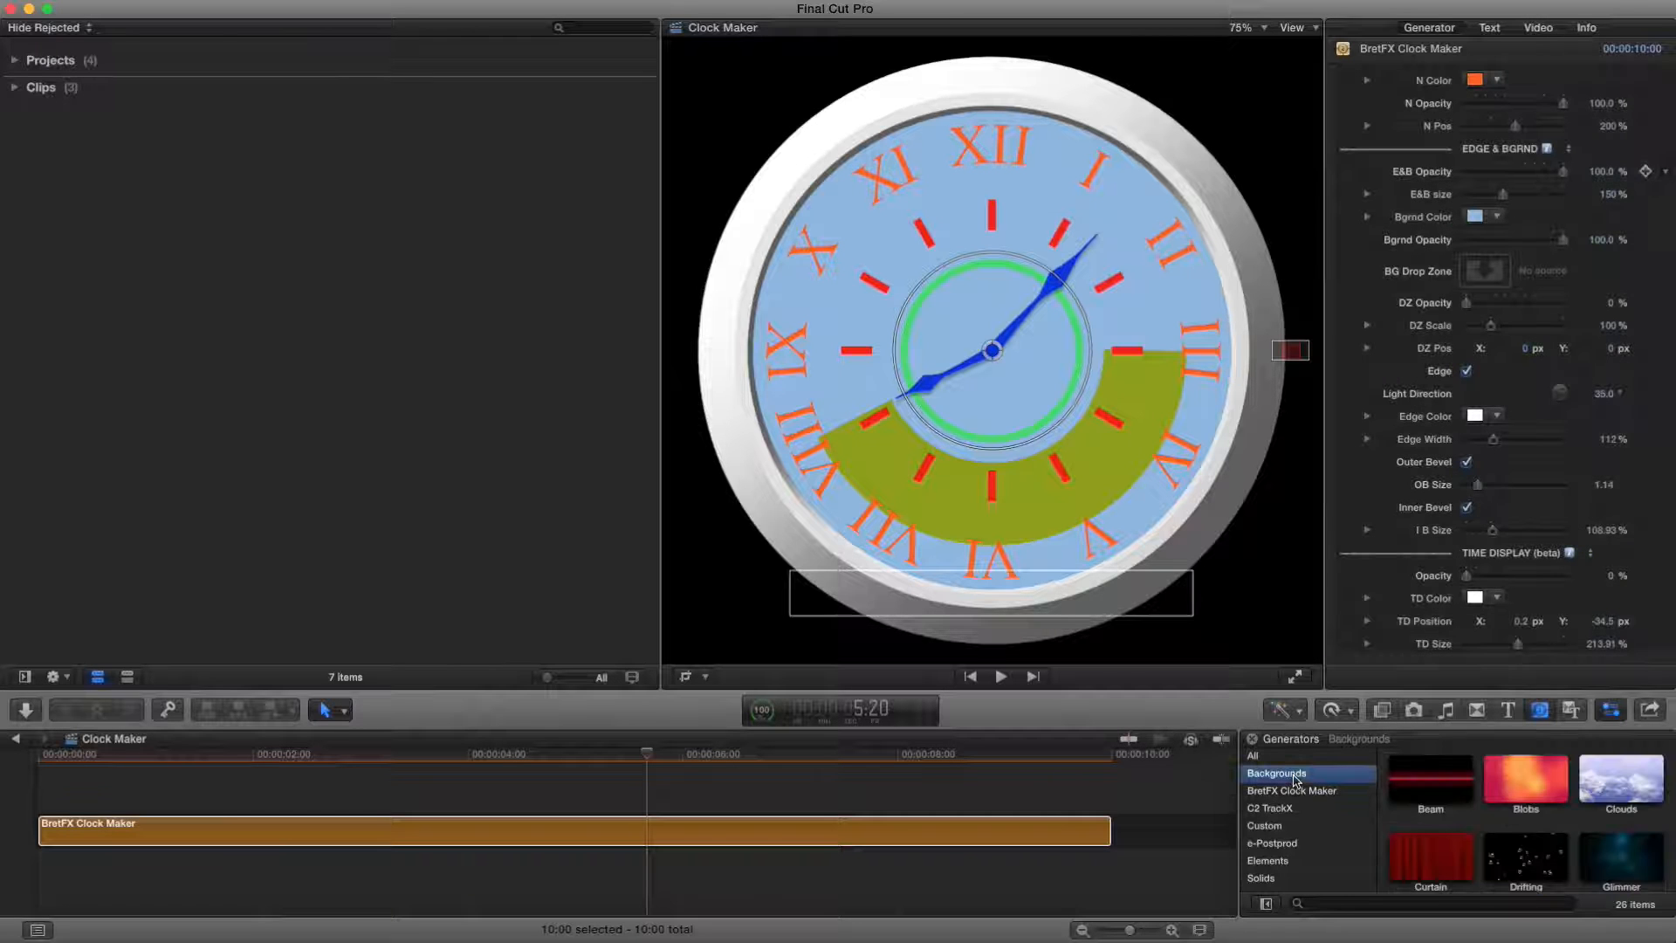
scroll(1449, 843, down, 2)
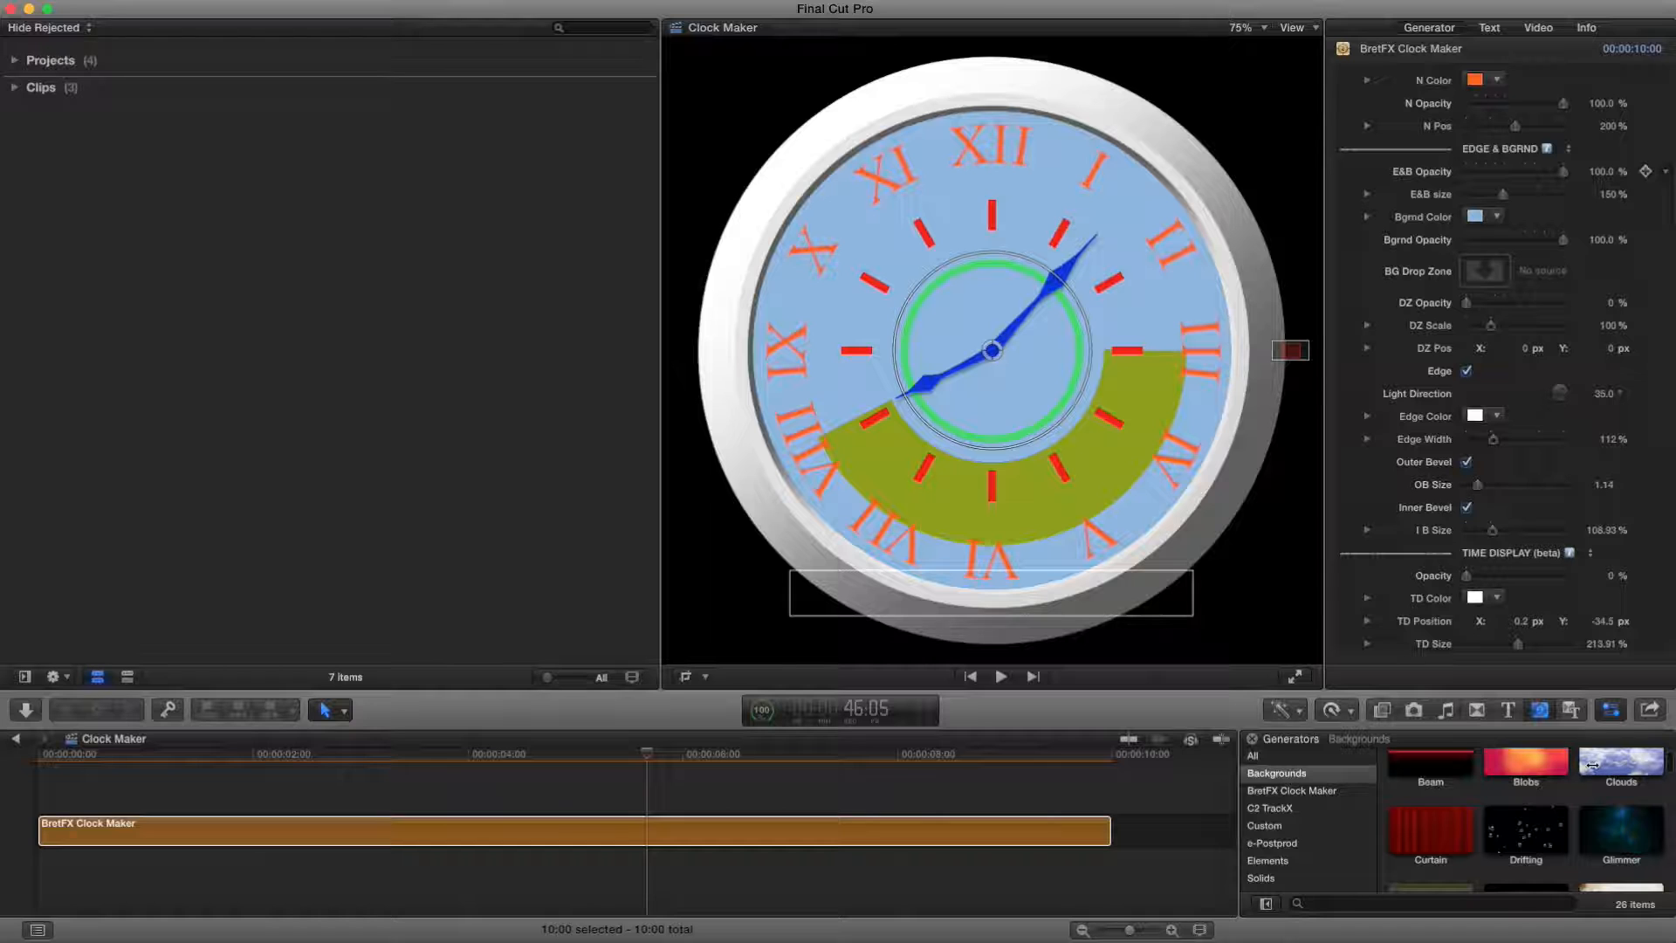
scroll(1436, 830, down, 5)
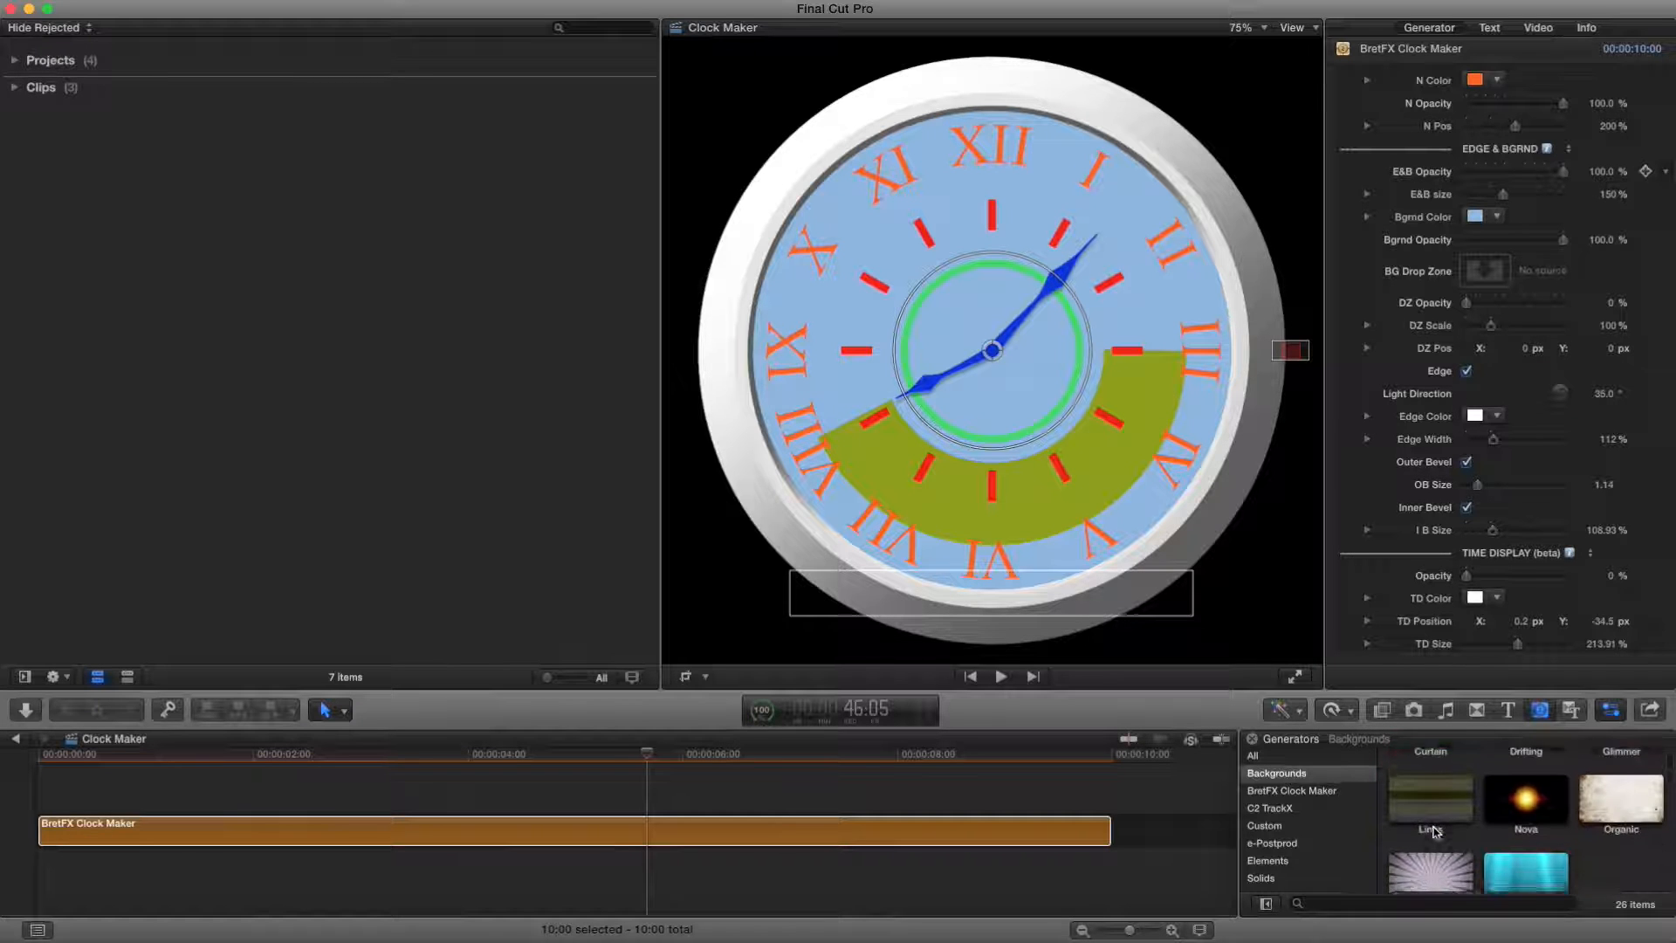
scroll(1435, 830, down, 6)
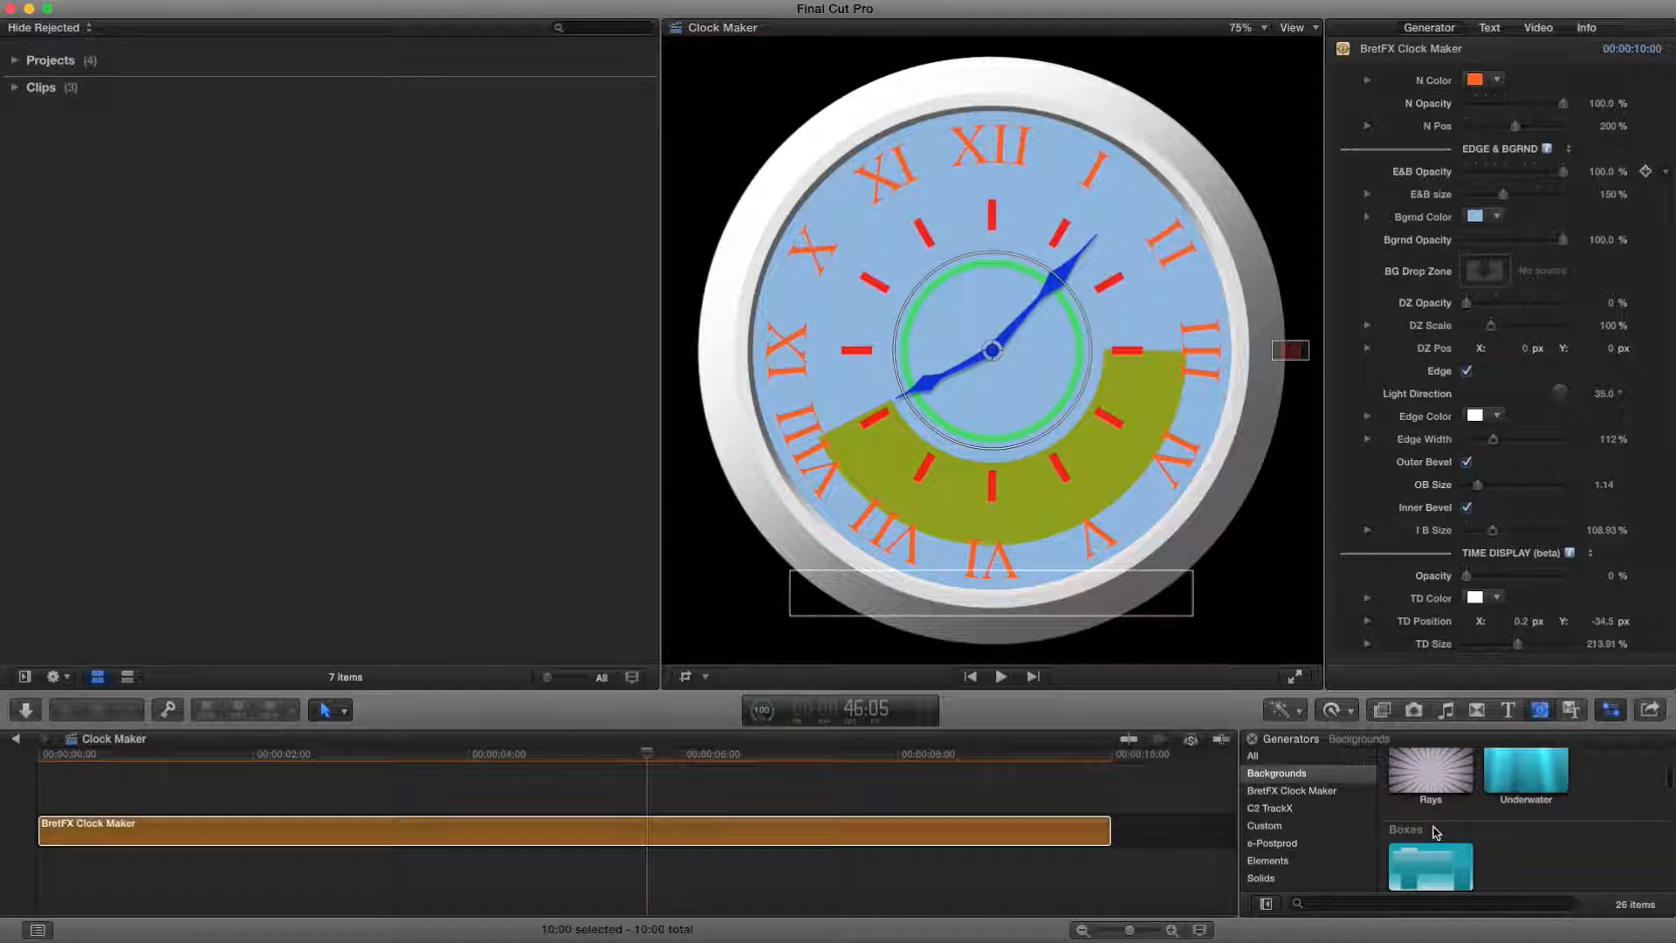
scroll(1436, 831, down, 2)
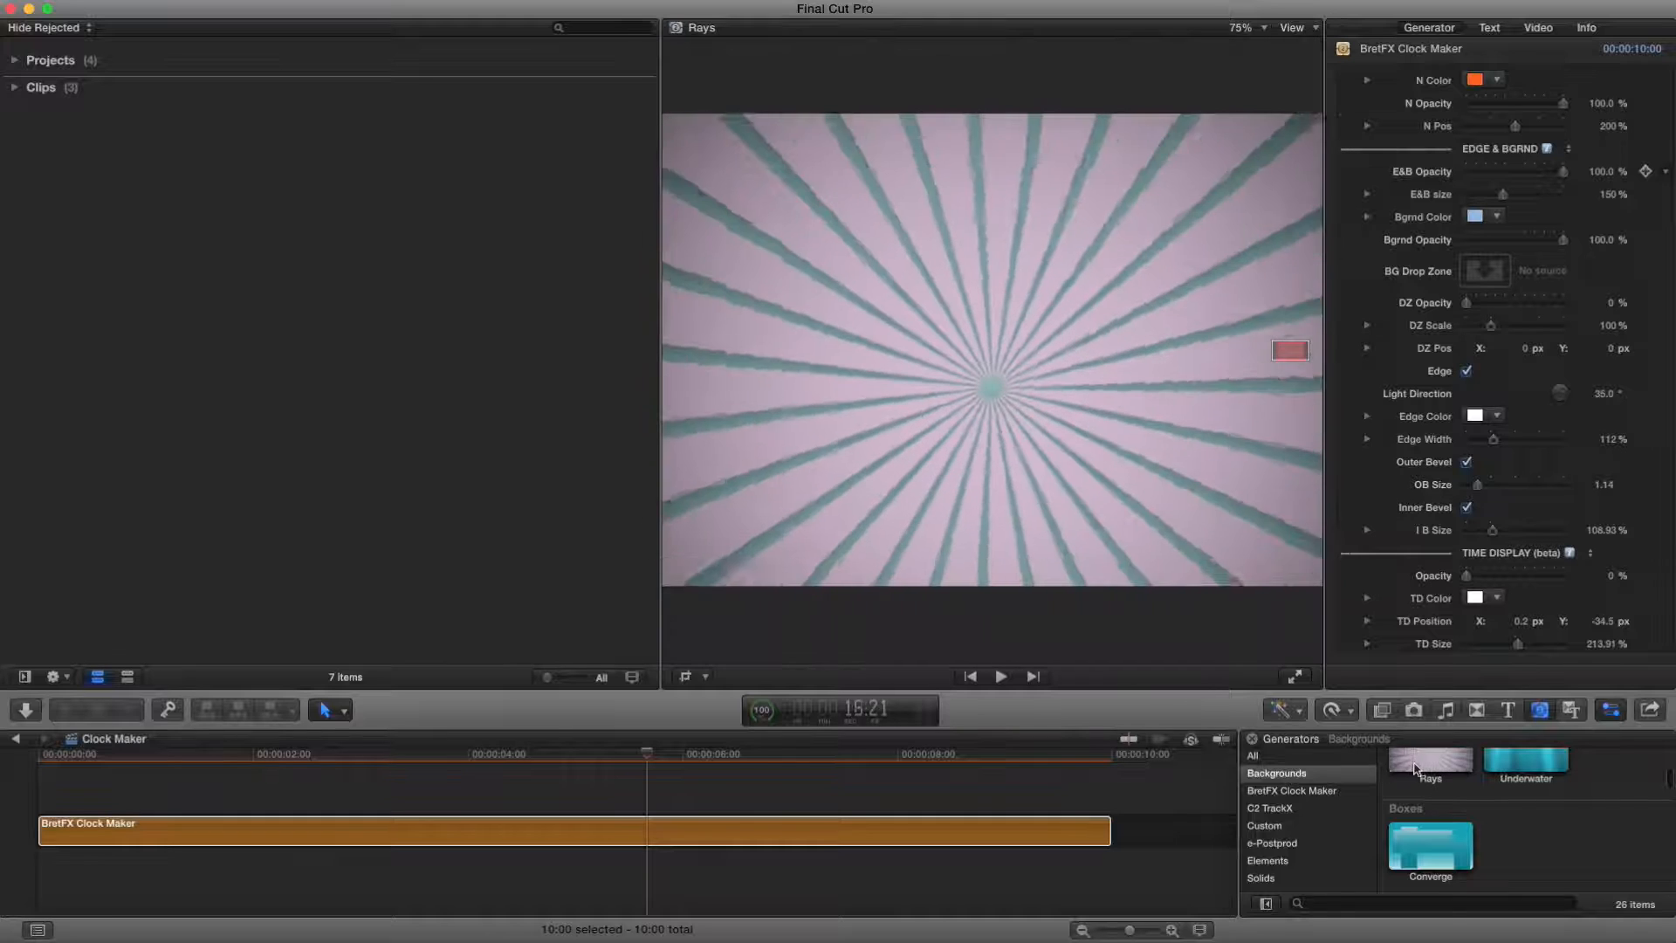
scroll(1432, 804, down, 8)
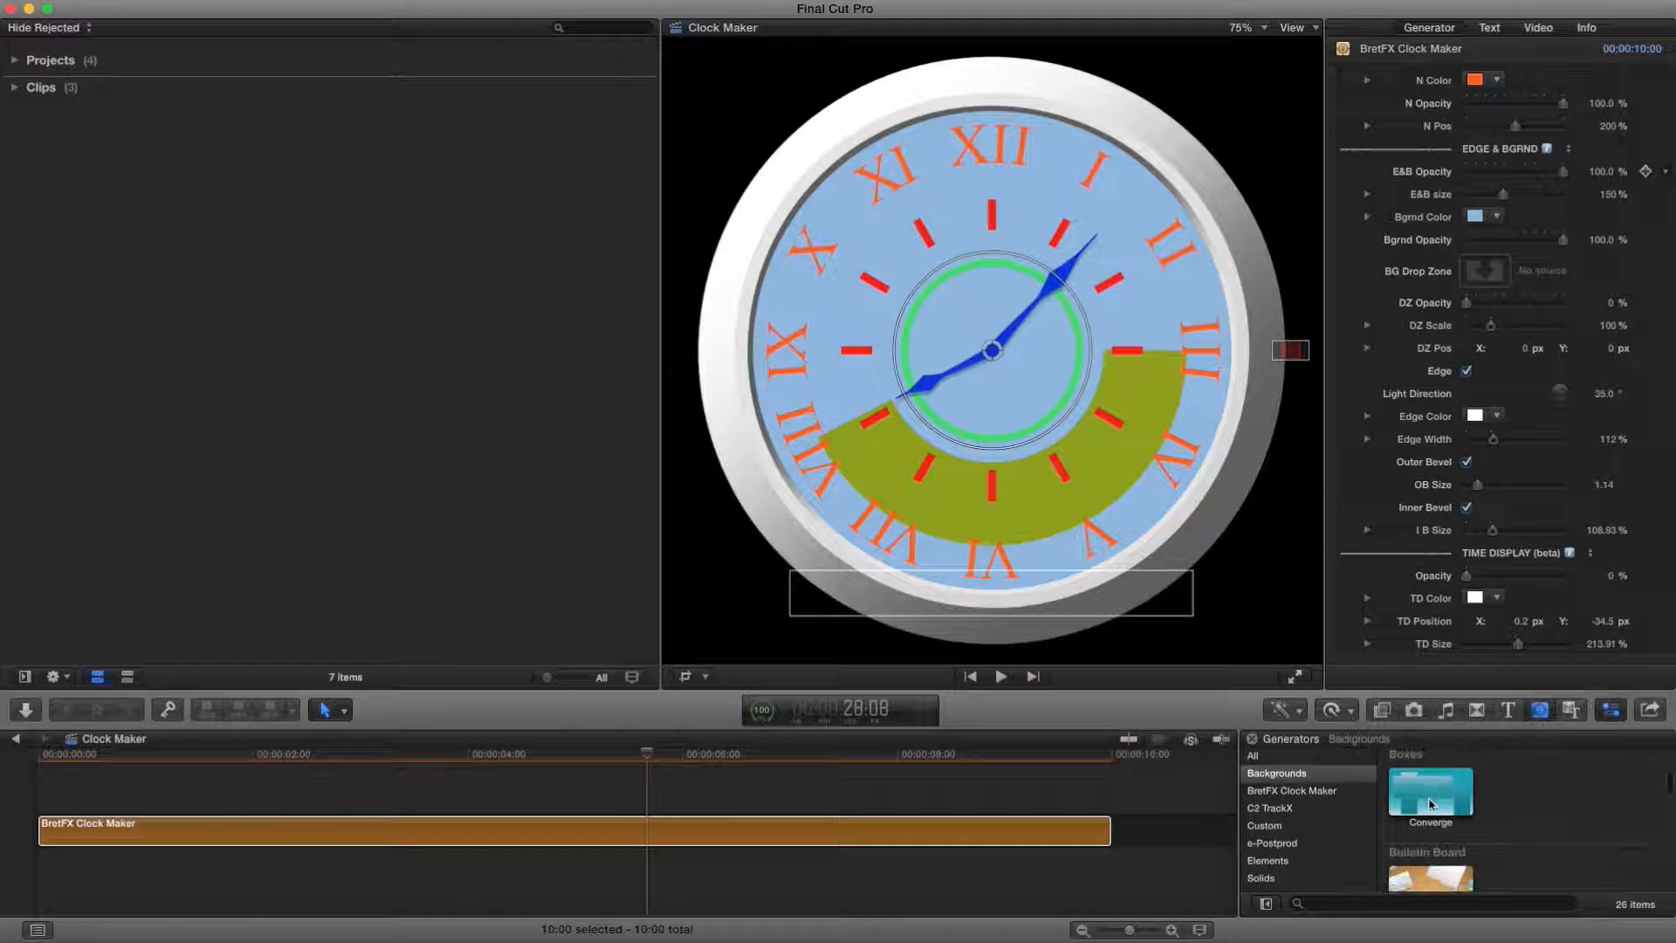
scroll(1431, 804, down, 5)
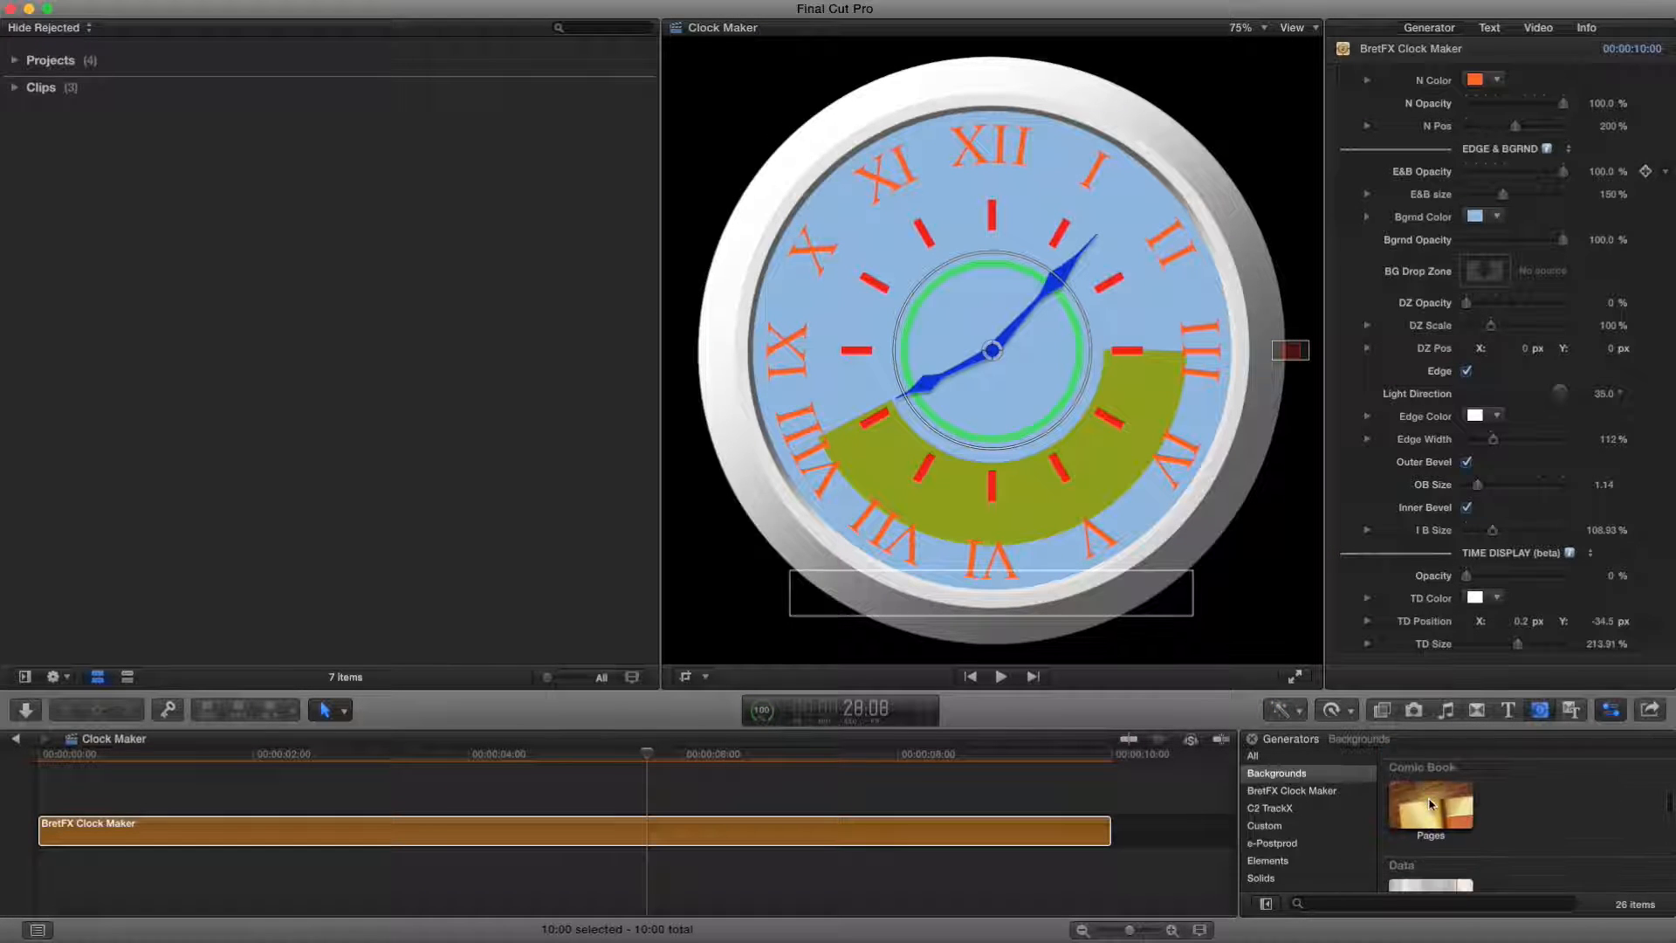
scroll(1274, 878, down, 1)
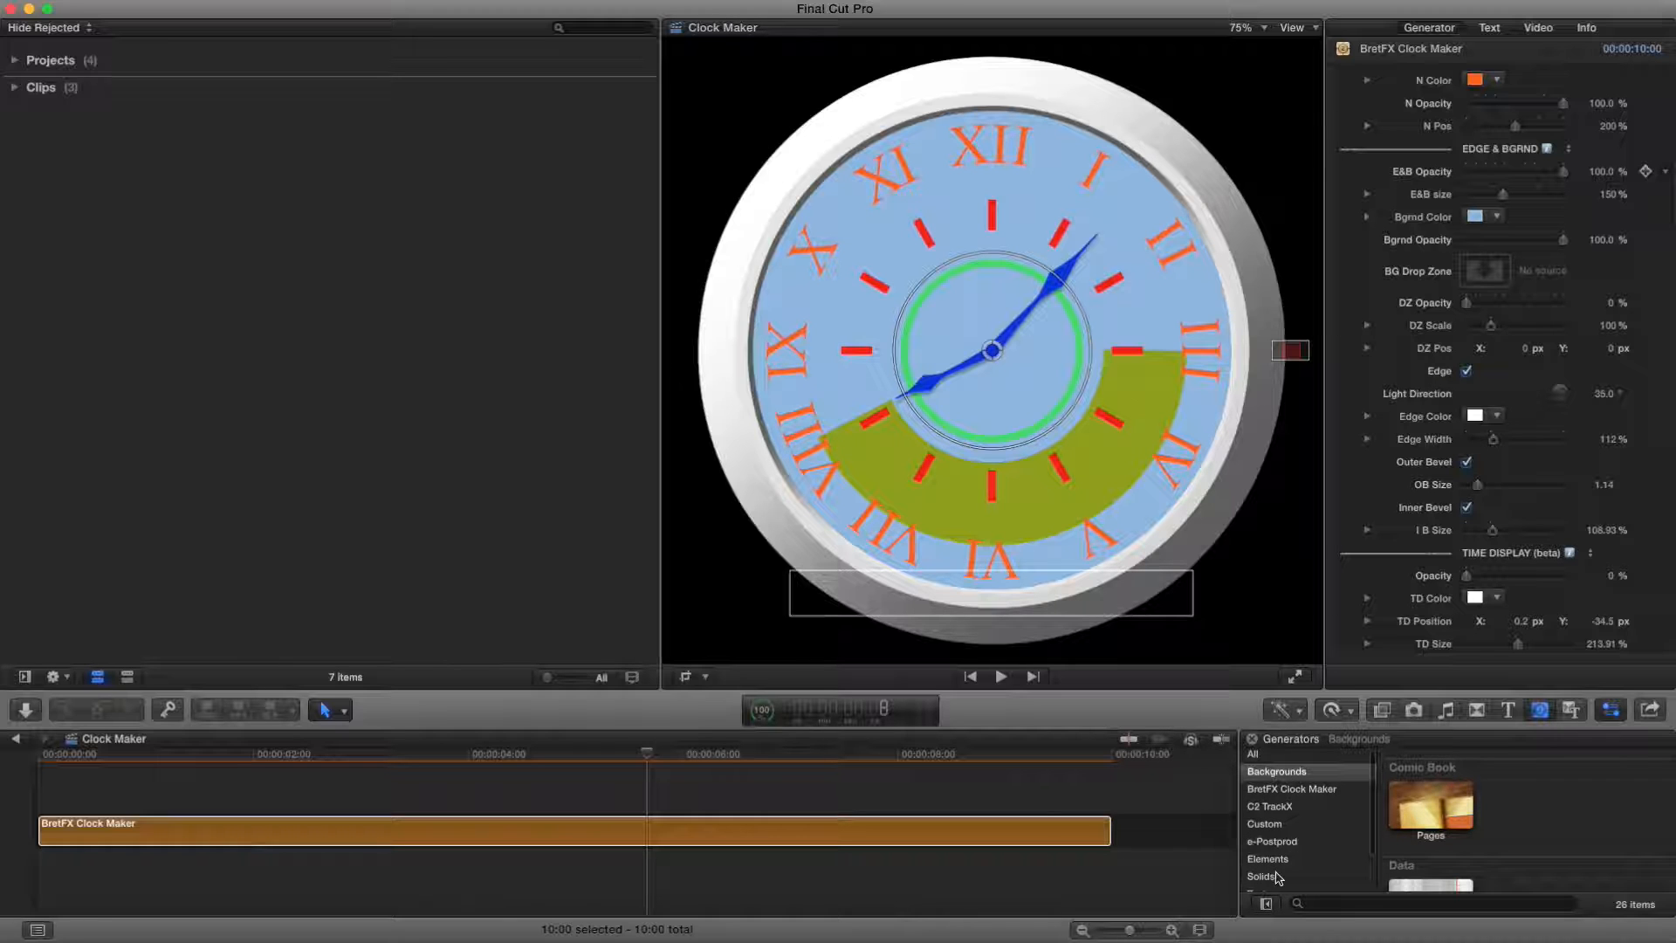
click(1267, 876)
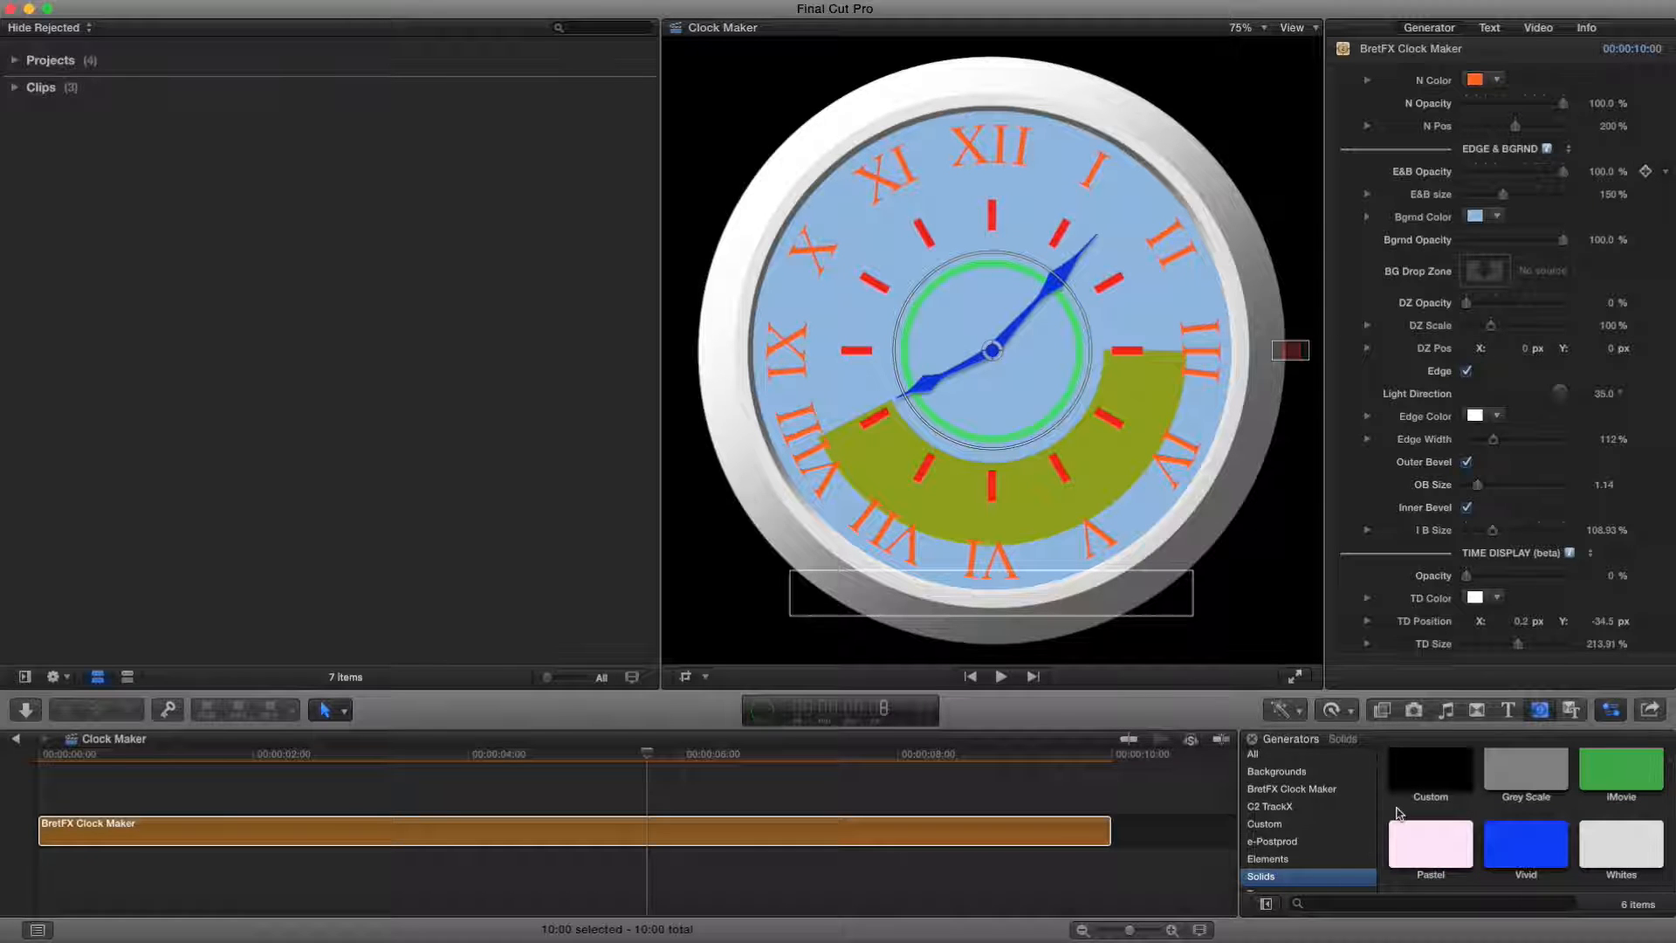
scroll(1397, 812, up, 2)
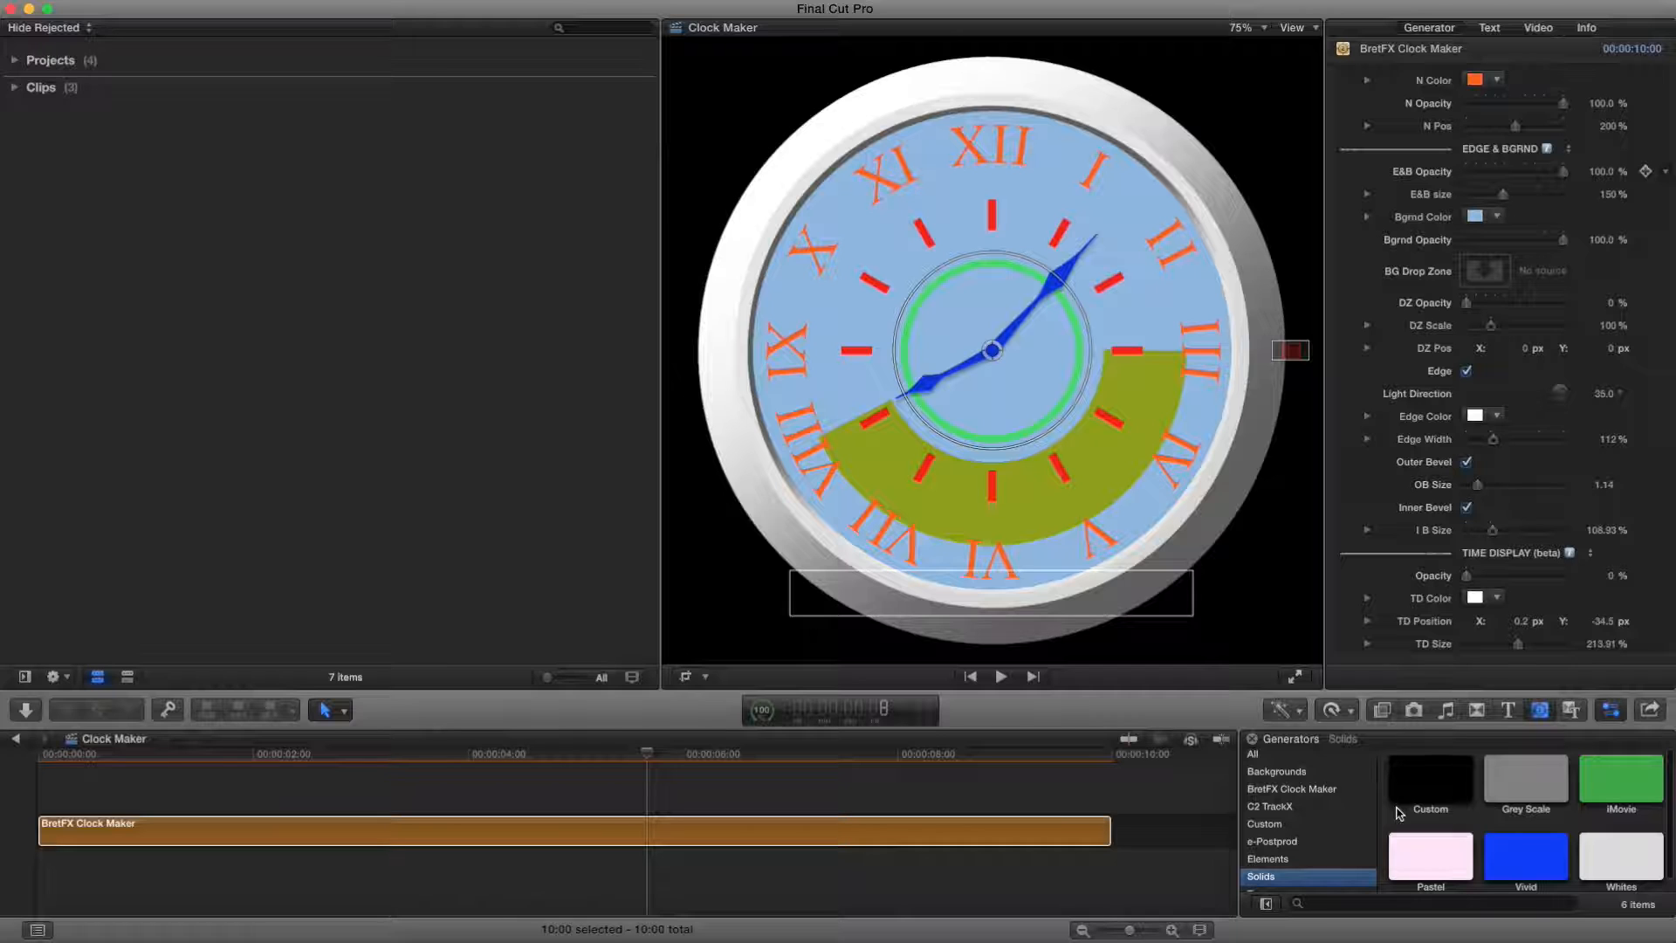
click(1280, 773)
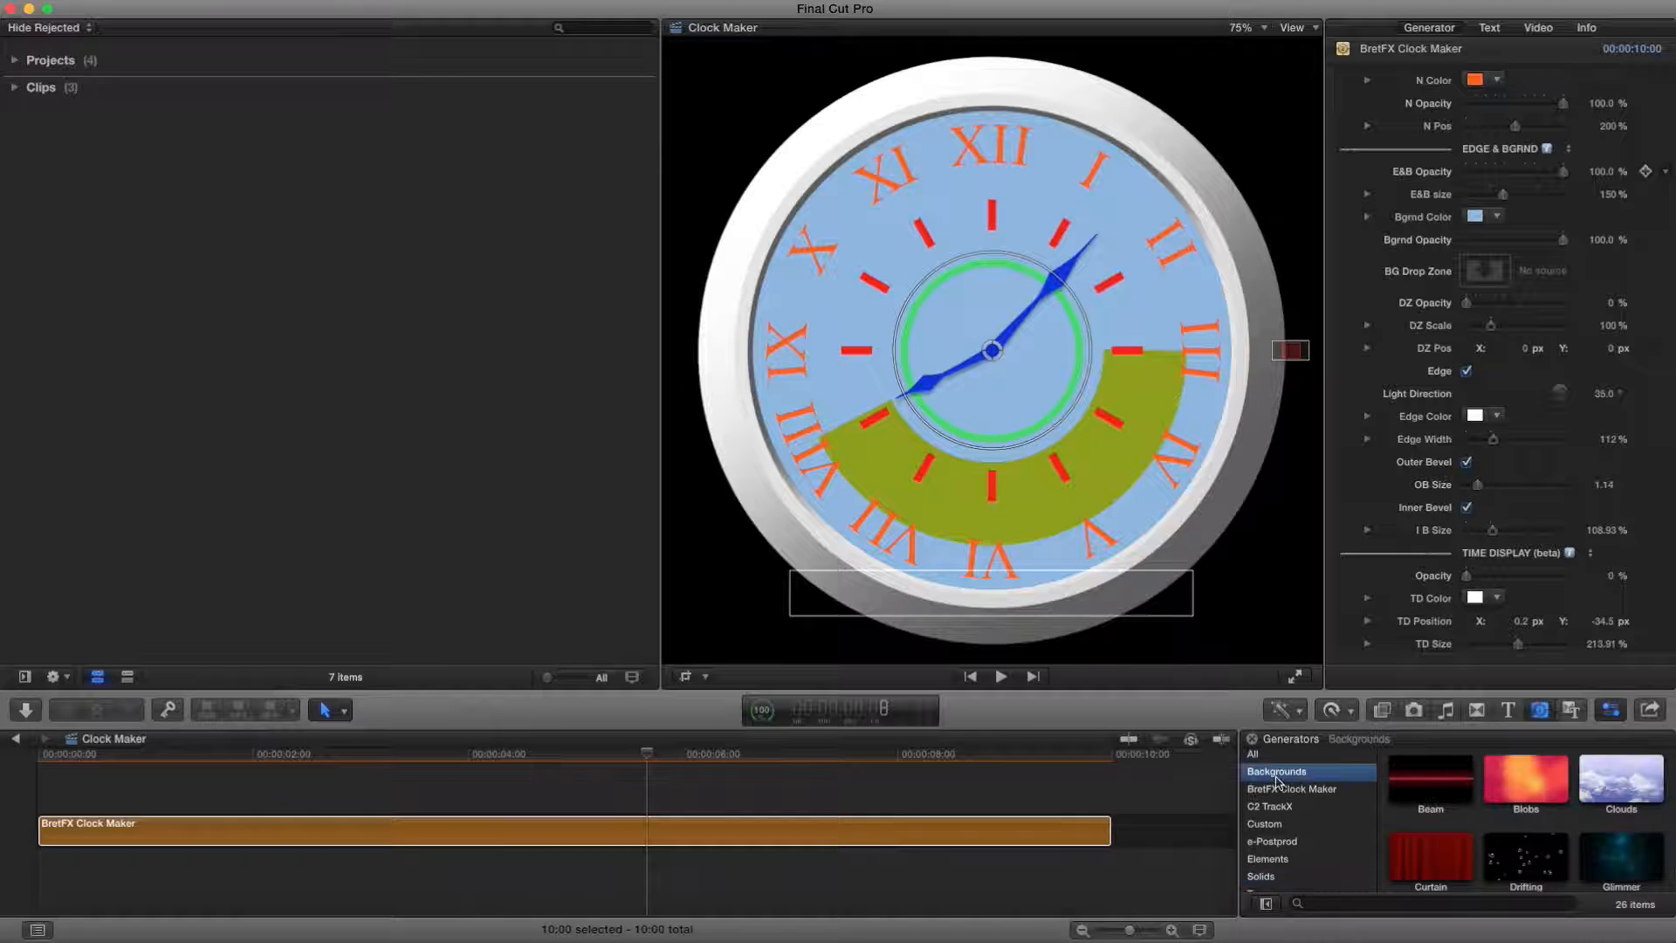
scroll(1475, 812, down, 3)
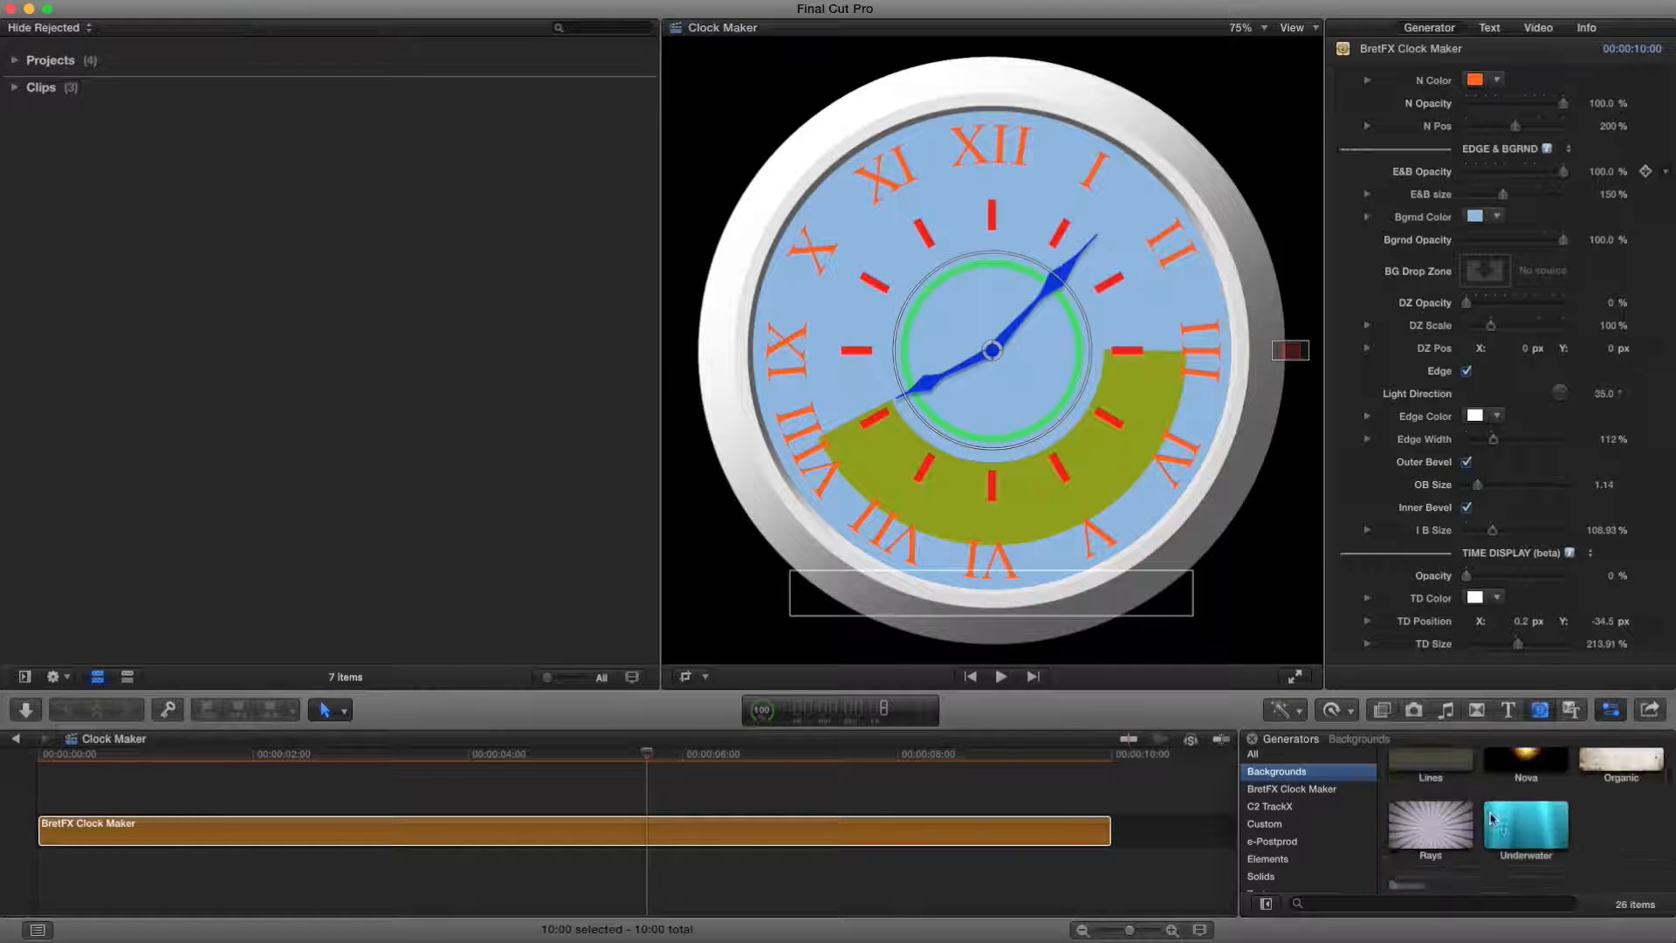
scroll(1490, 818, down, 3)
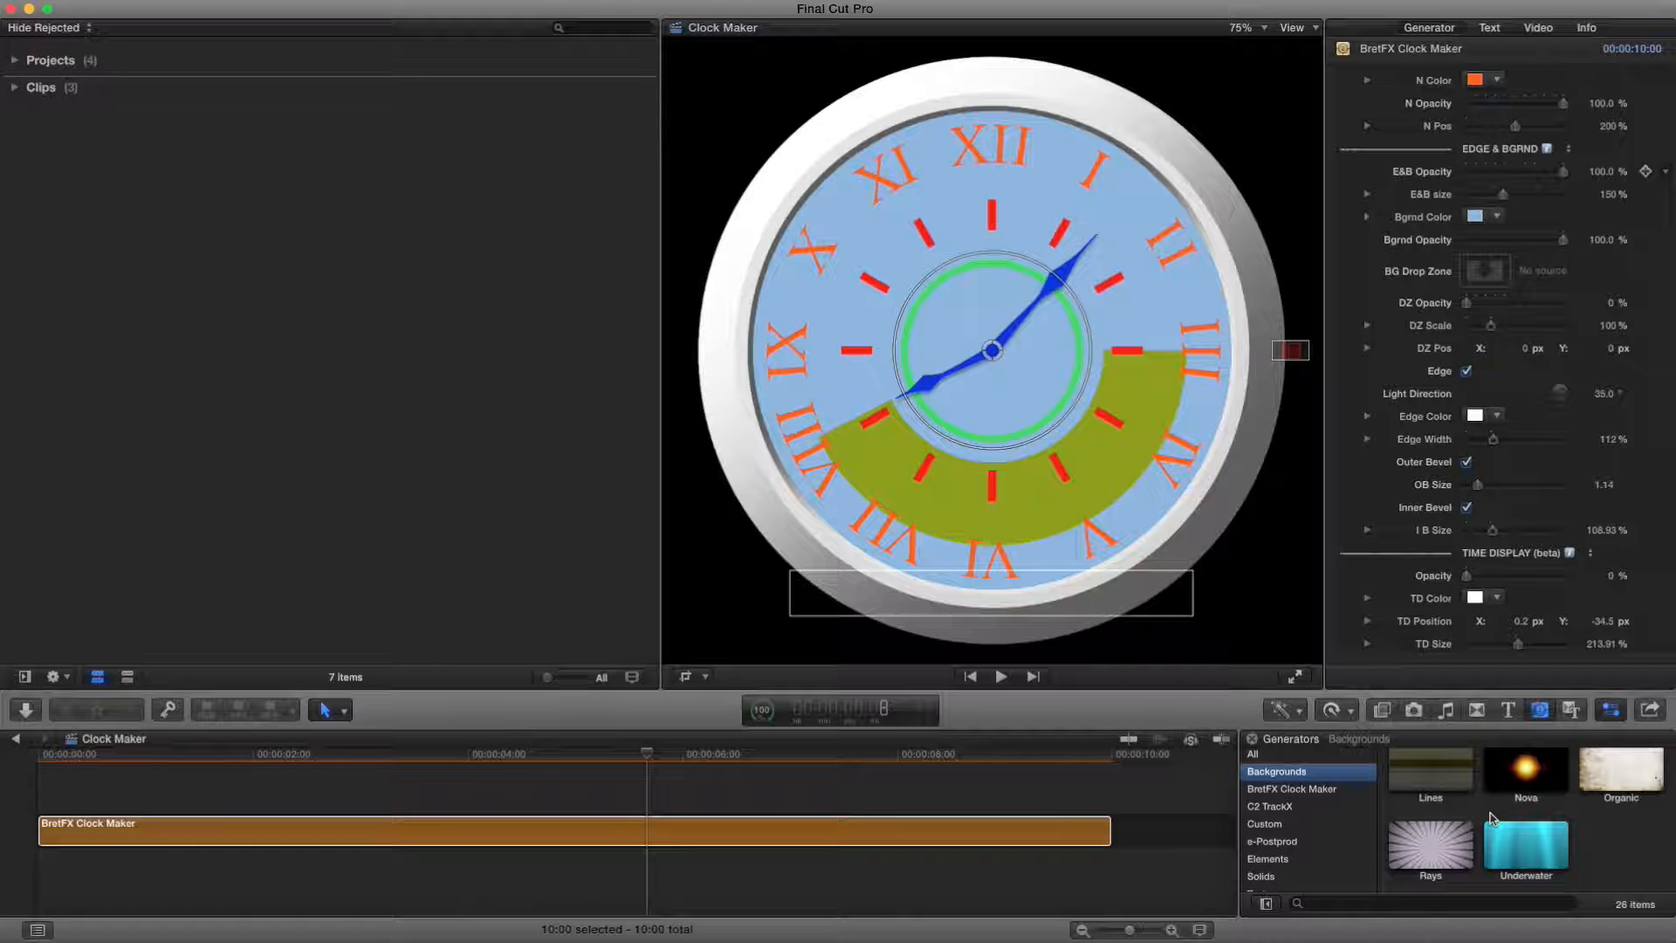
Step: Add the Stone generator from the Textures category to the timeline after the BretFX Clock Maker clip
scroll(1333, 858, down, 1)
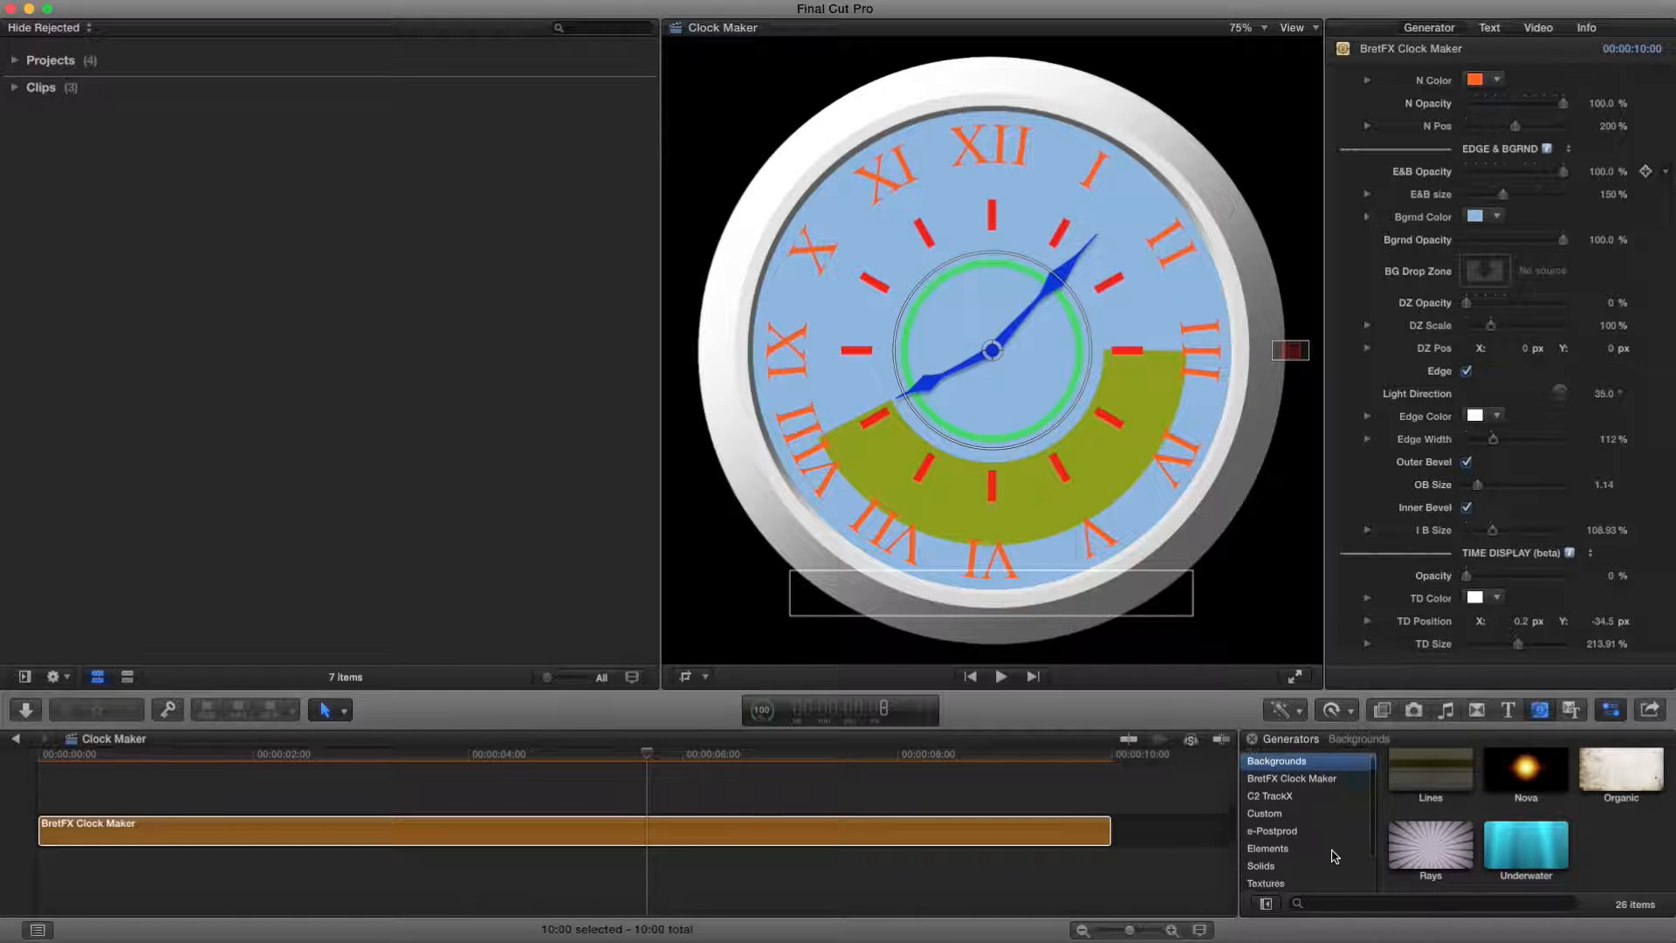
click(1265, 875)
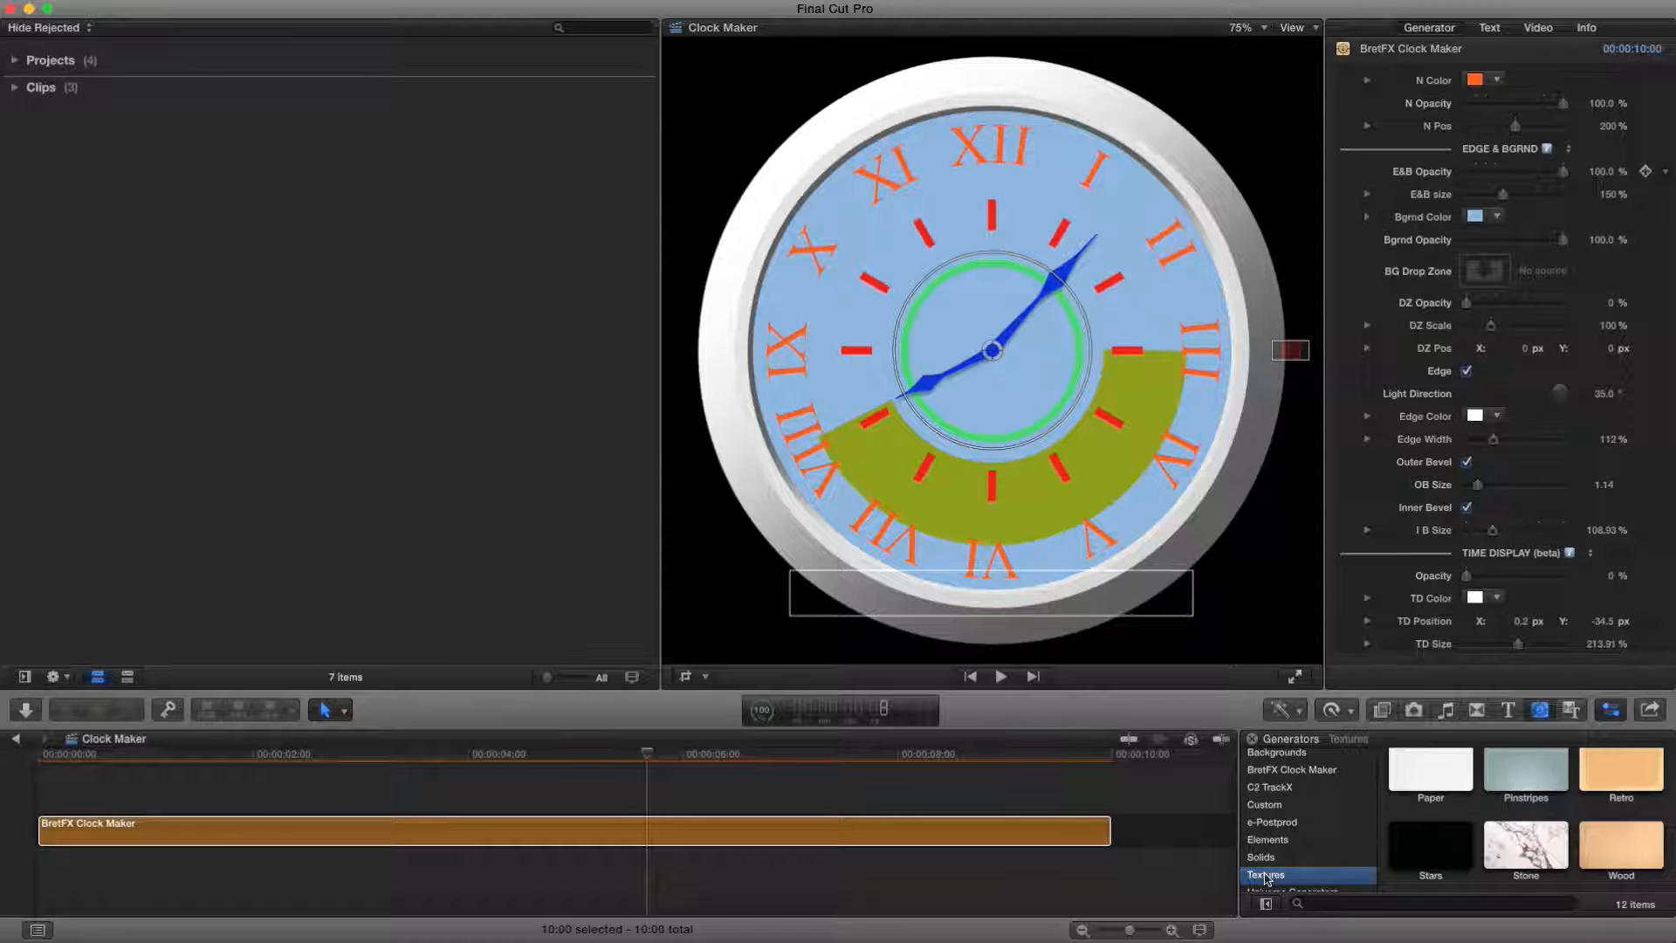
click(1519, 859)
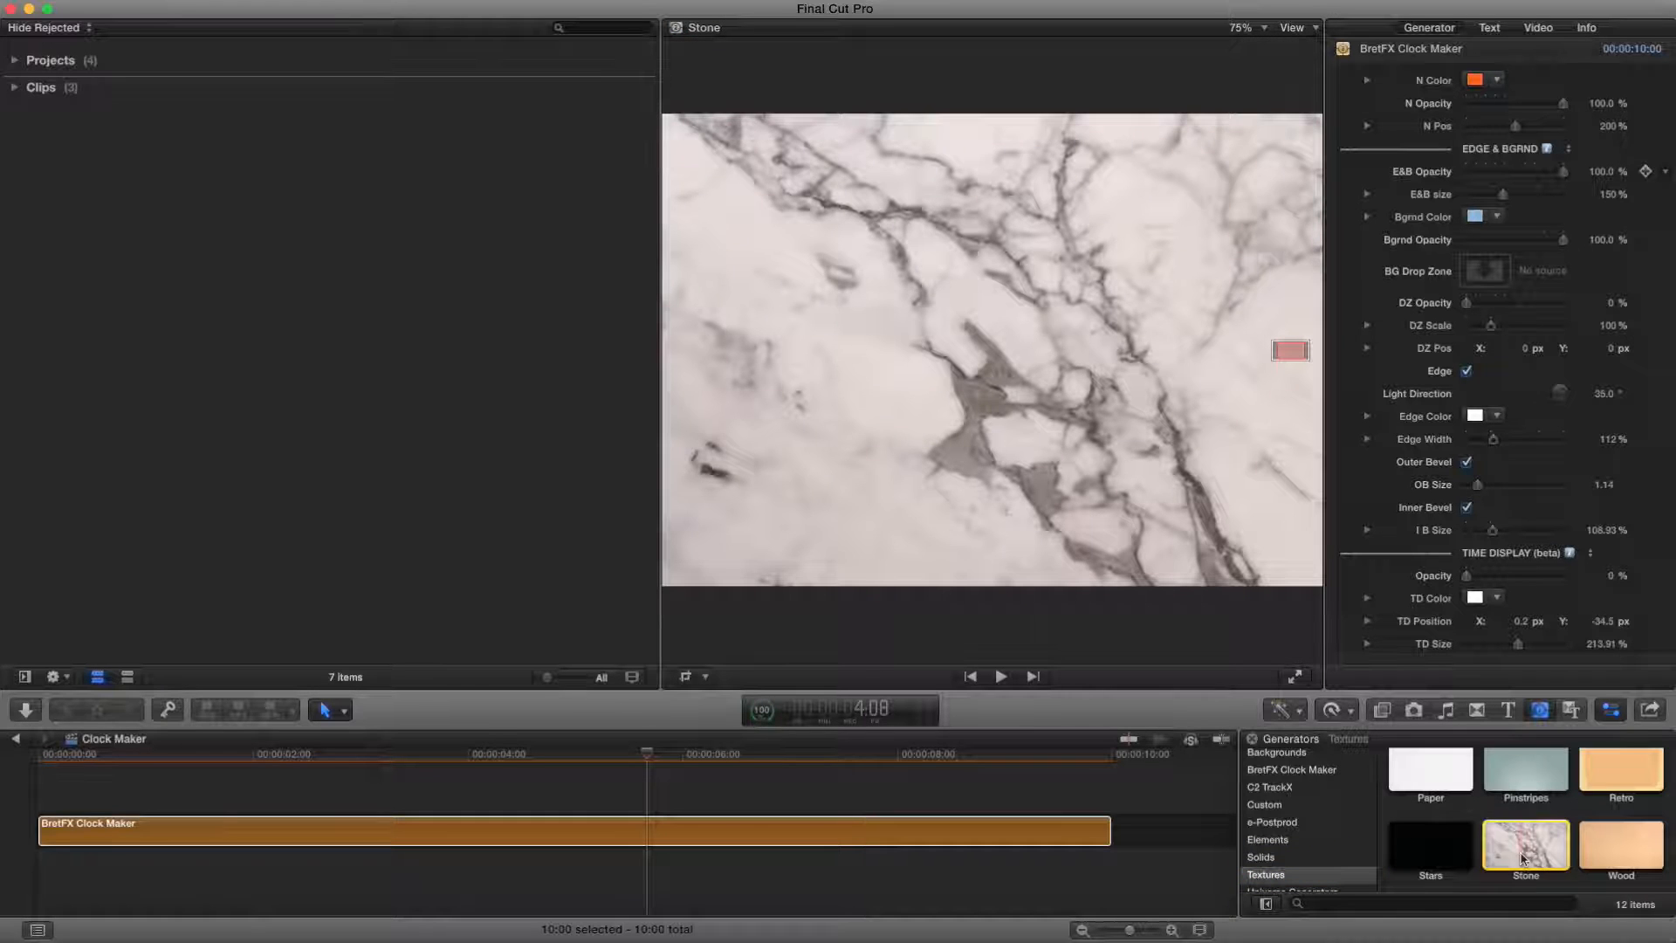
drag(1514, 858, 1137, 794)
scroll(1136, 794, right, 5)
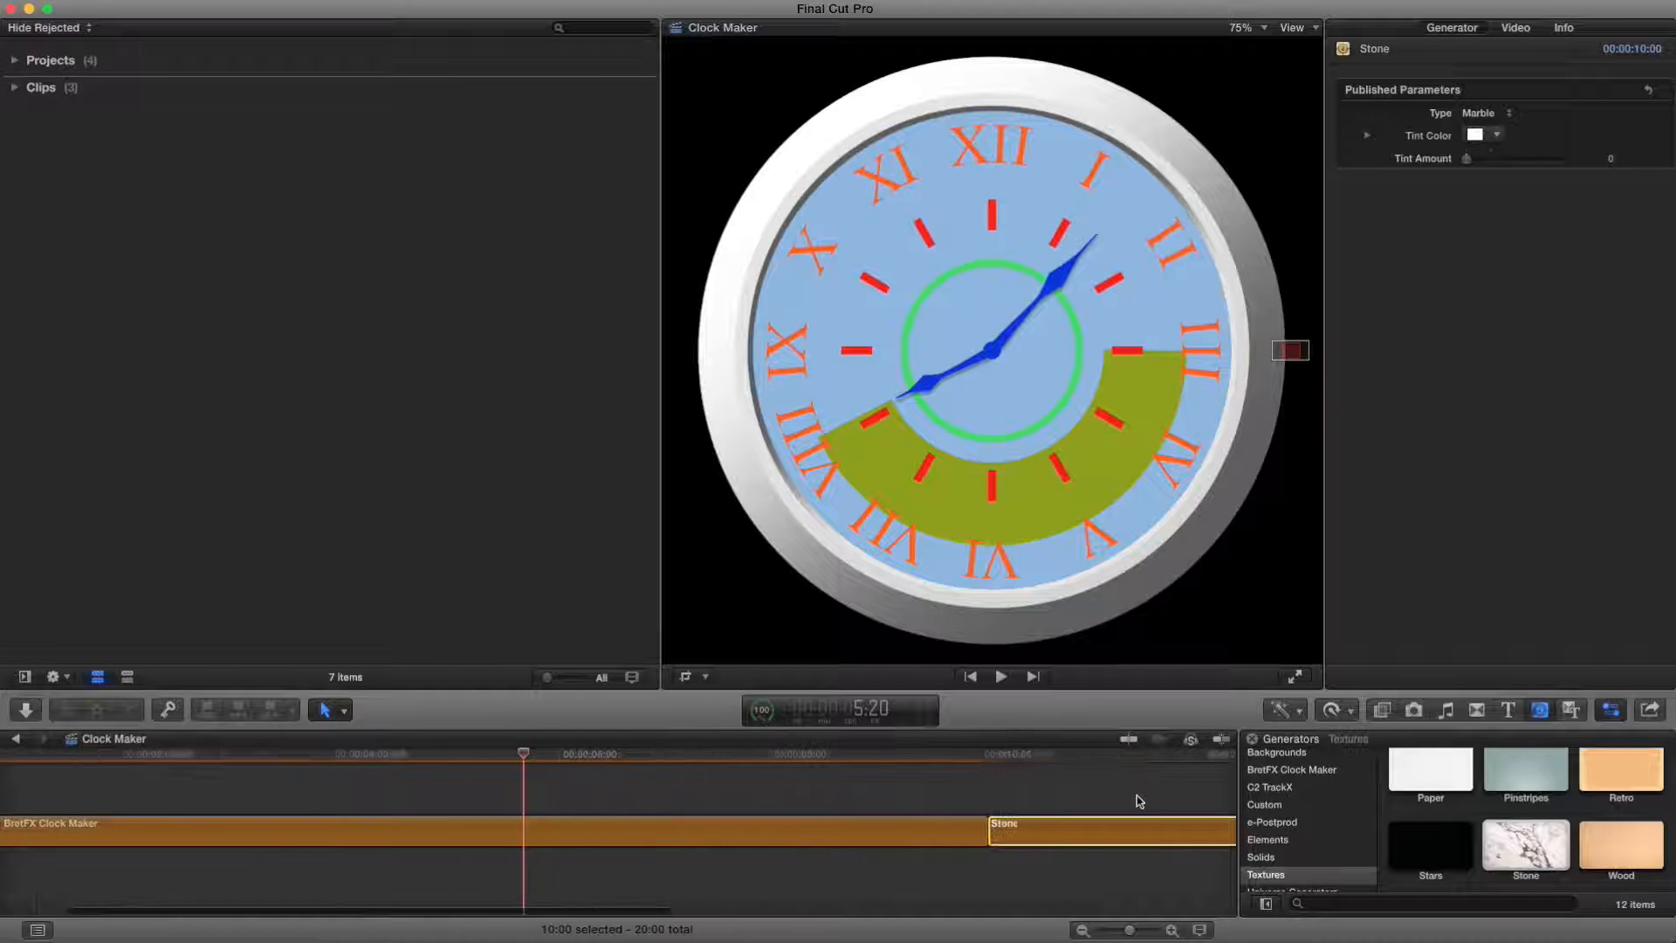
Step: Apply the Stone clip from the timeline as the source of the BretFX Clock Maker's background drop zone
scroll(1139, 801, left, 4)
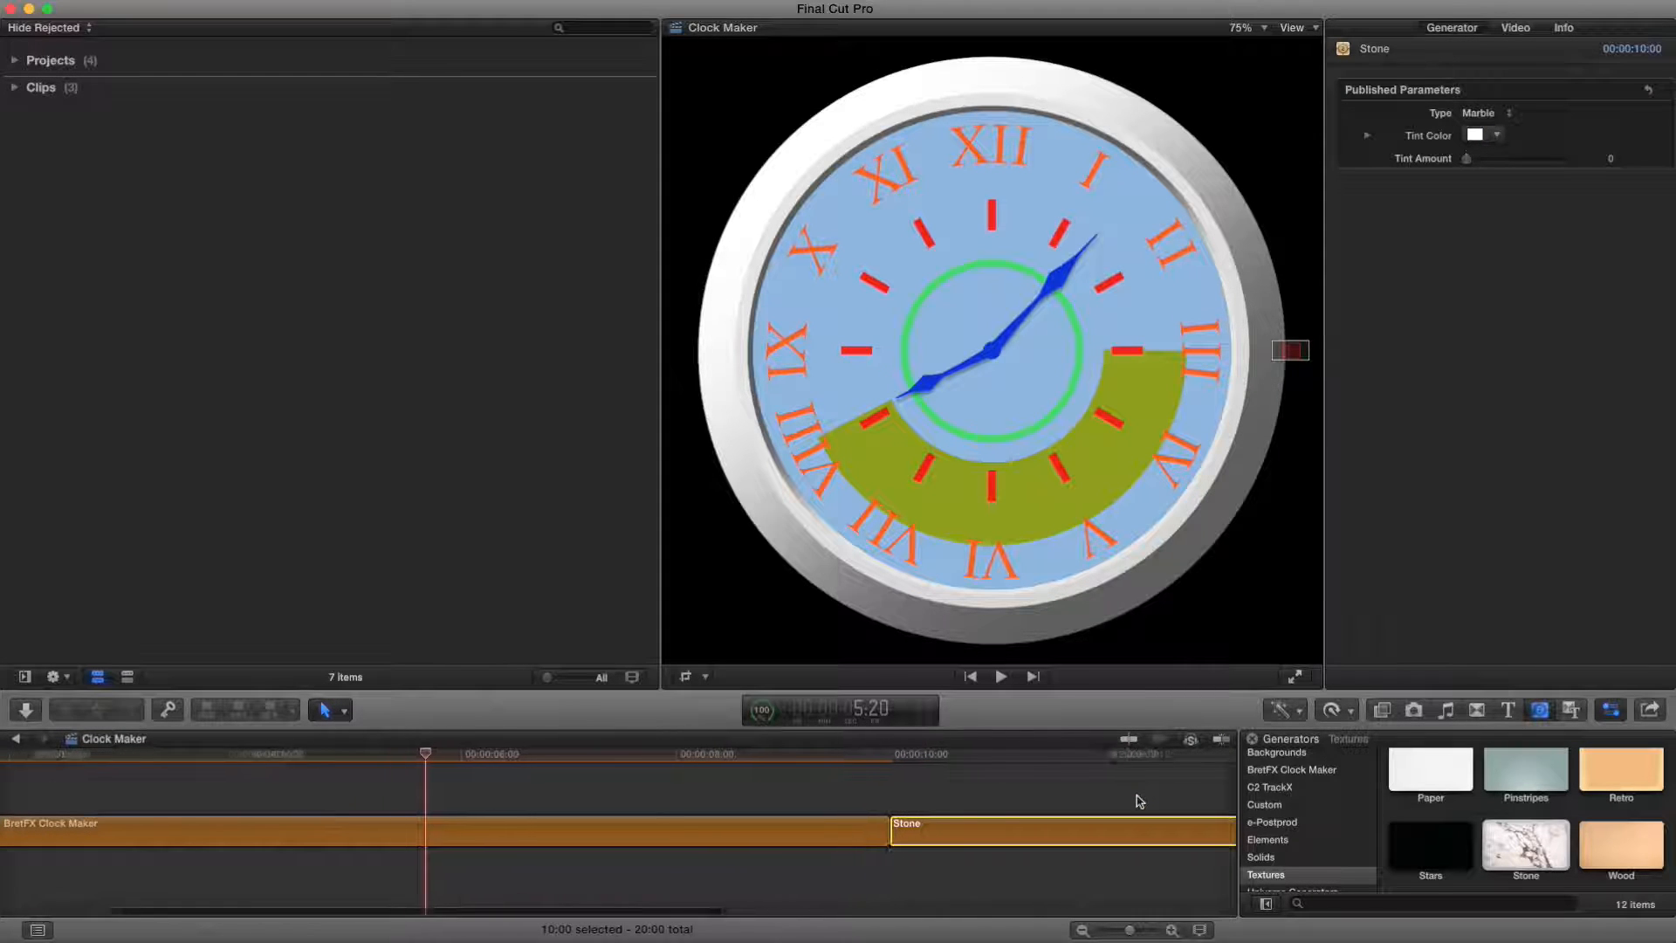
scroll(1139, 801, left, 2)
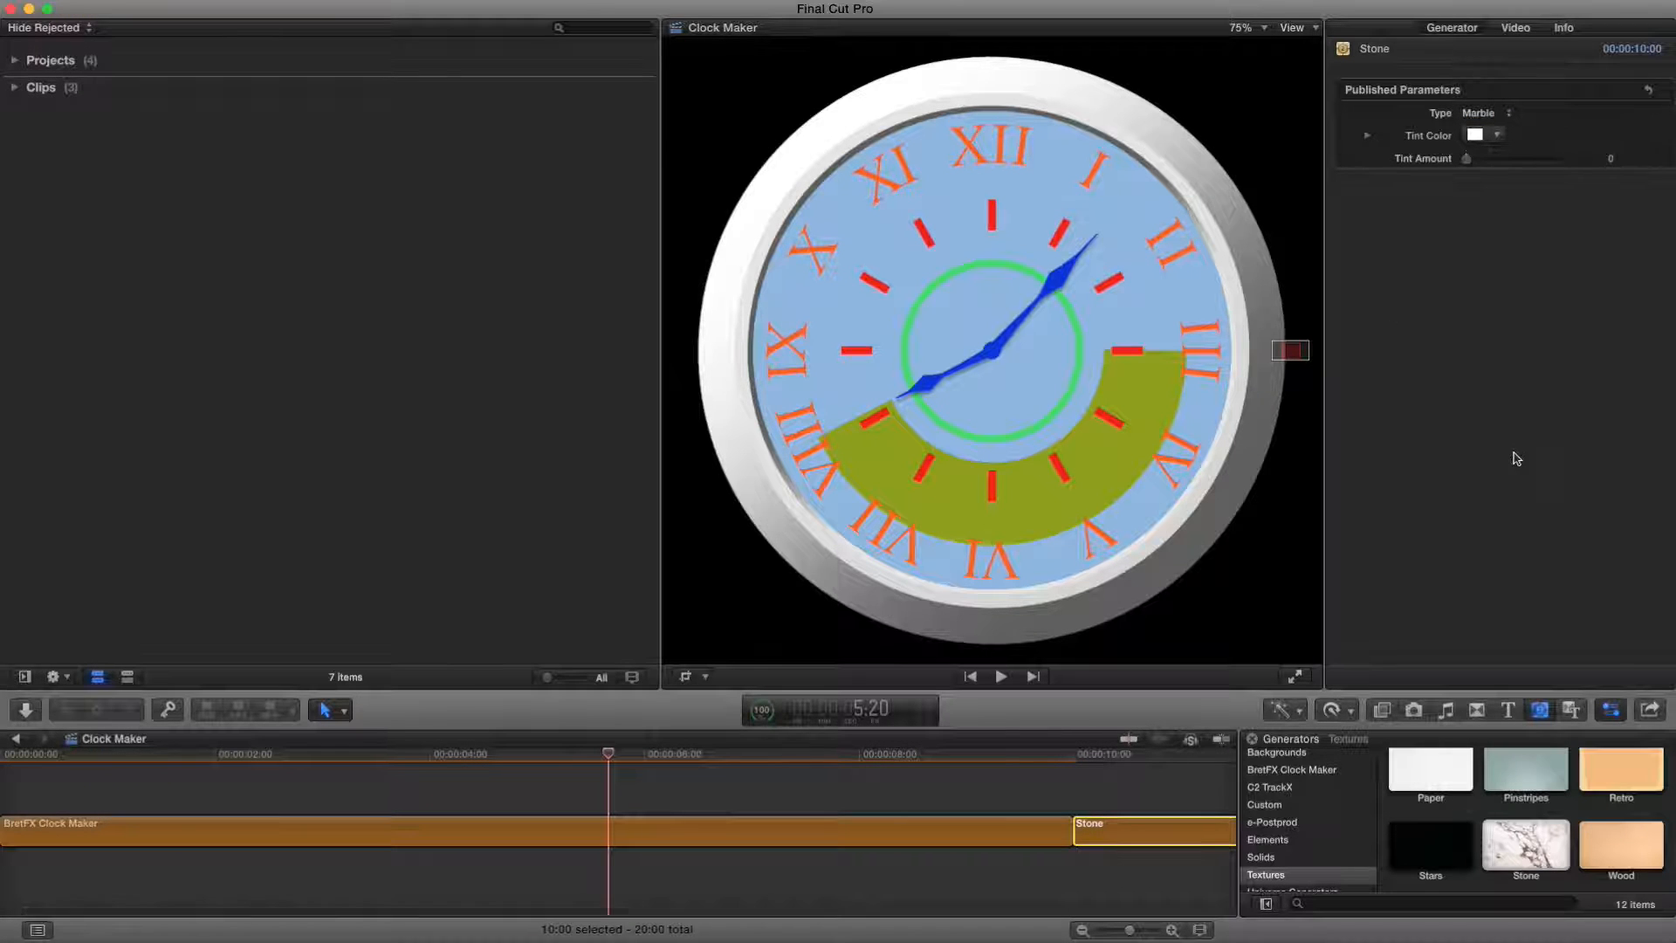
click(957, 831)
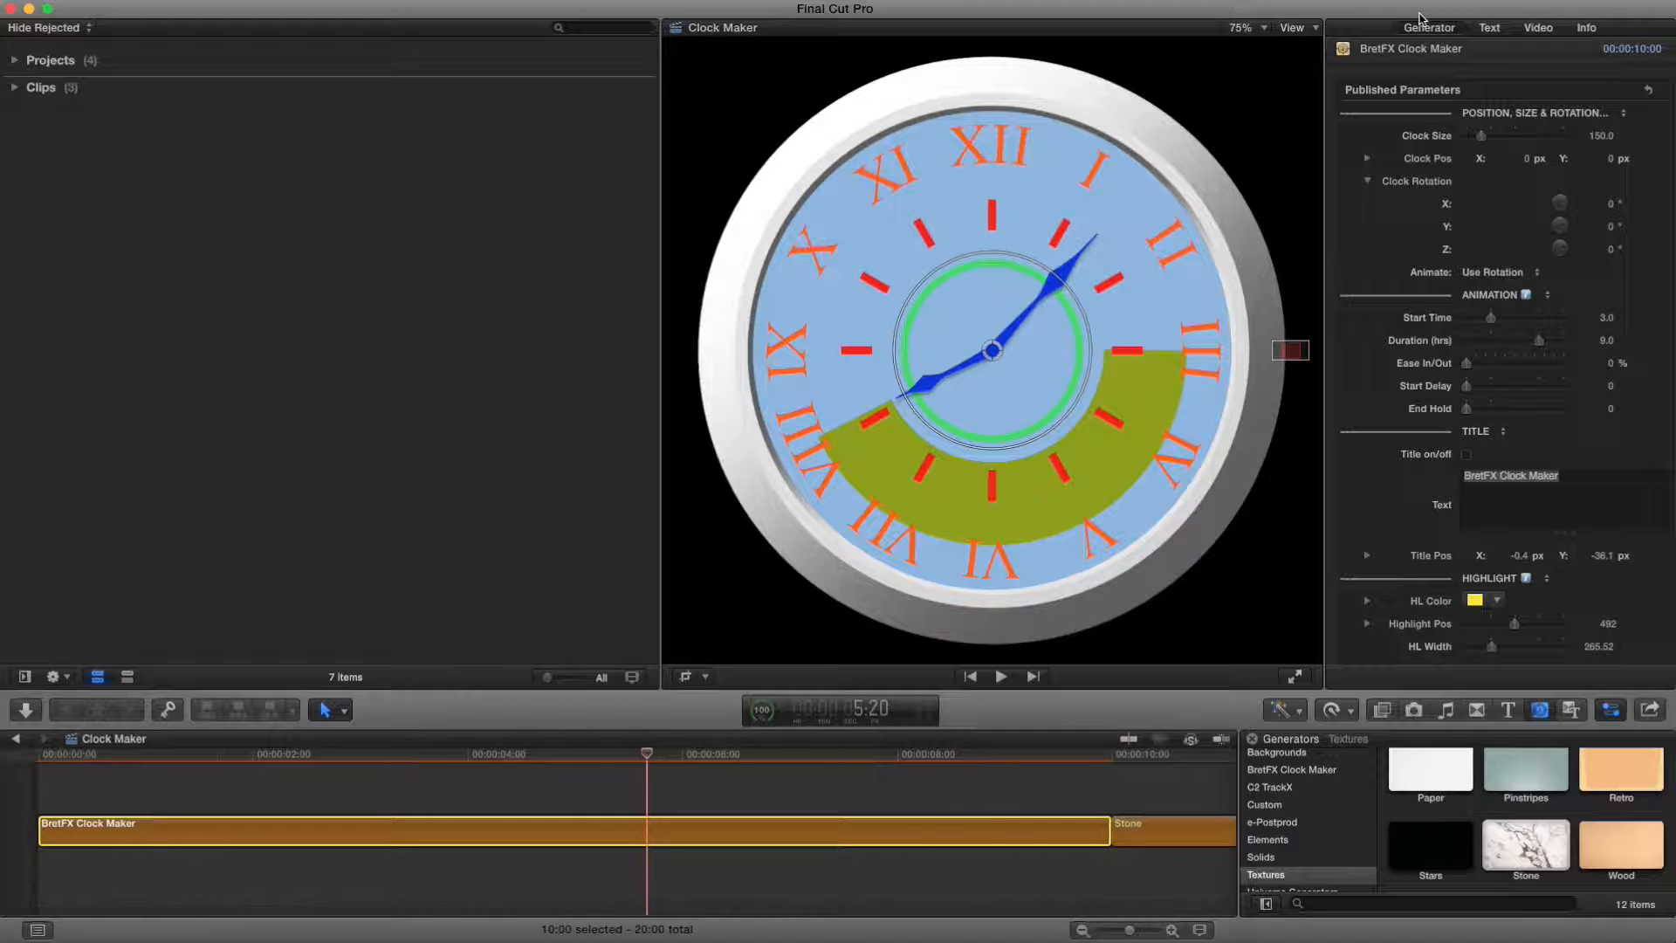
scroll(1391, 524, down, 15)
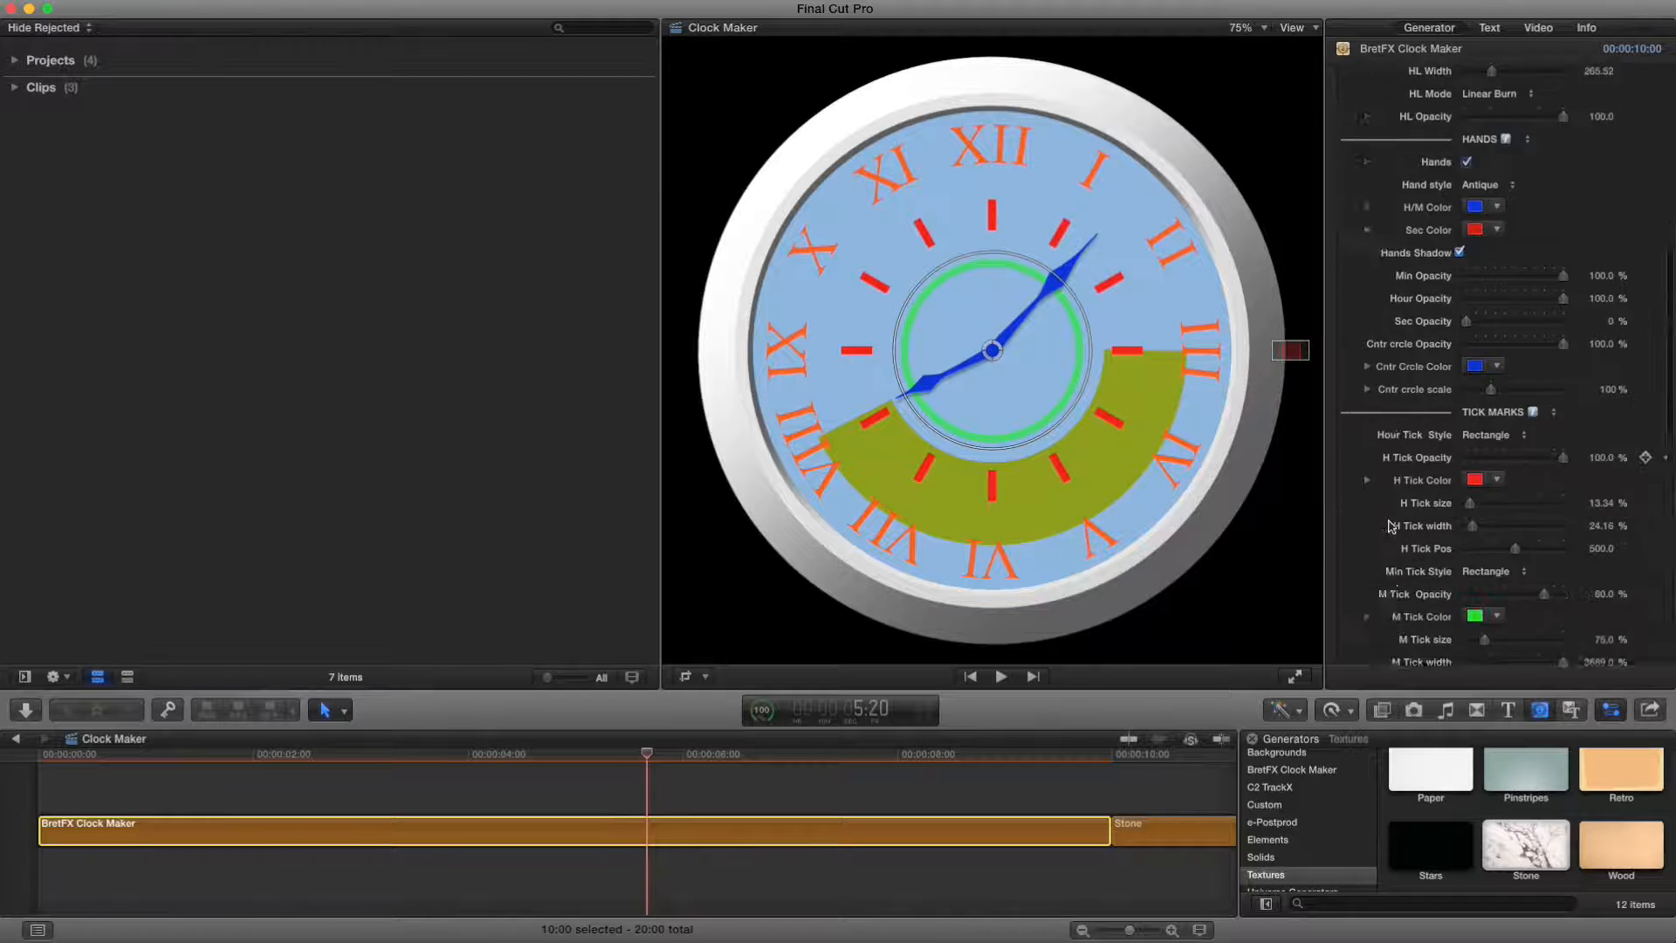
scroll(1391, 523, down, 6)
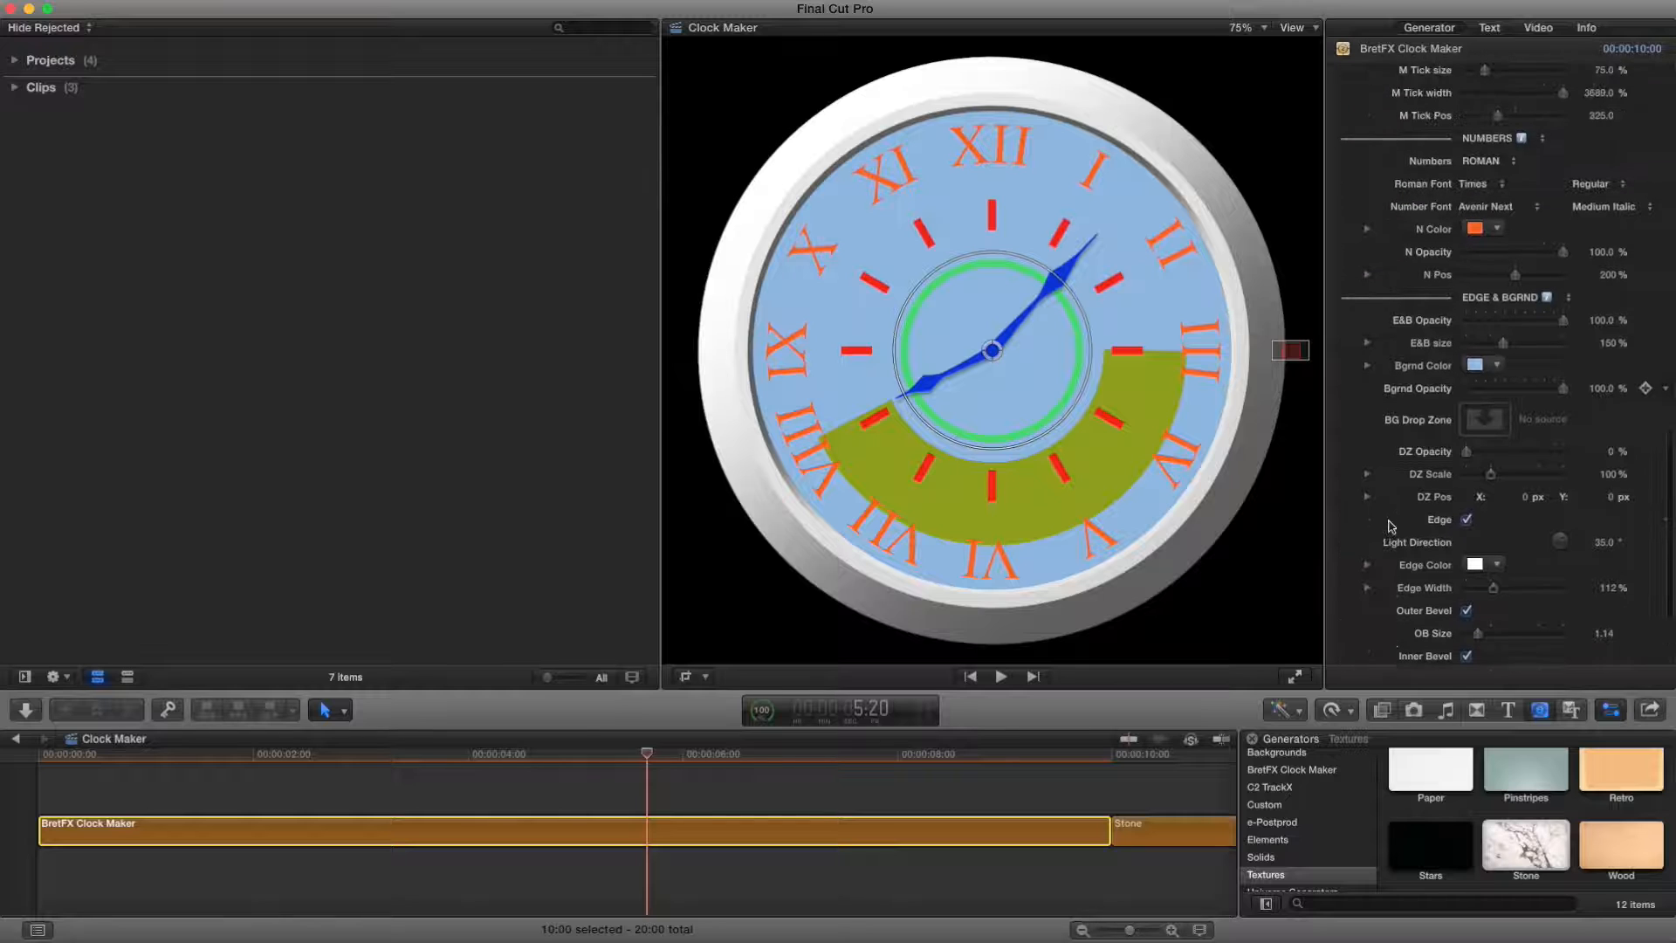
click(1489, 426)
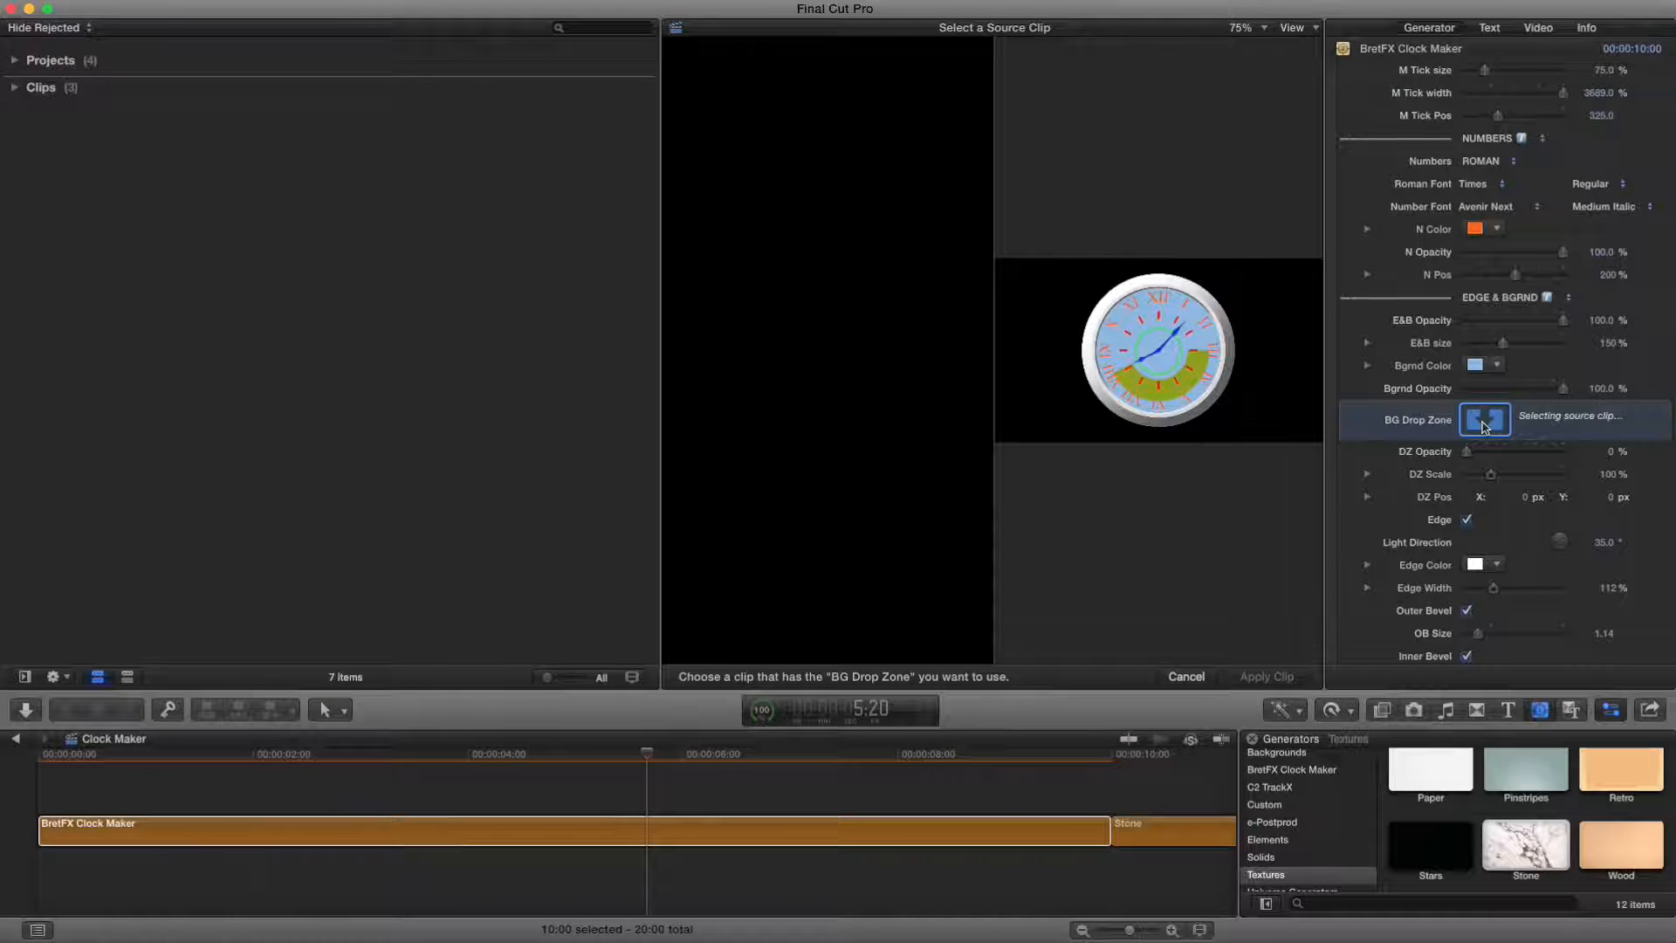
click(1138, 836)
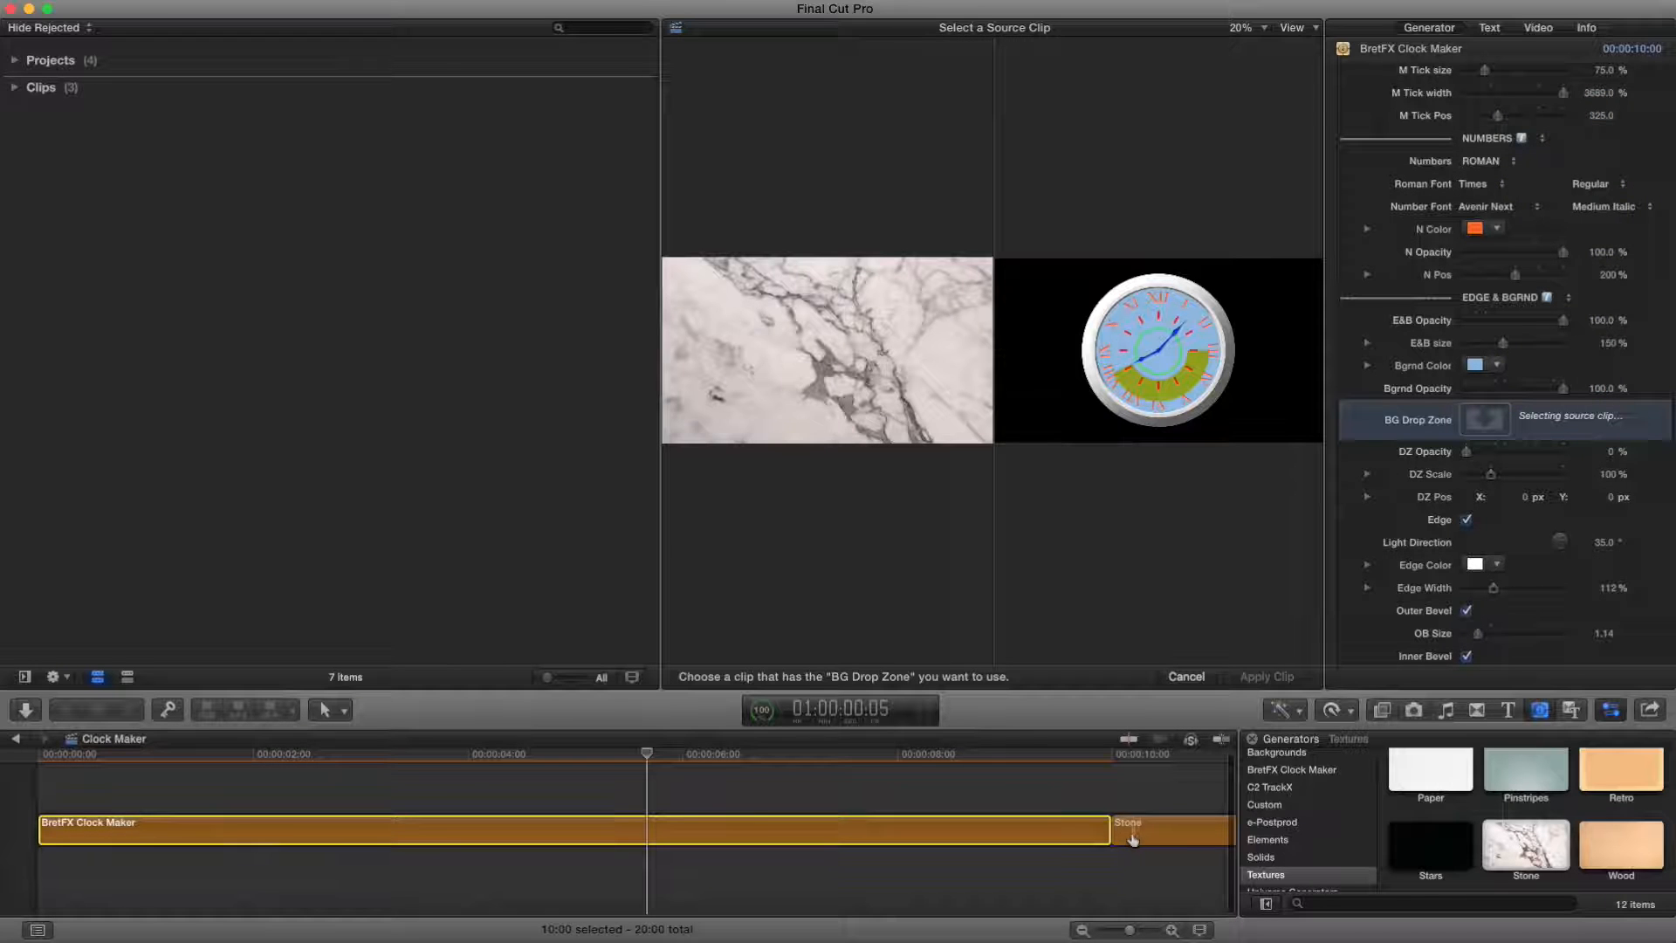
scroll(1122, 839, right, 1)
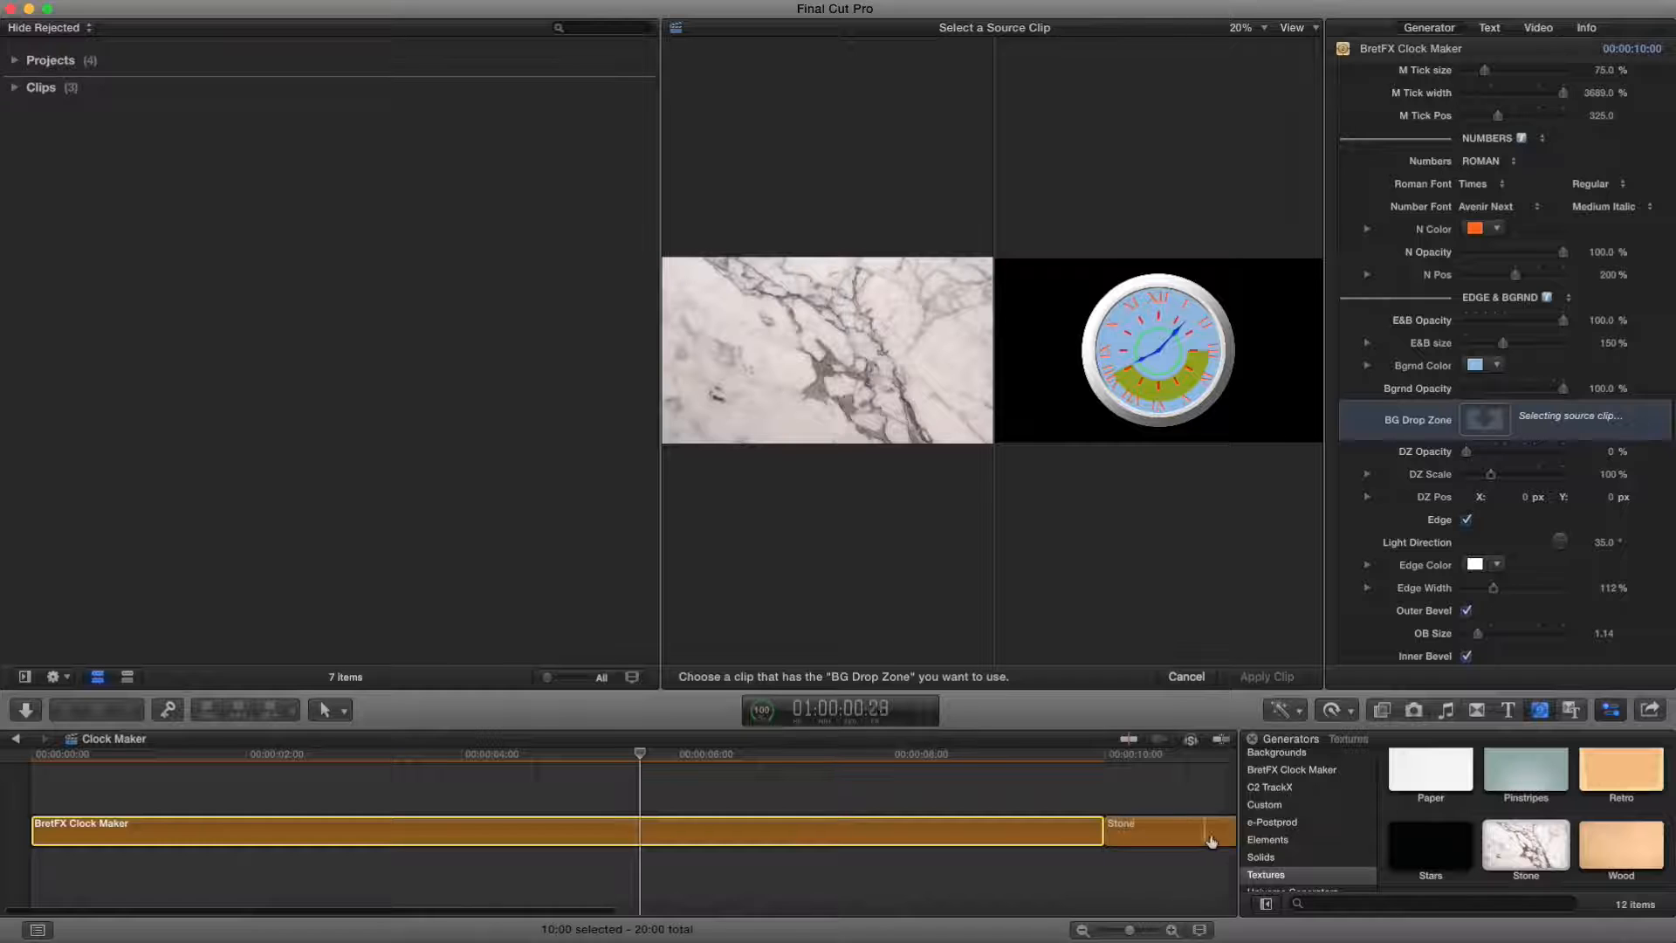
scroll(1134, 838, left, 1)
click(1126, 836)
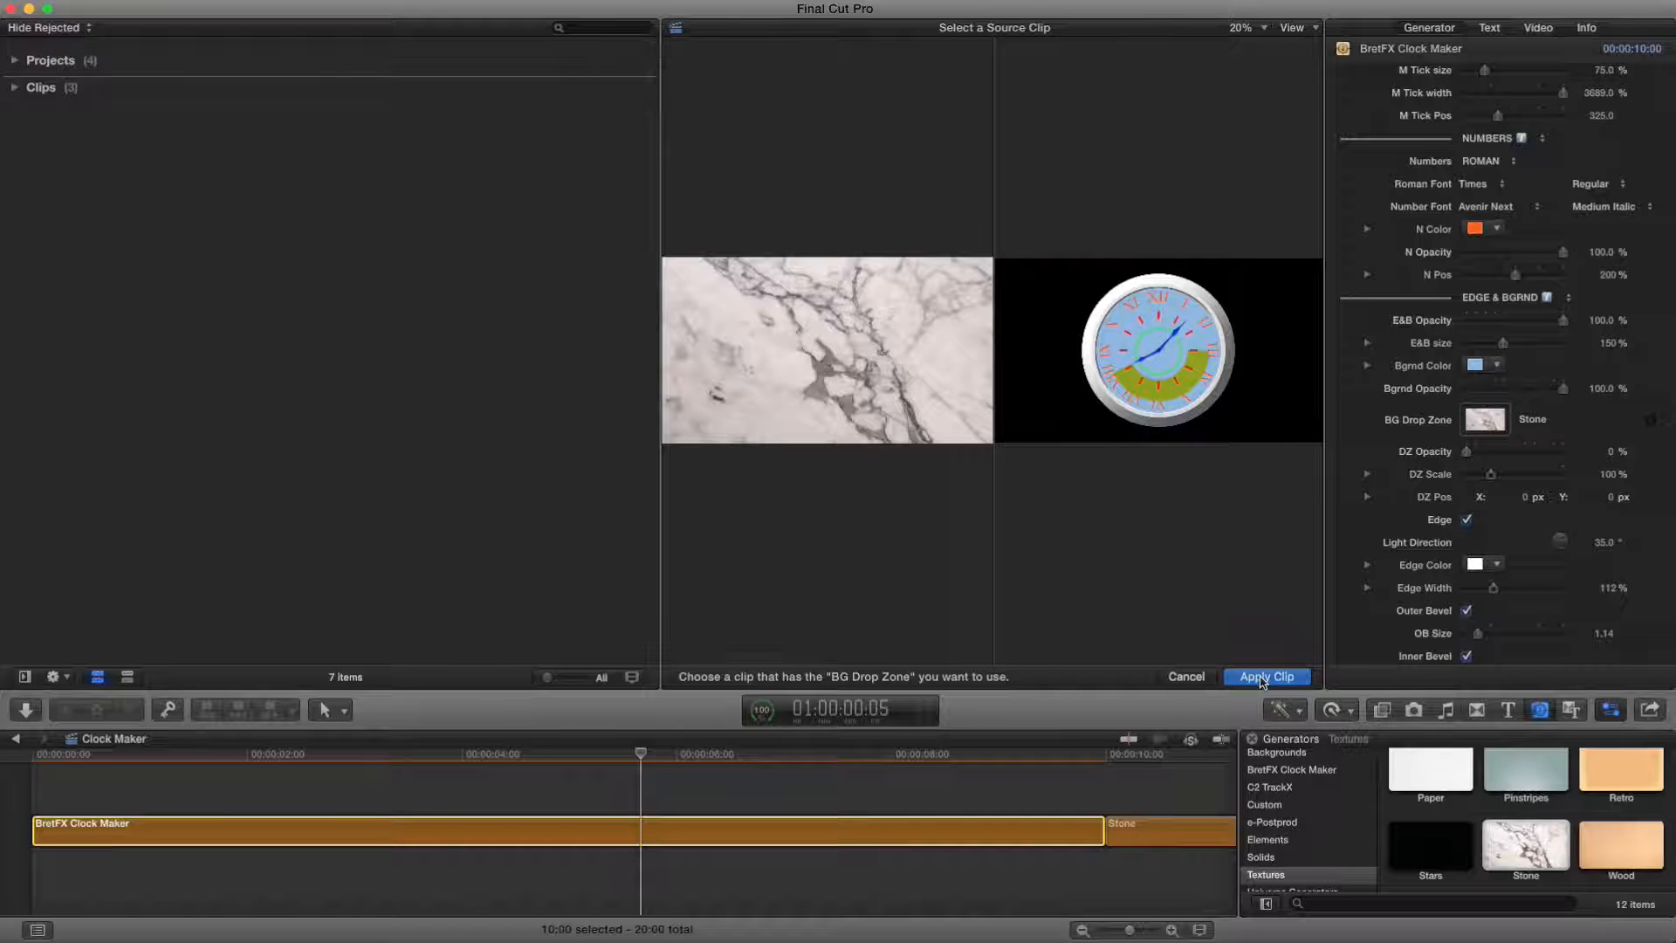
click(1259, 677)
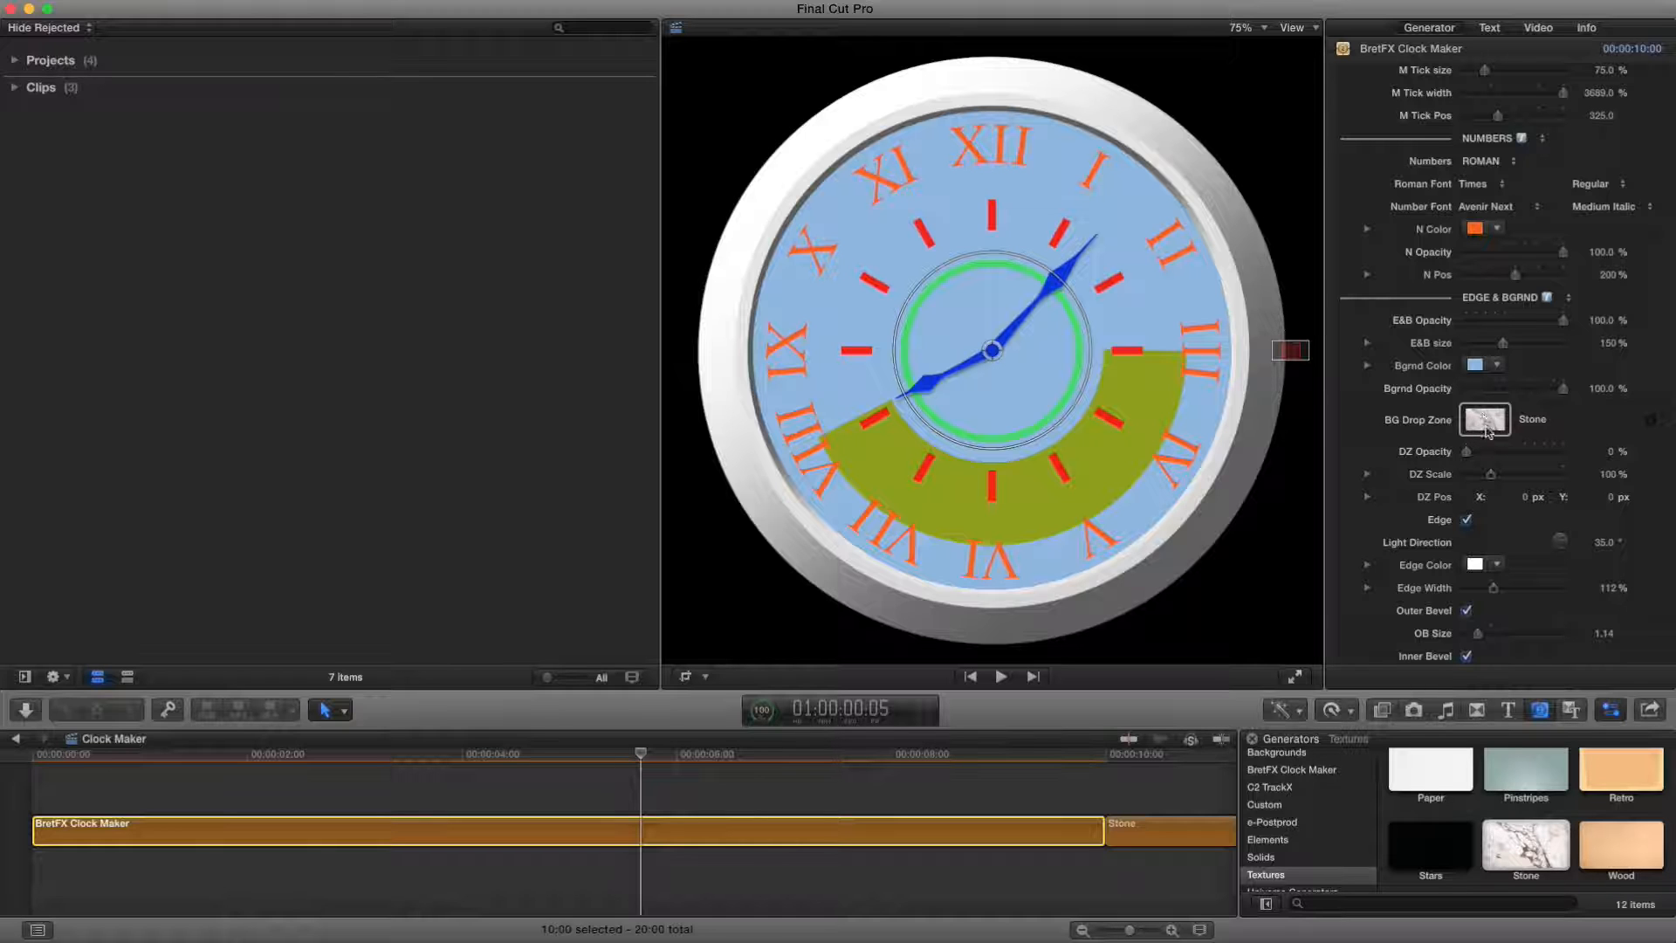
Step: Raise the clock's drop zone opacity to 100% and lower its background opacity to 0%
drag(1468, 452, 1590, 449)
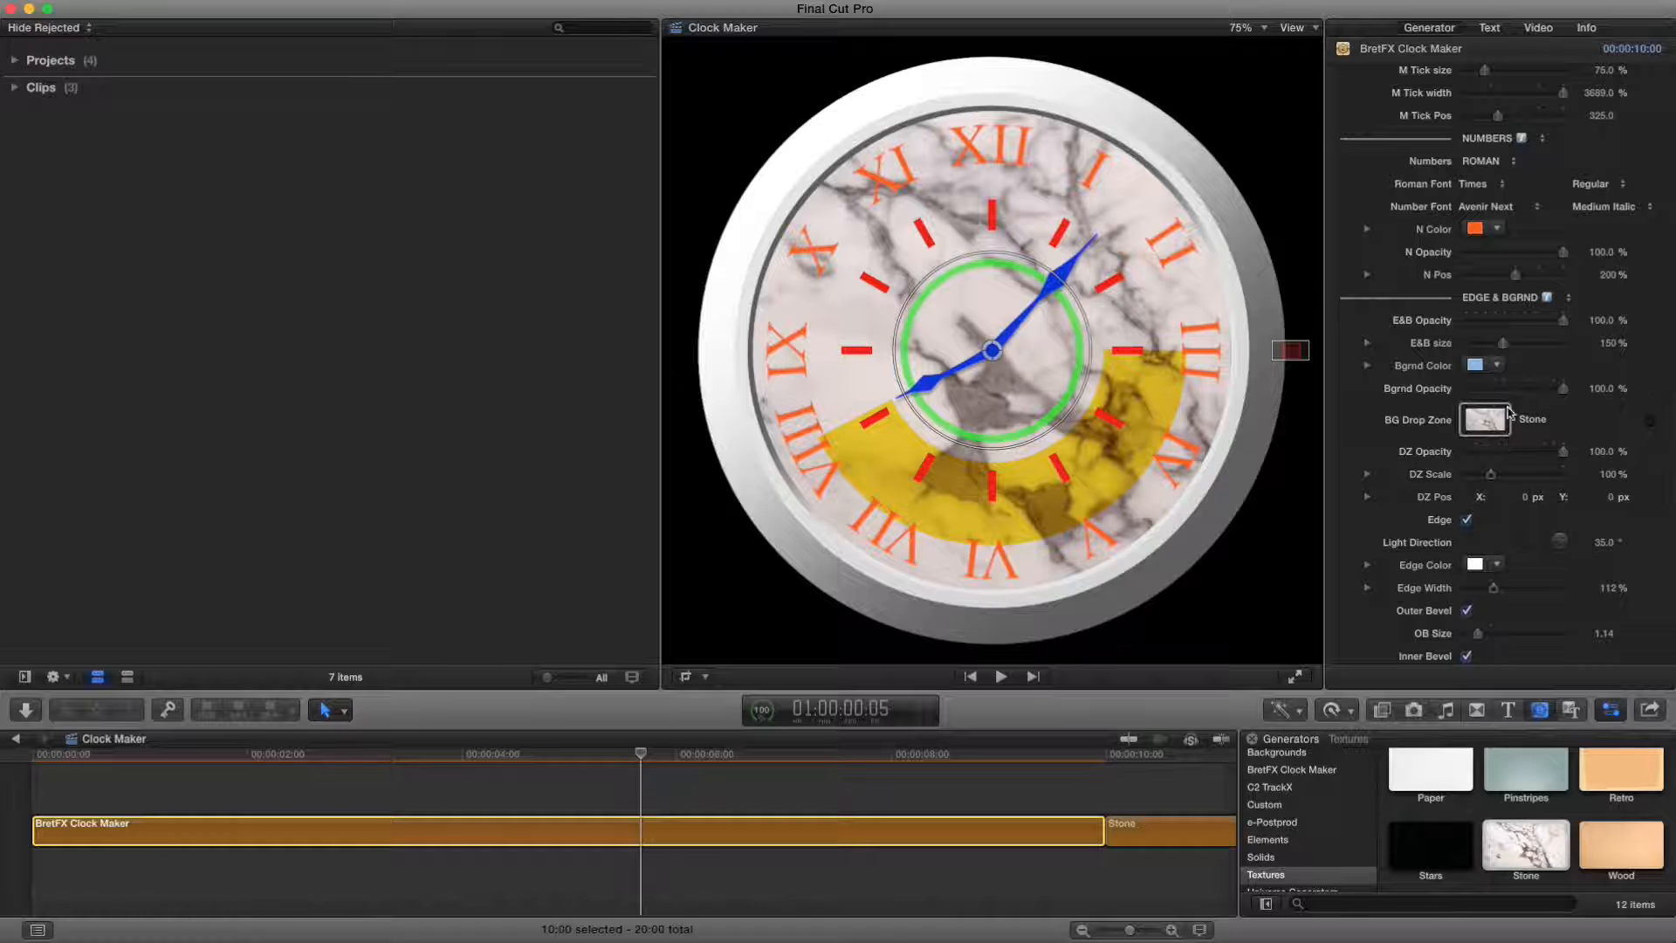
drag(1562, 389, 1445, 395)
mouse_move(1563, 452)
mouse_down()
mouse_move(1453, 460)
mouse_move(1588, 460)
mouse_up()
Step: Place the Coffee Refill clip beneath the clock at the start of the timeline and move the playhead to 6:27
click(15, 88)
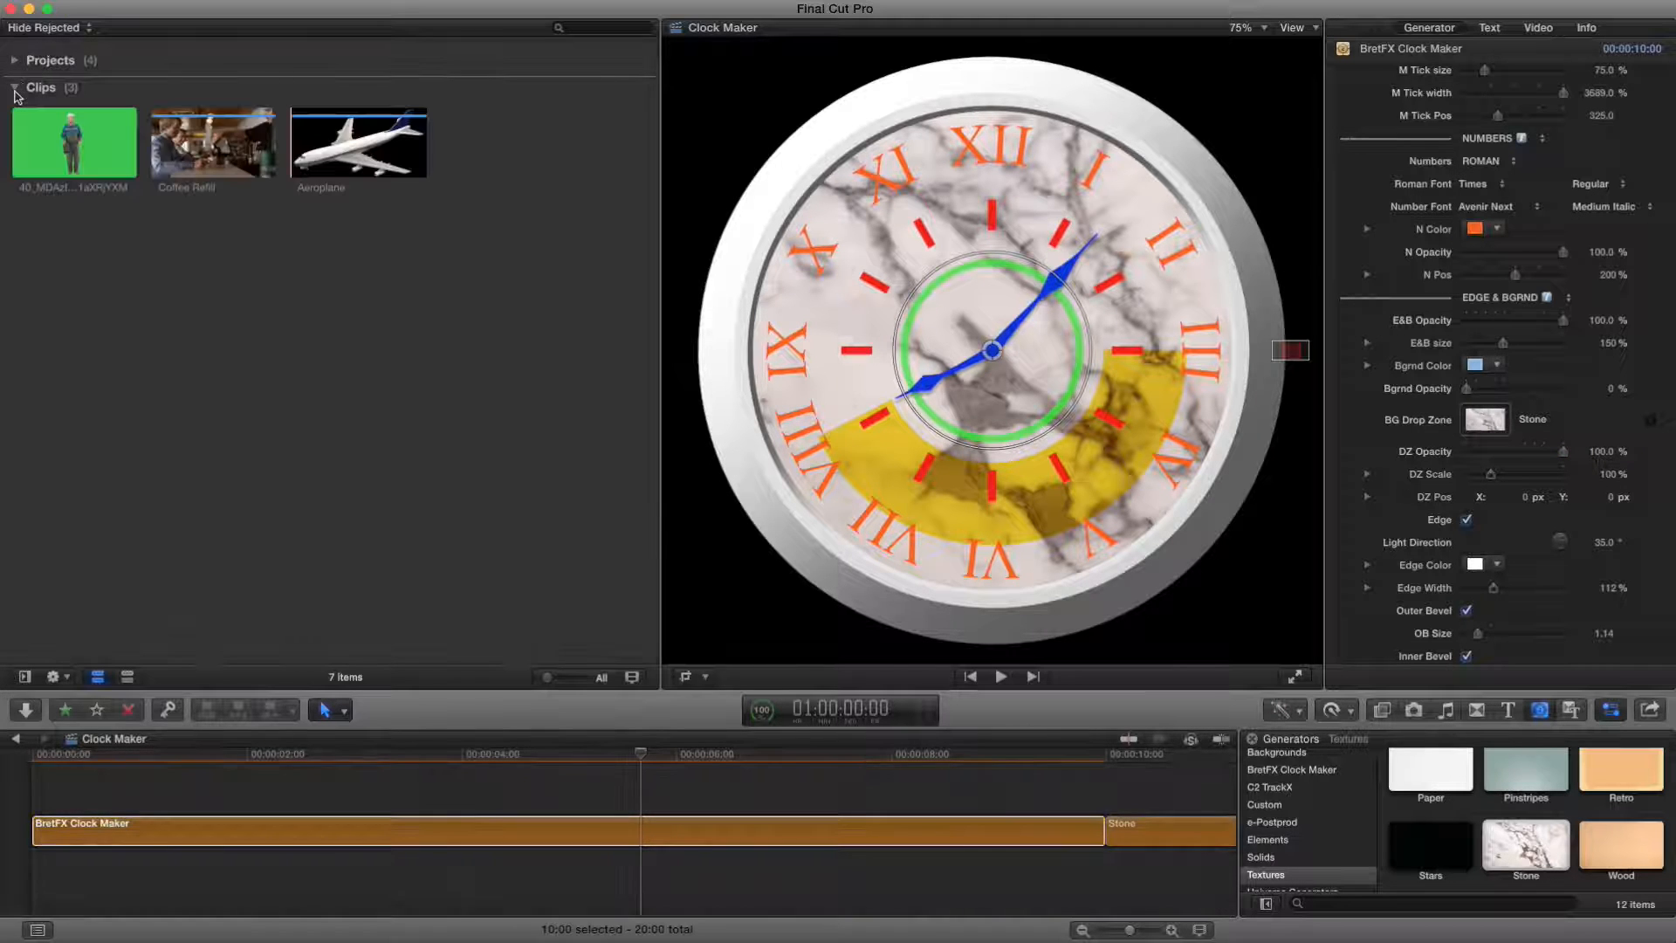
drag(197, 155, 23, 882)
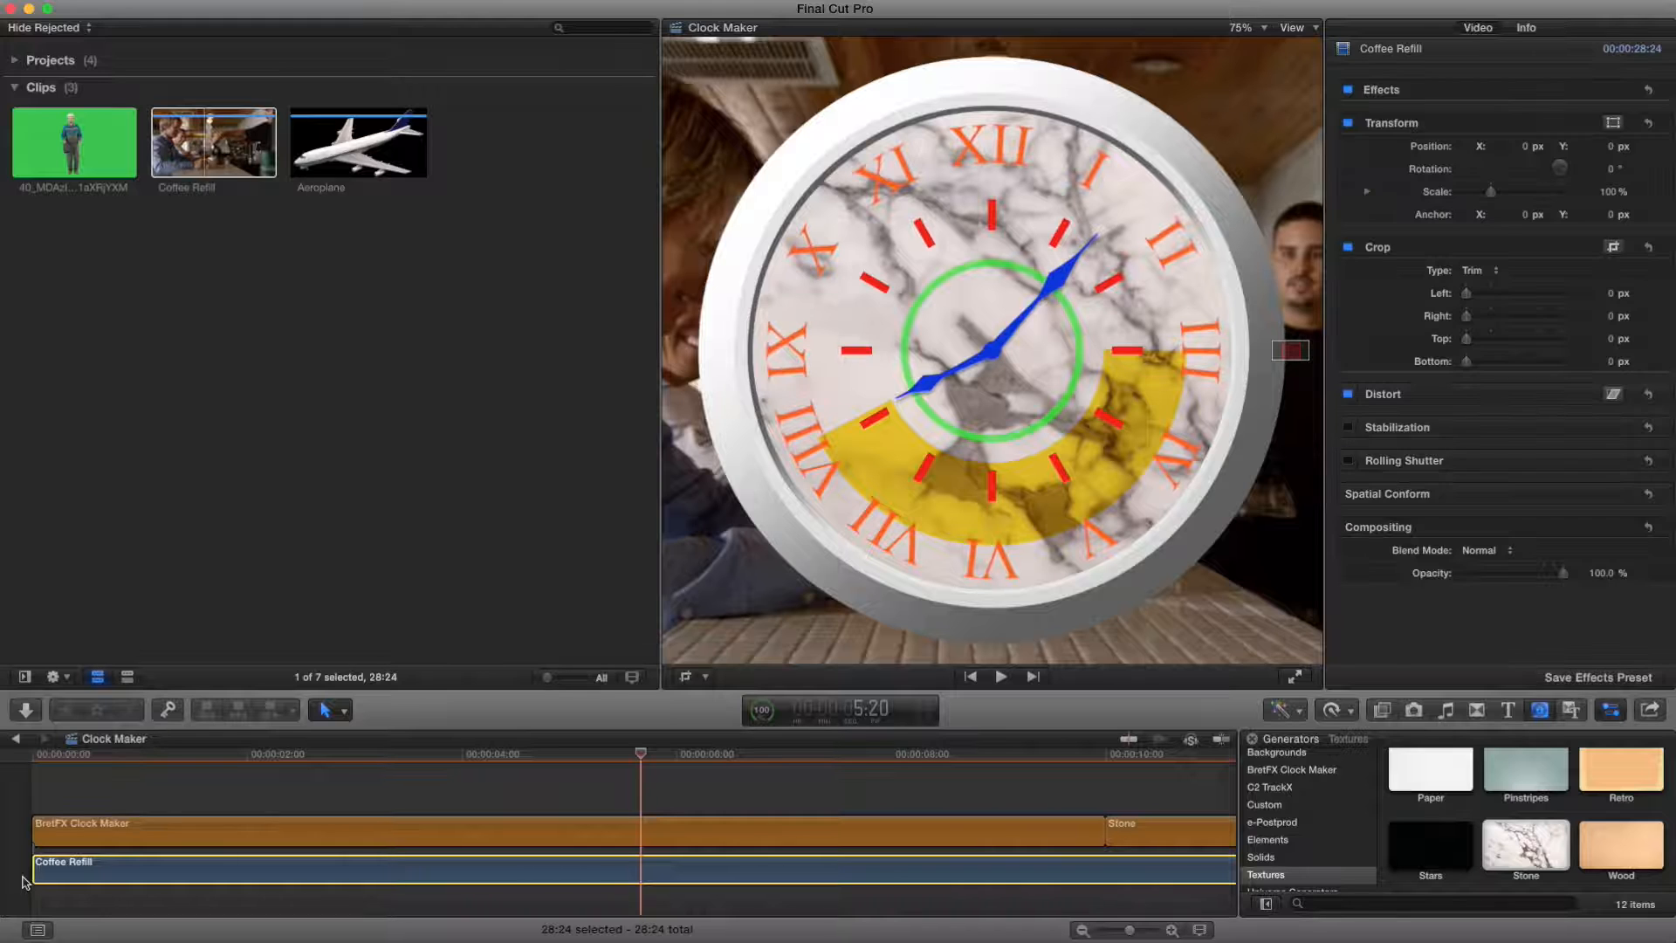
drag(644, 760, 776, 759)
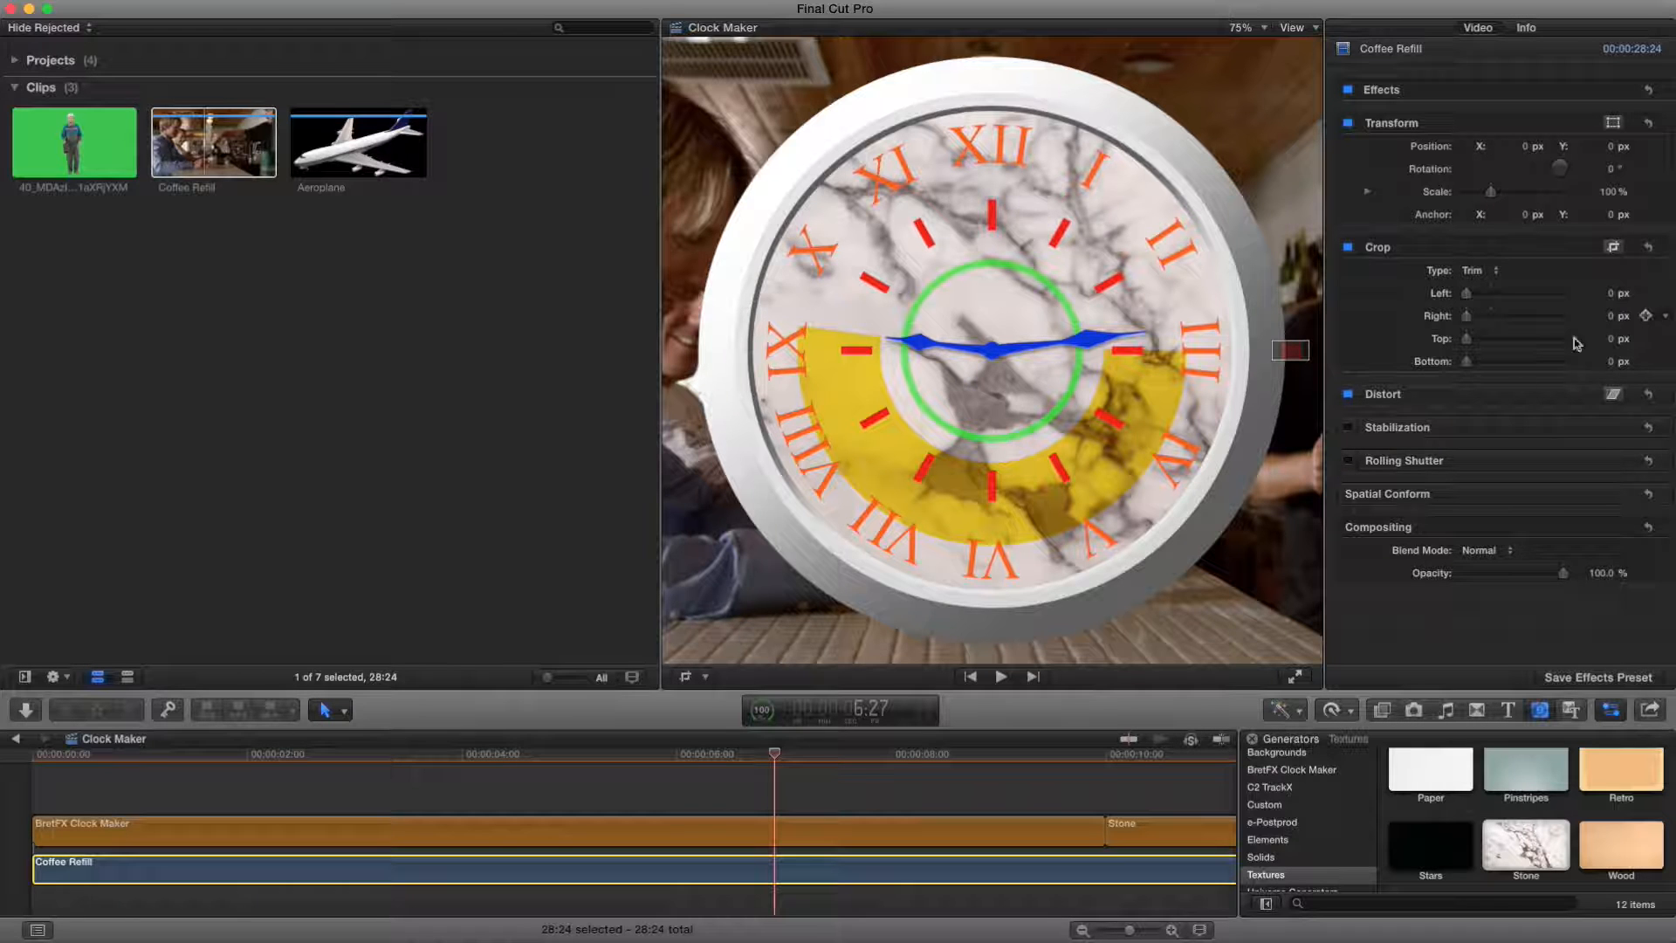
Step: Lower the BretFX Clock Maker's drop zone opacity to 0%, restore it to 100%, and raise the background opacity to 100%
click(862, 830)
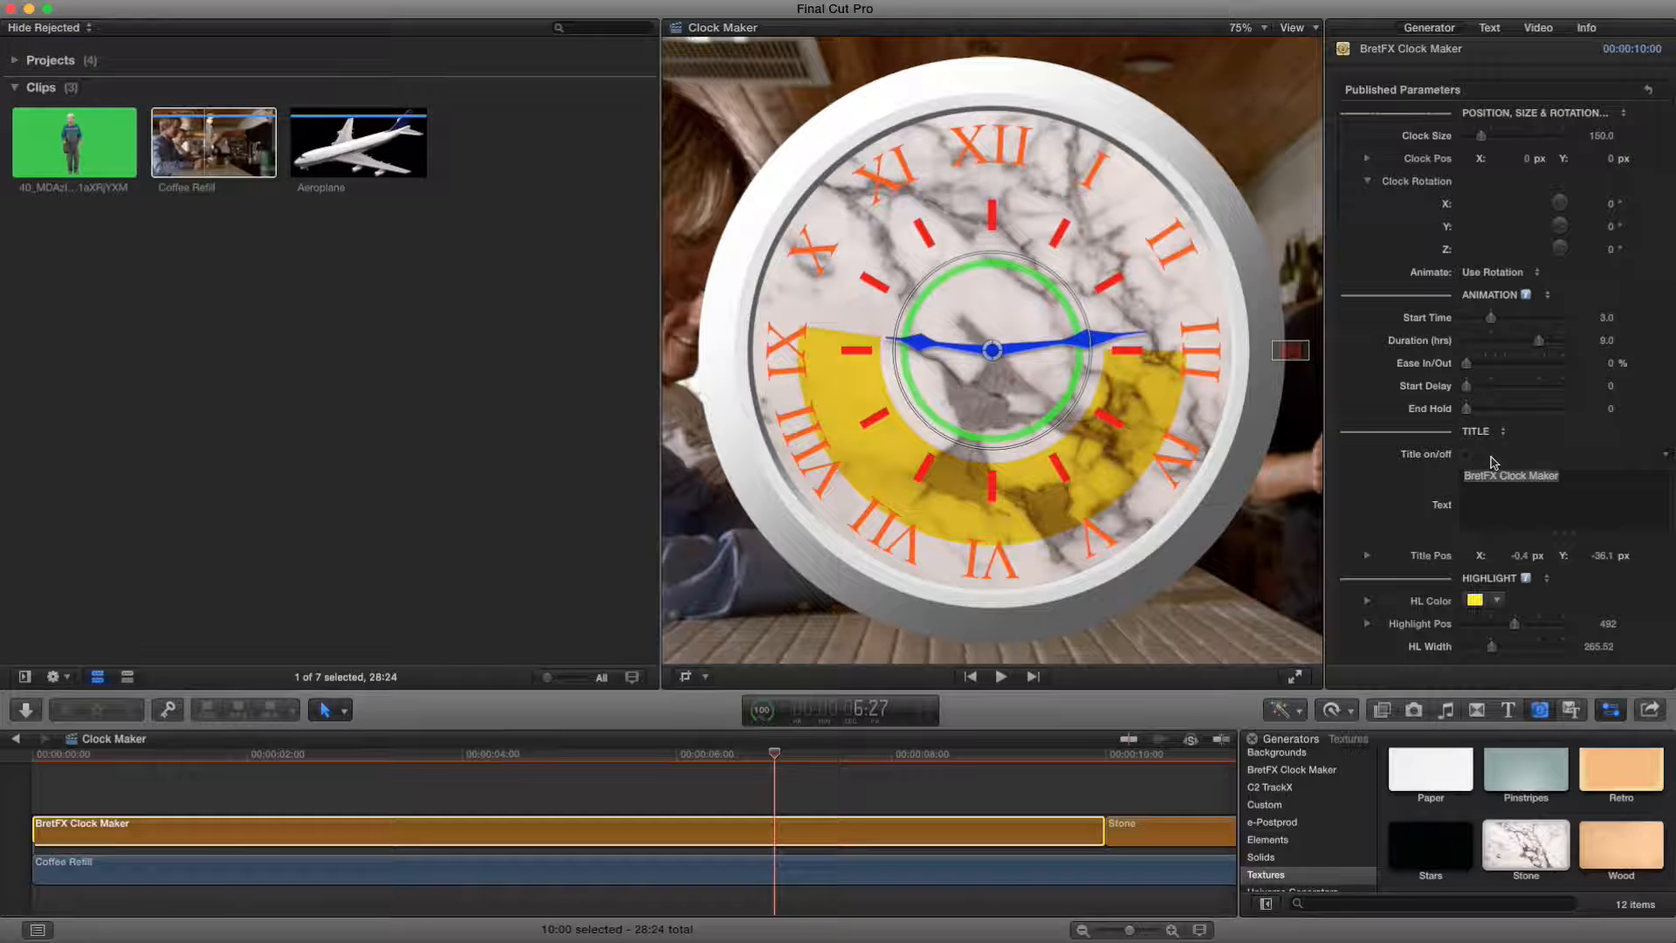
scroll(1484, 467, down, 10)
scroll(1391, 494, down, 15)
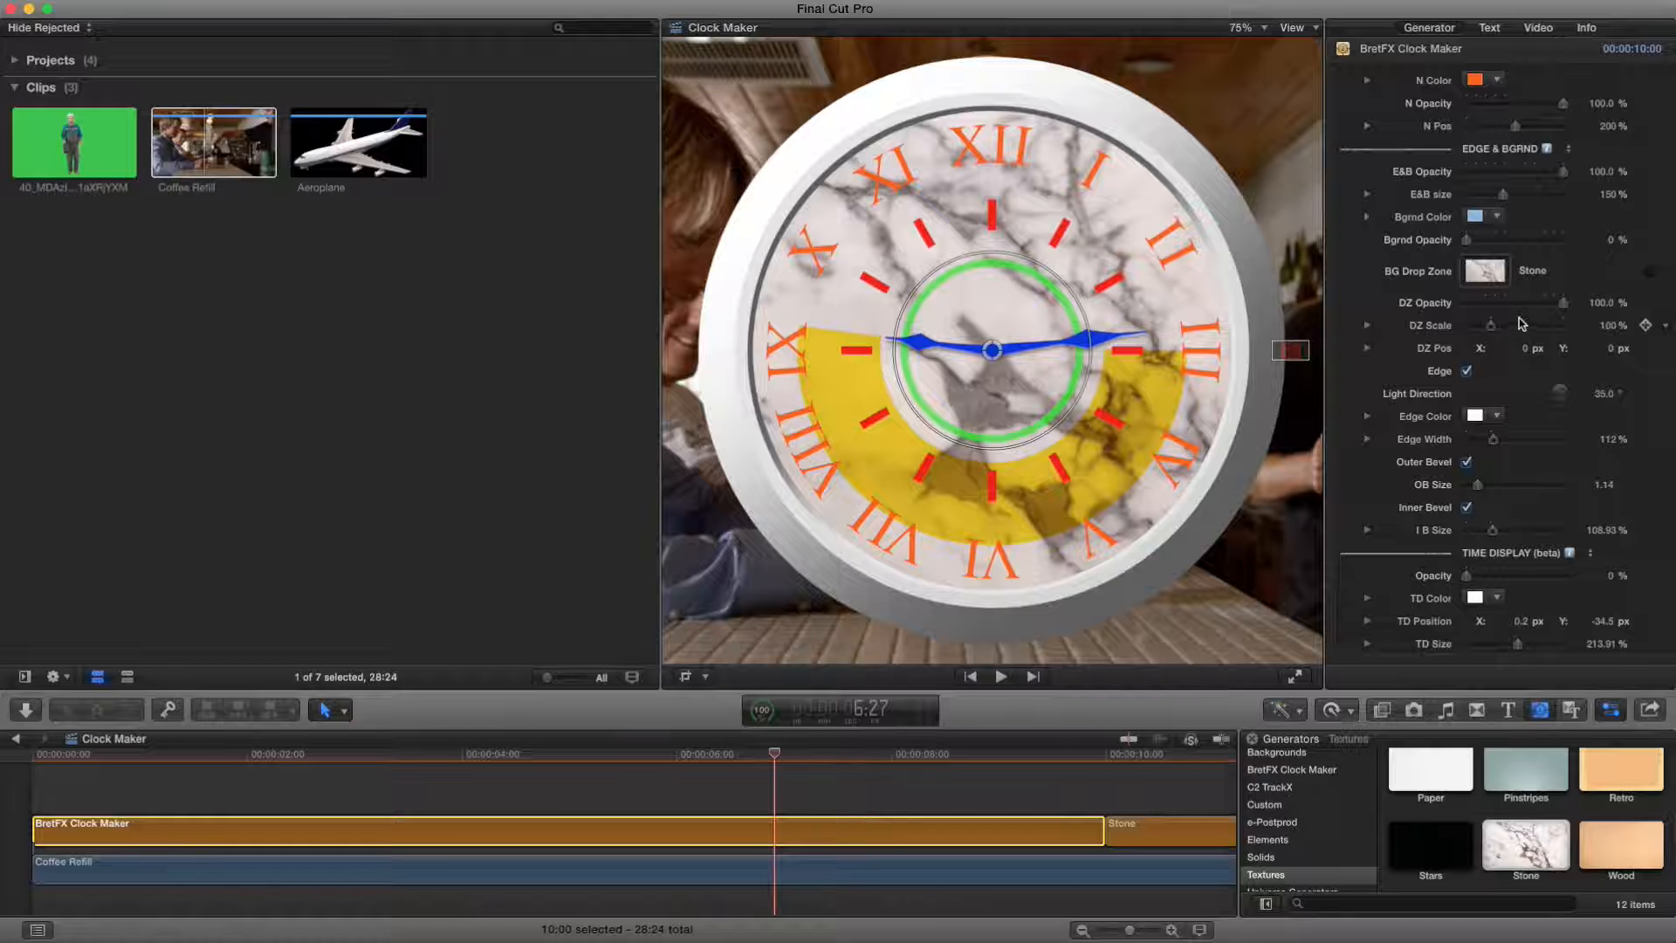
click(1565, 303)
drag(1564, 303, 1400, 312)
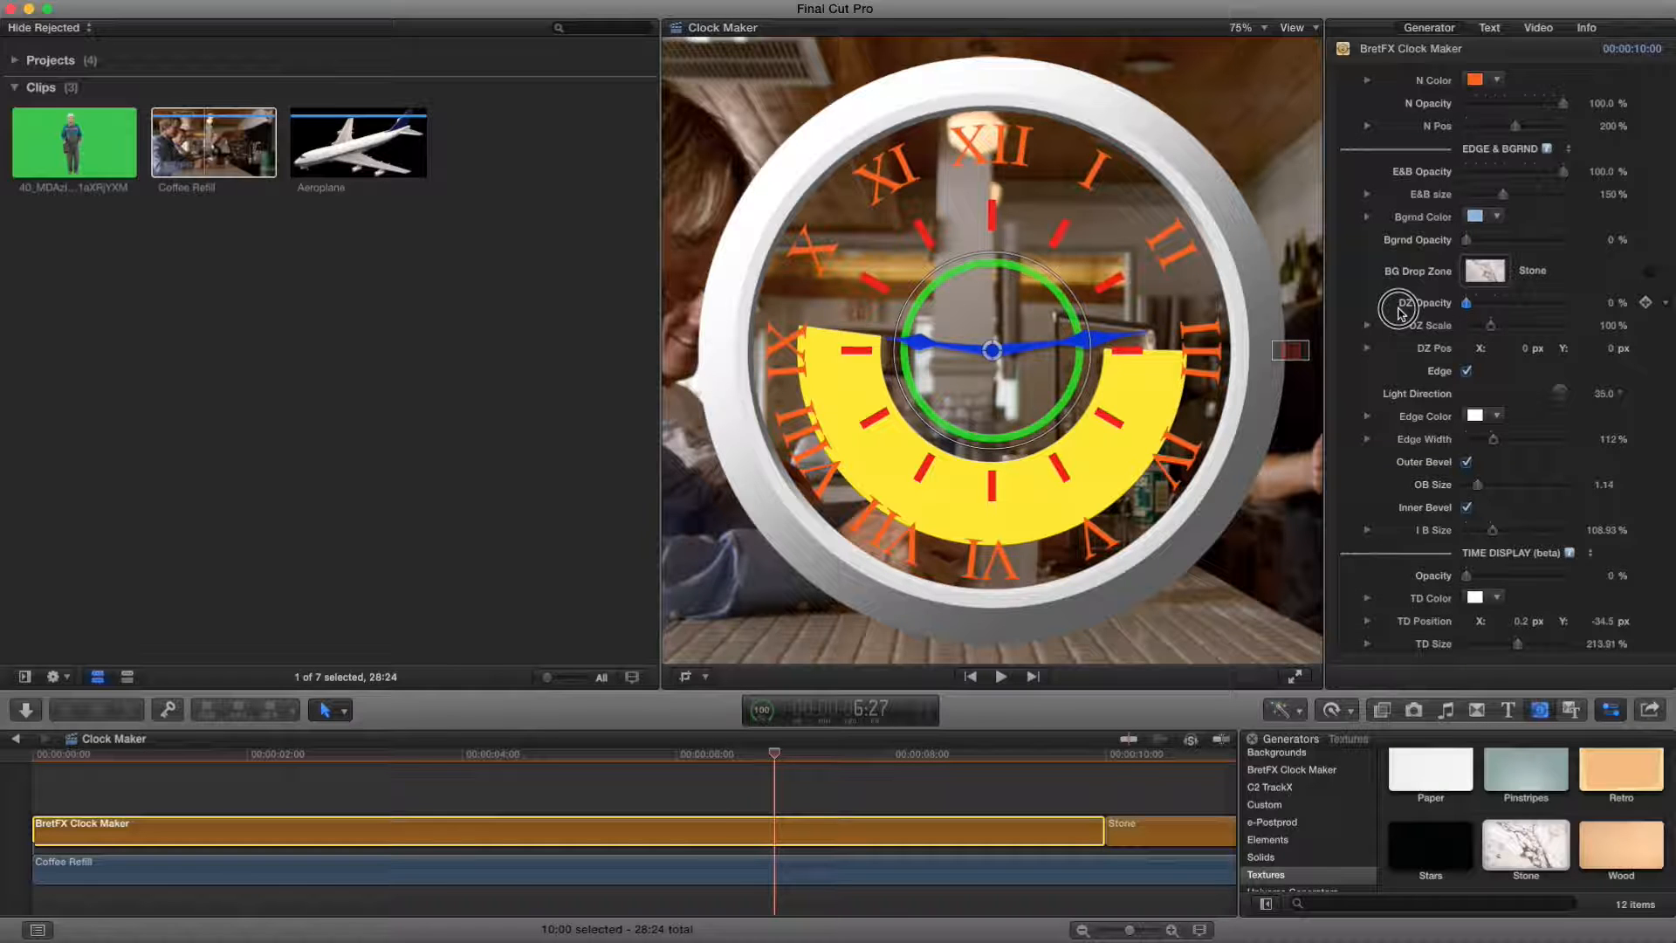
drag(1400, 312, 1616, 316)
drag(1467, 240, 1580, 241)
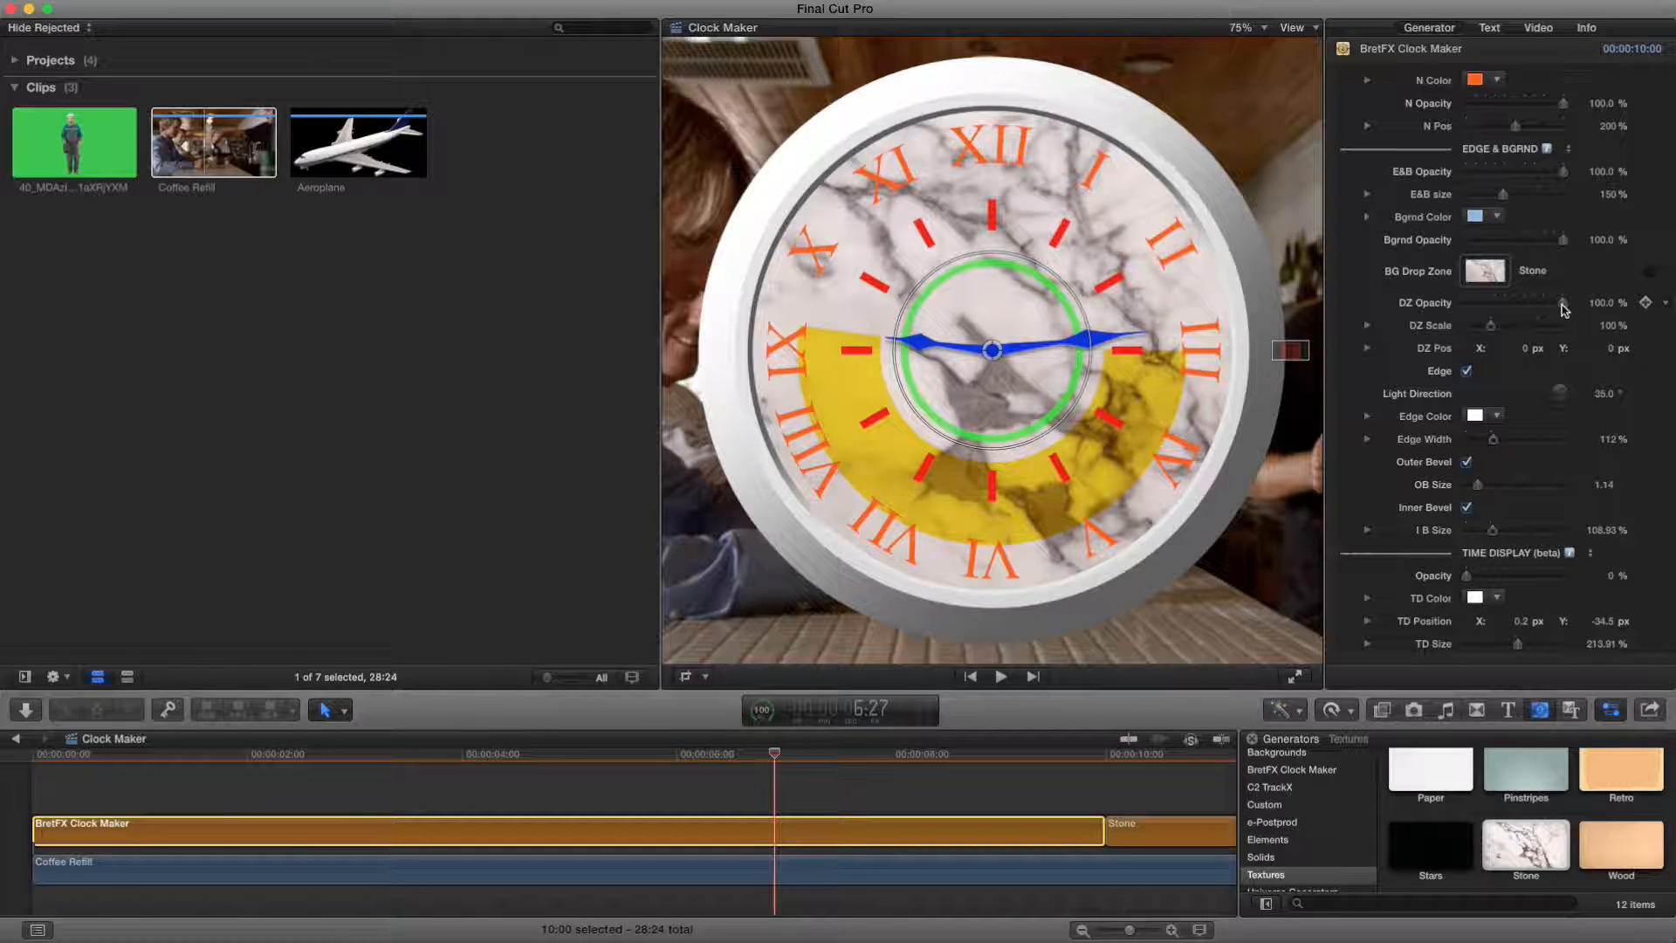
Step: With the background fully opaque, drop the drop zone opacity to 0% and return it to 100%
drag(1564, 305, 1433, 310)
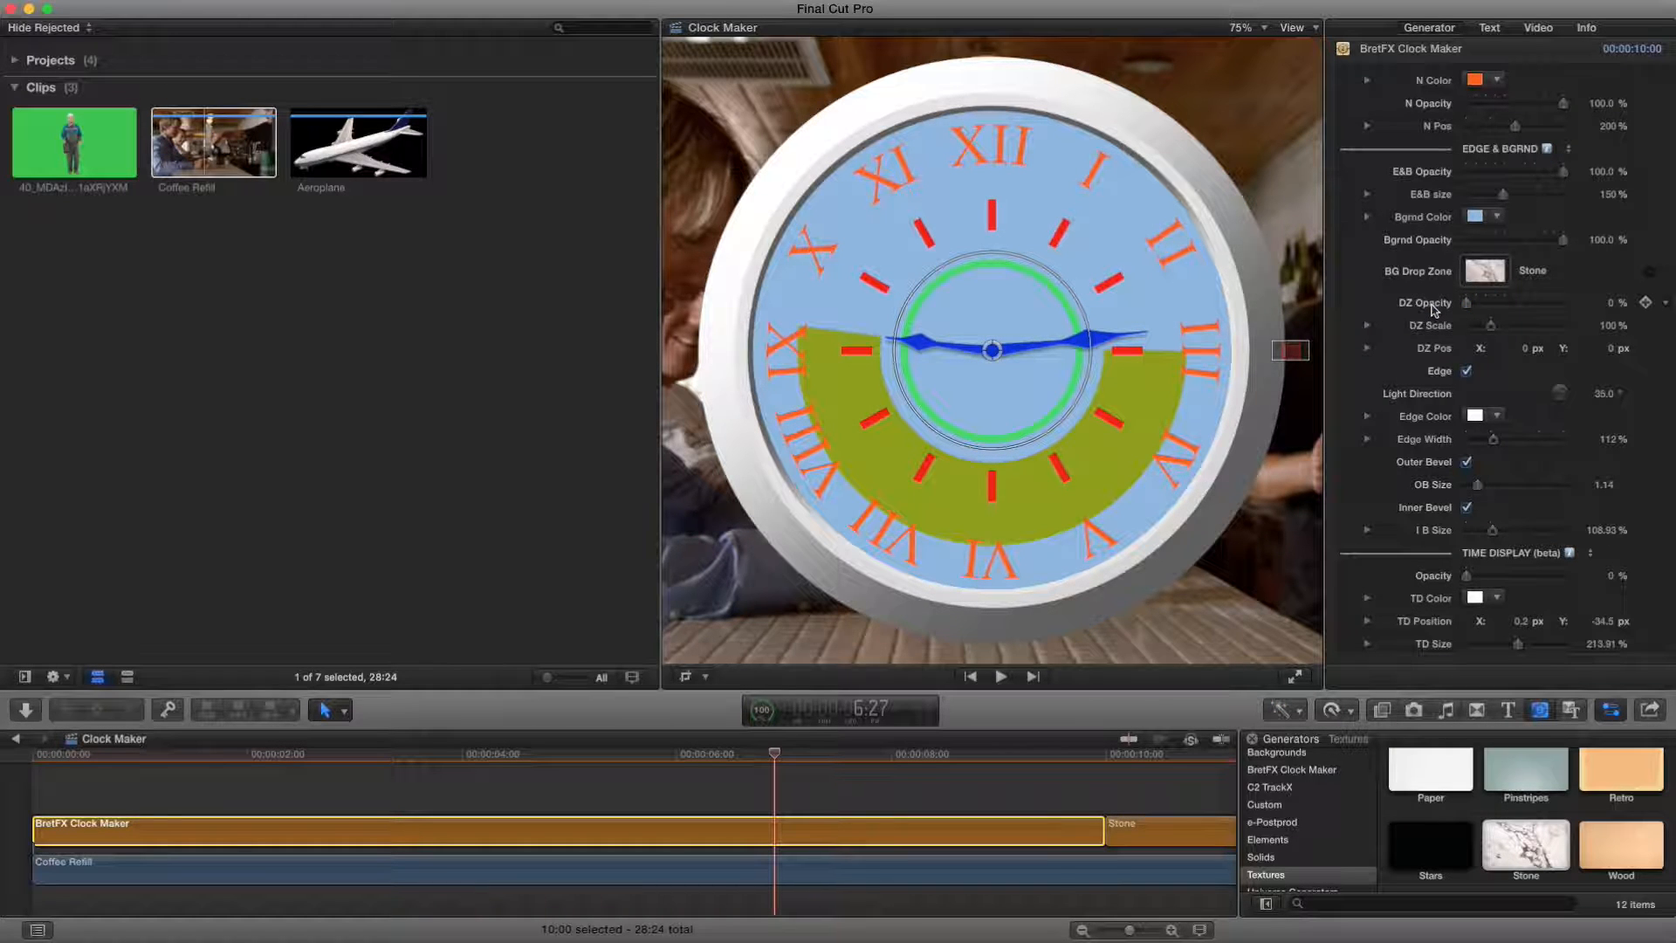
drag(1562, 239, 1595, 249)
drag(1468, 304, 1584, 308)
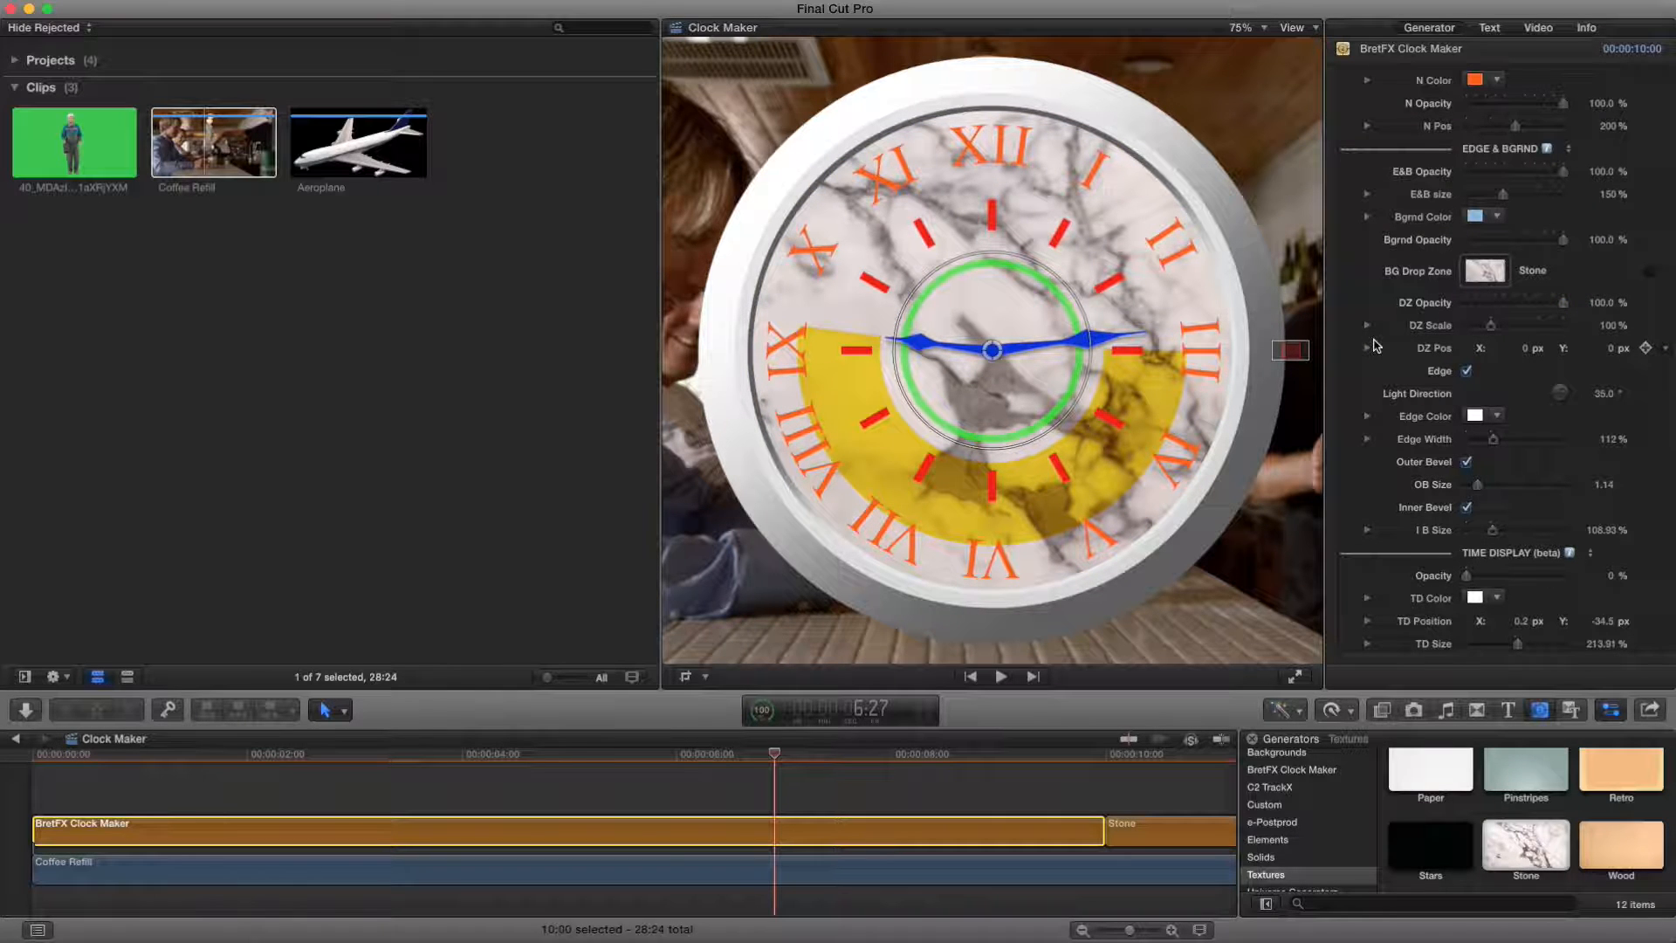
Step: Change the color of the clock's Roman numerals to black (000000)
scroll(1373, 346, up, 5)
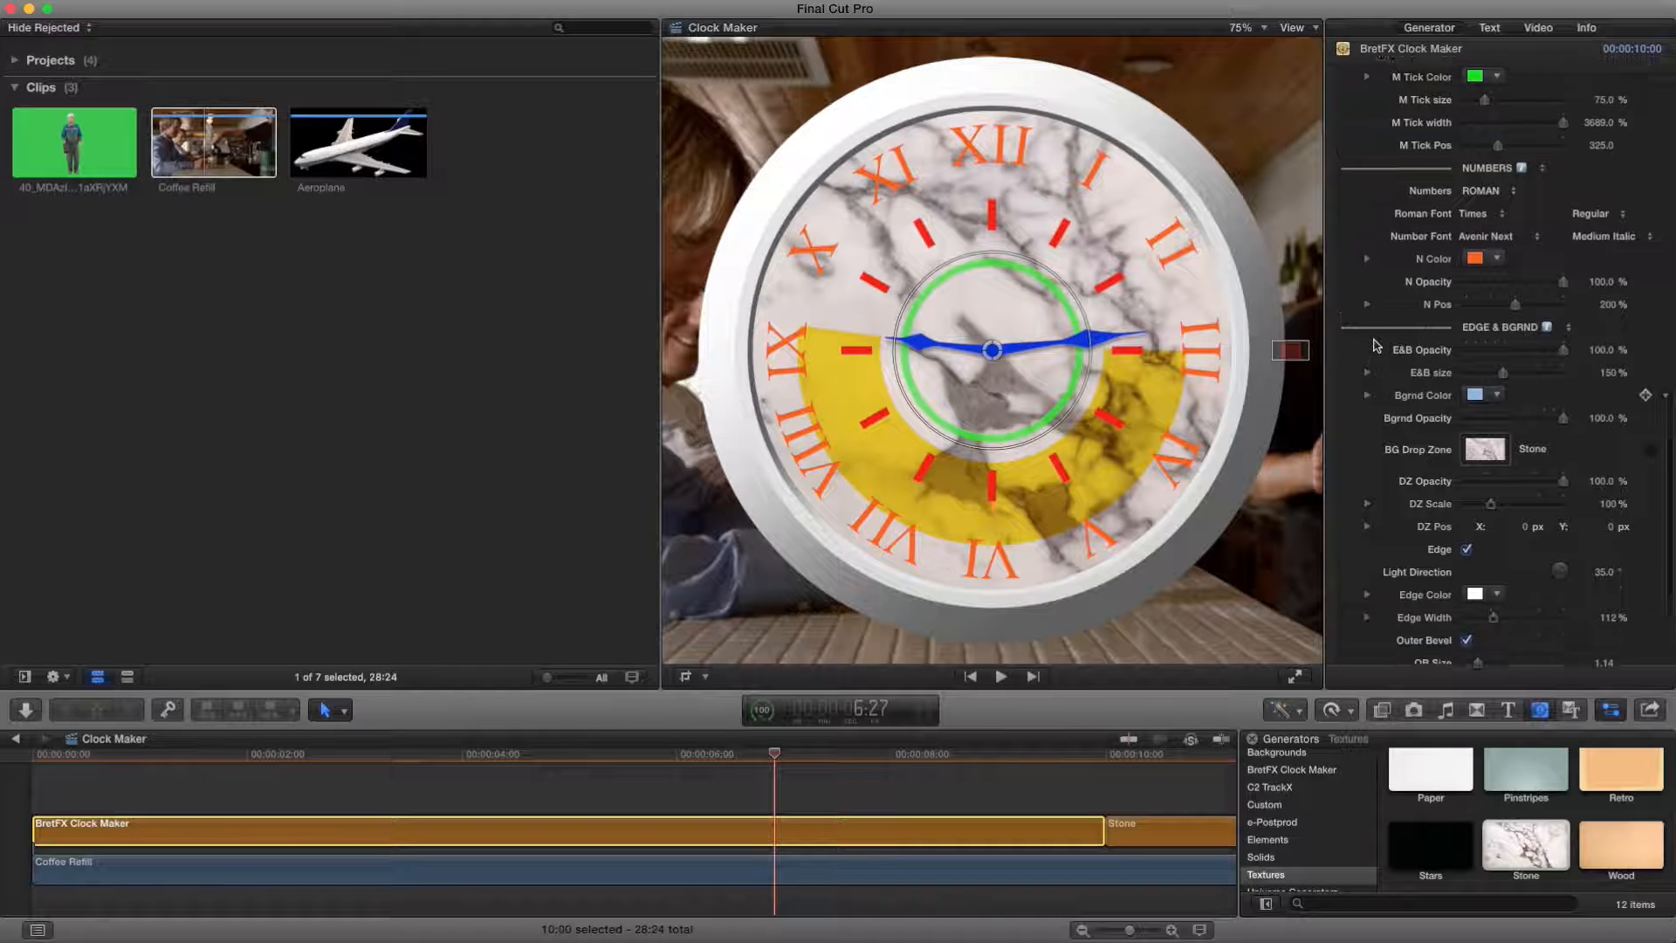
scroll(1376, 345, up, 1)
scroll(1376, 345, up, 2)
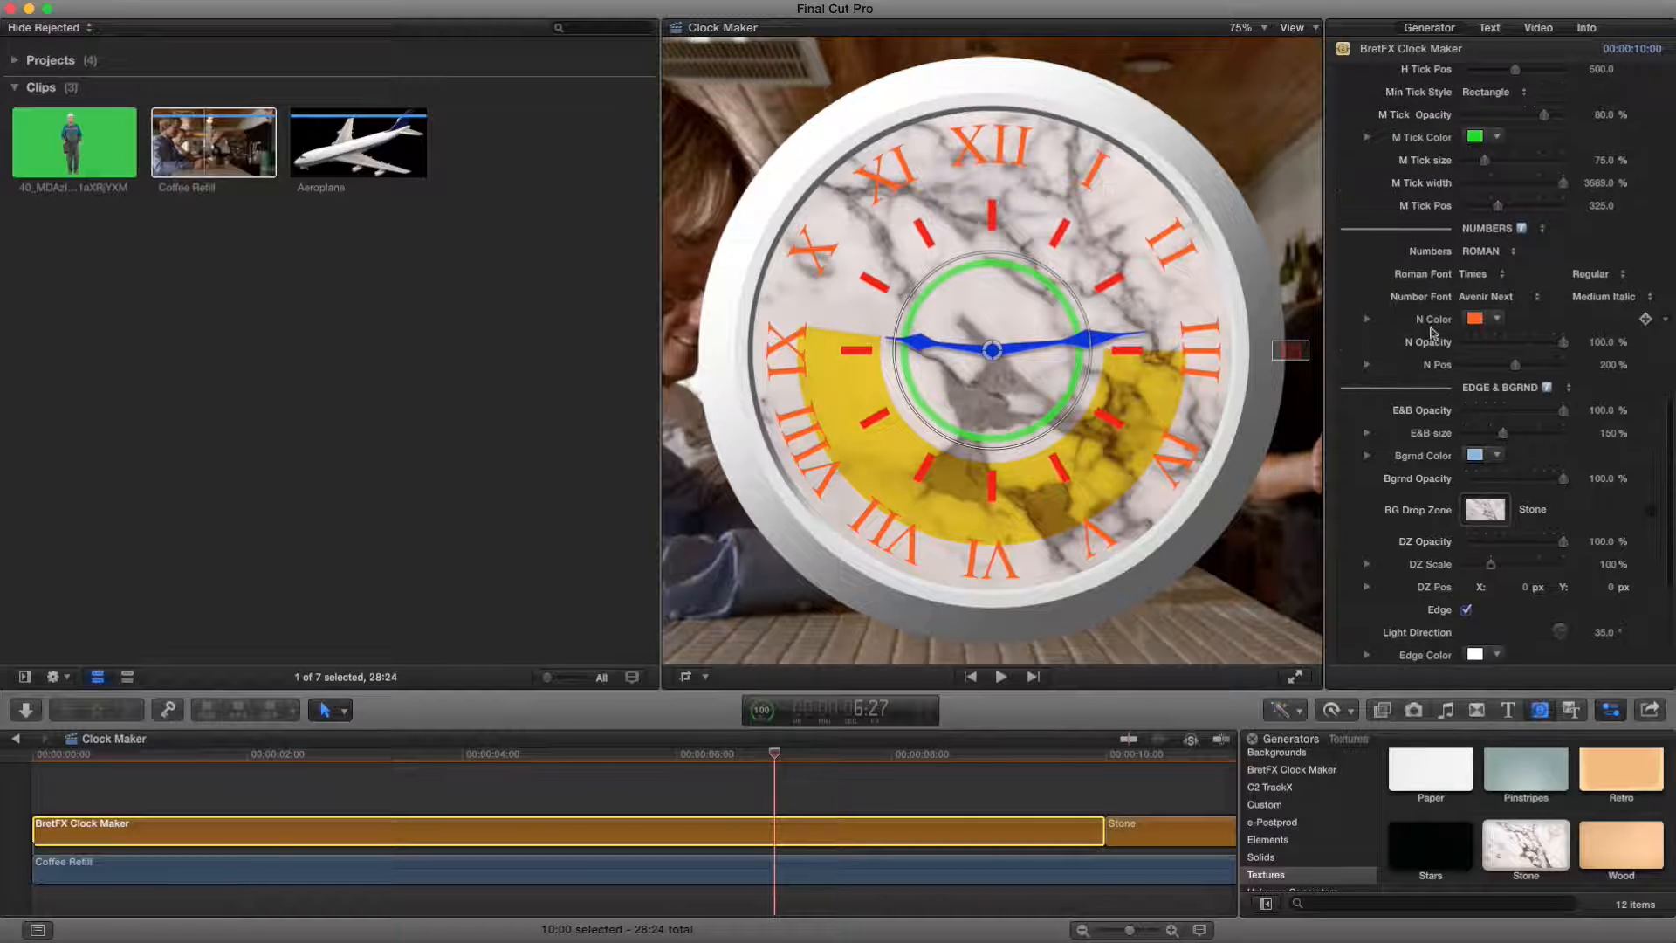
click(1474, 319)
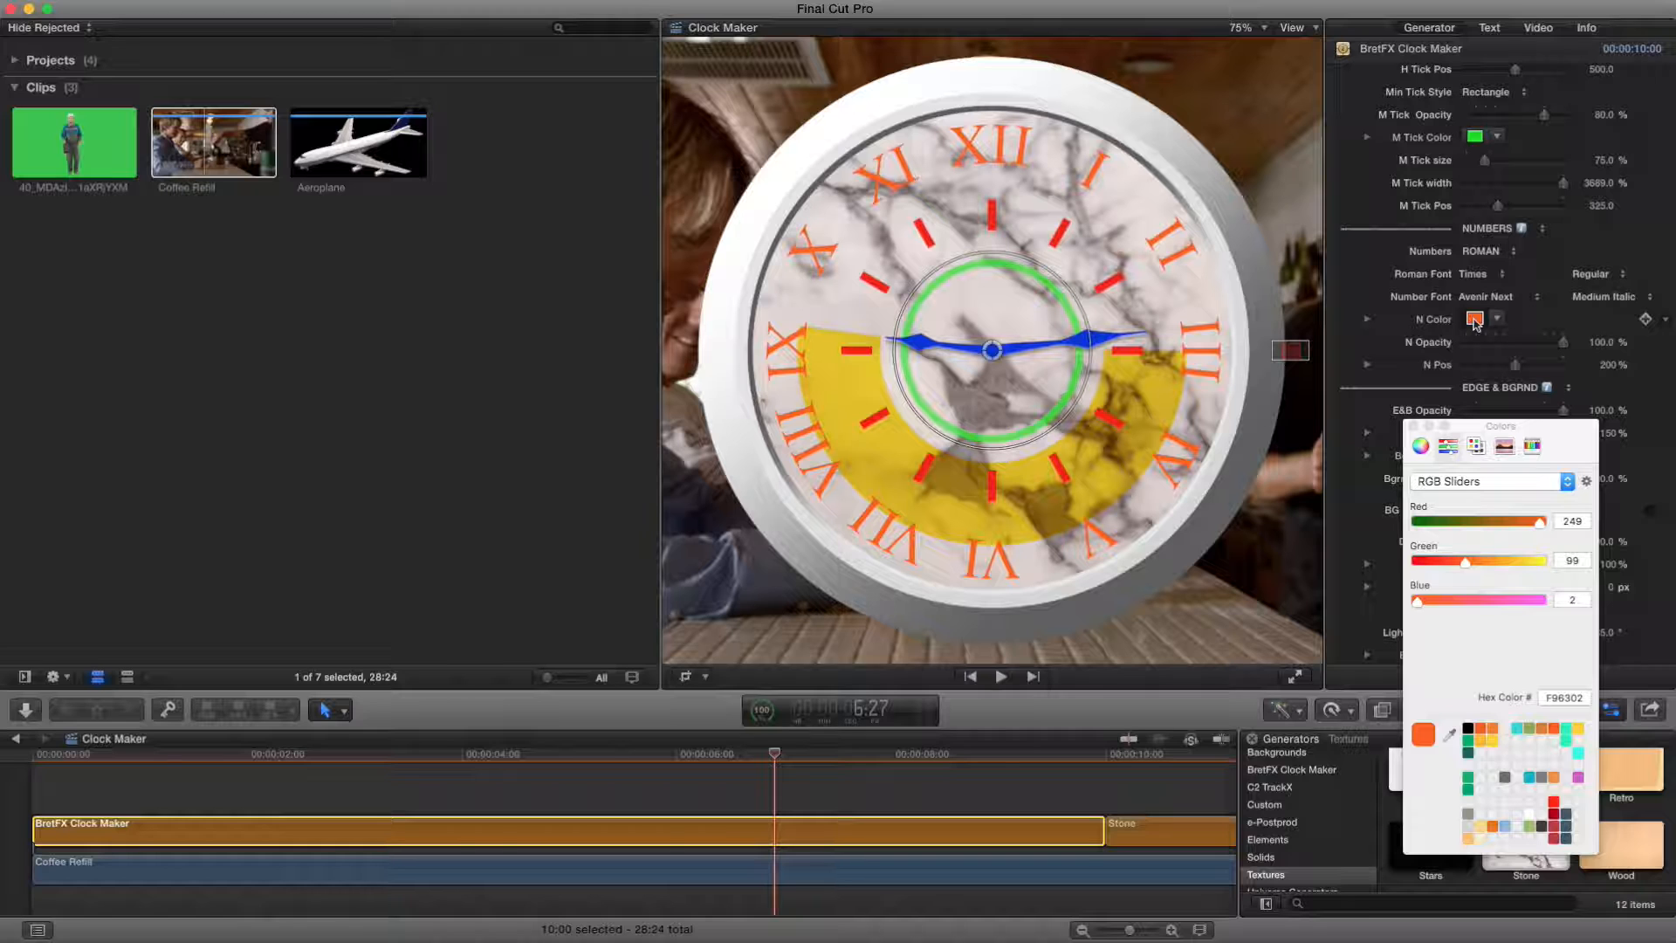
click(1467, 729)
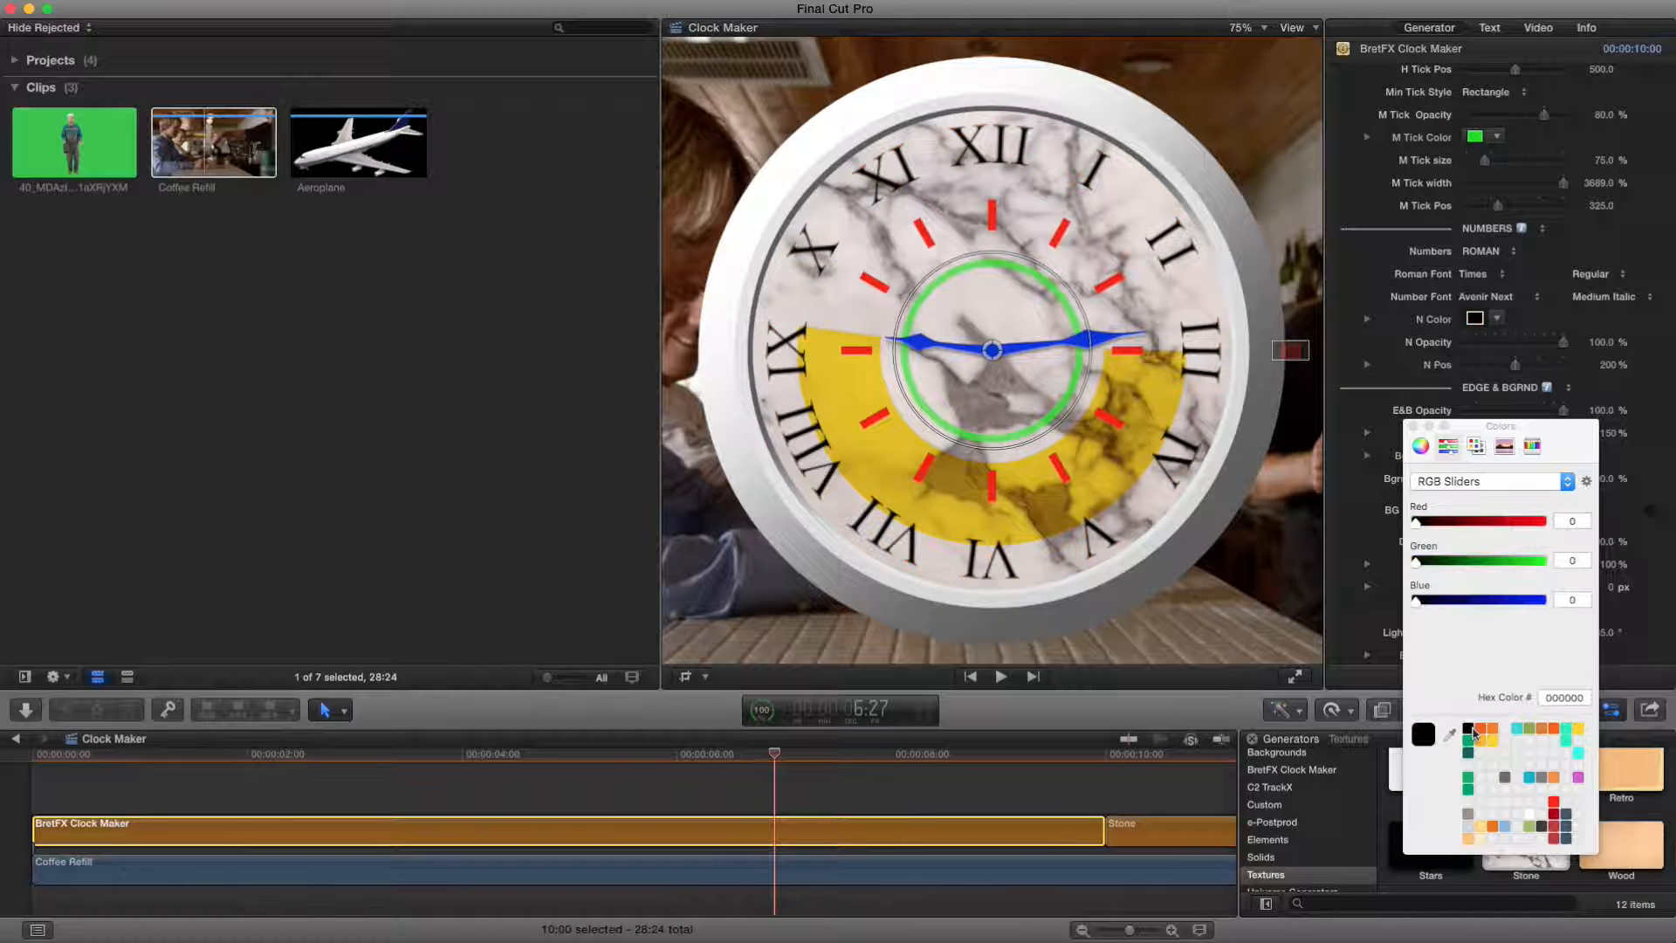
click(1413, 427)
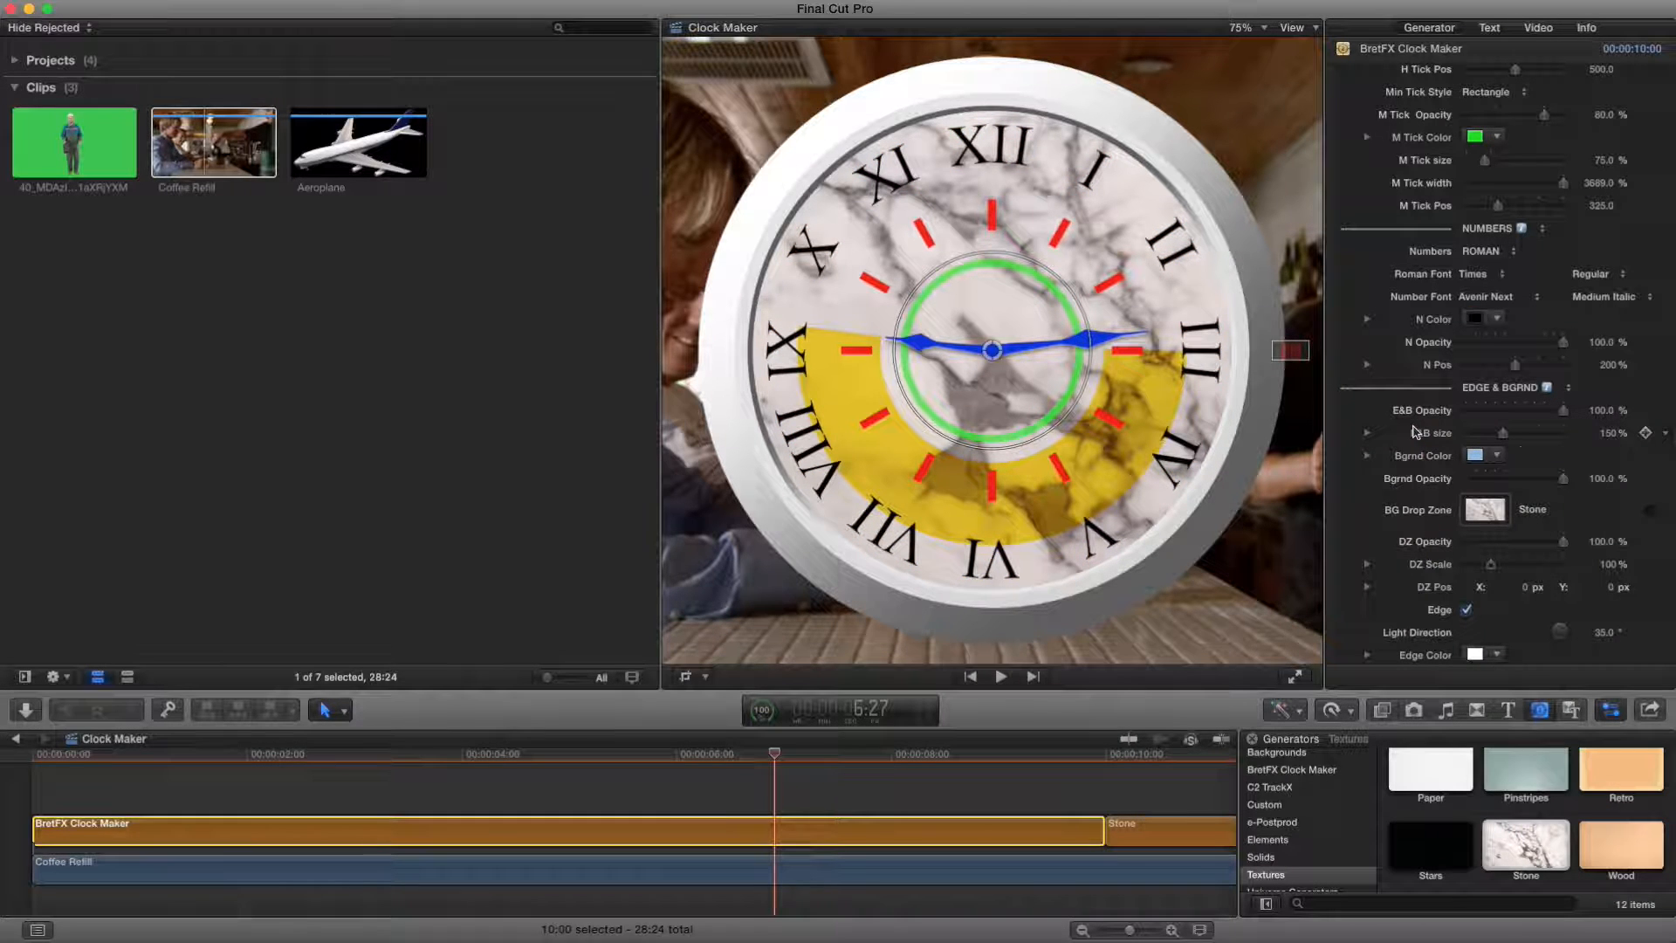
Step: Try dark green 002300 and grey 9E948A for the hour tick marks, and settle on black 000000
scroll(1540, 299, up, 5)
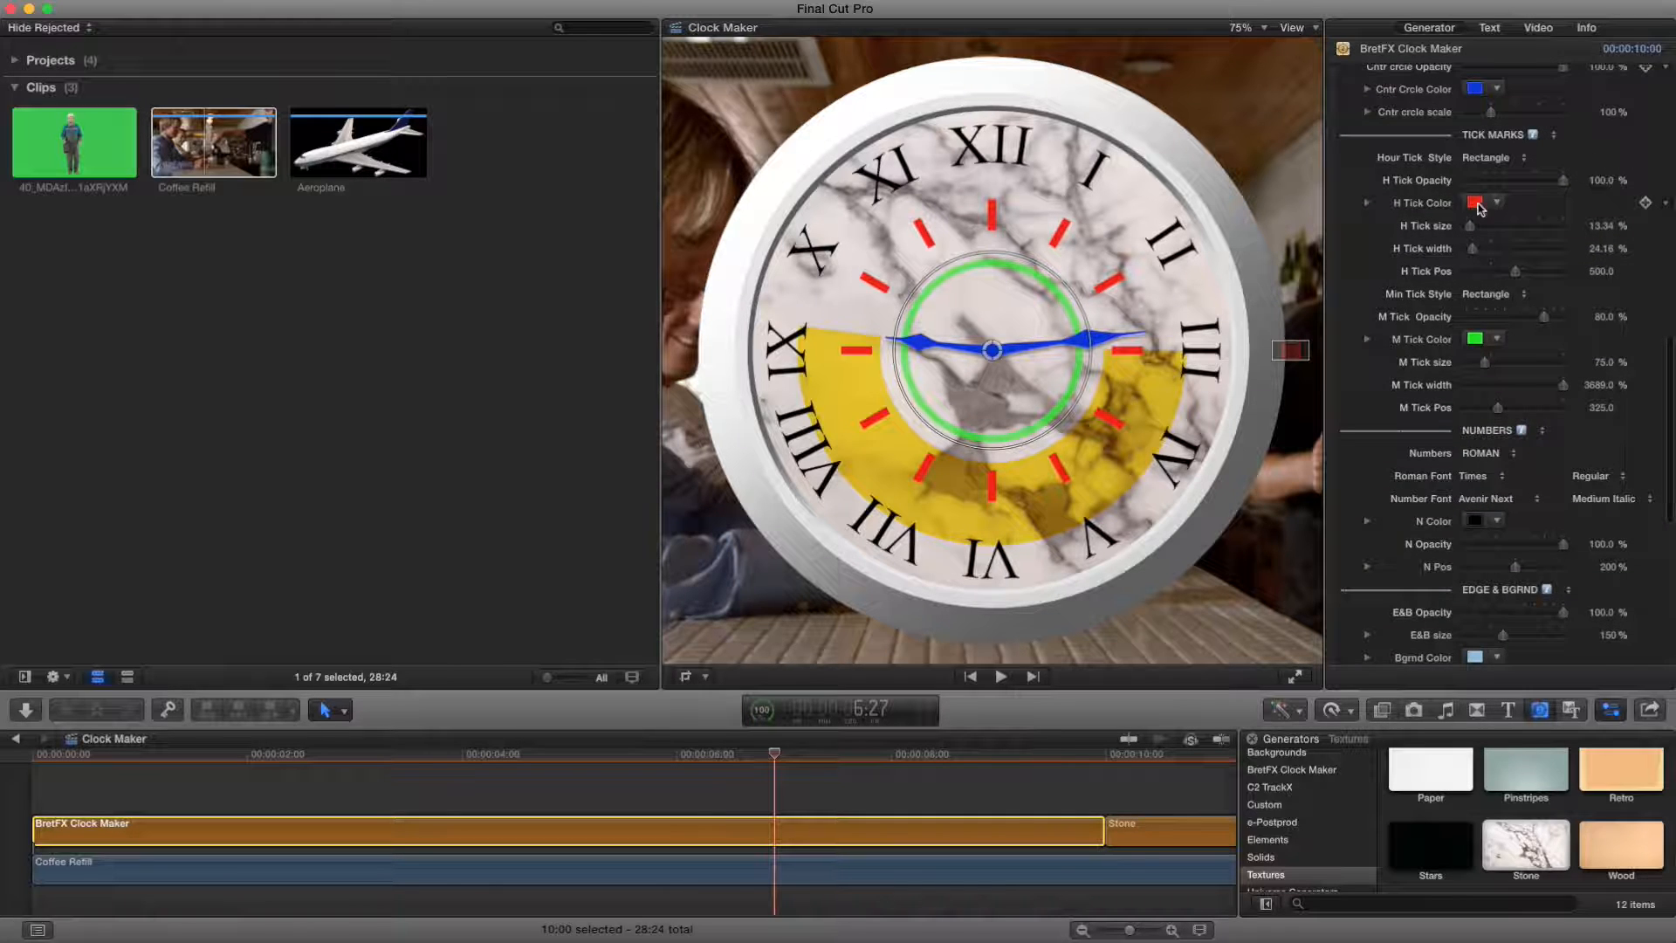
click(1475, 201)
drag(1433, 525, 1403, 524)
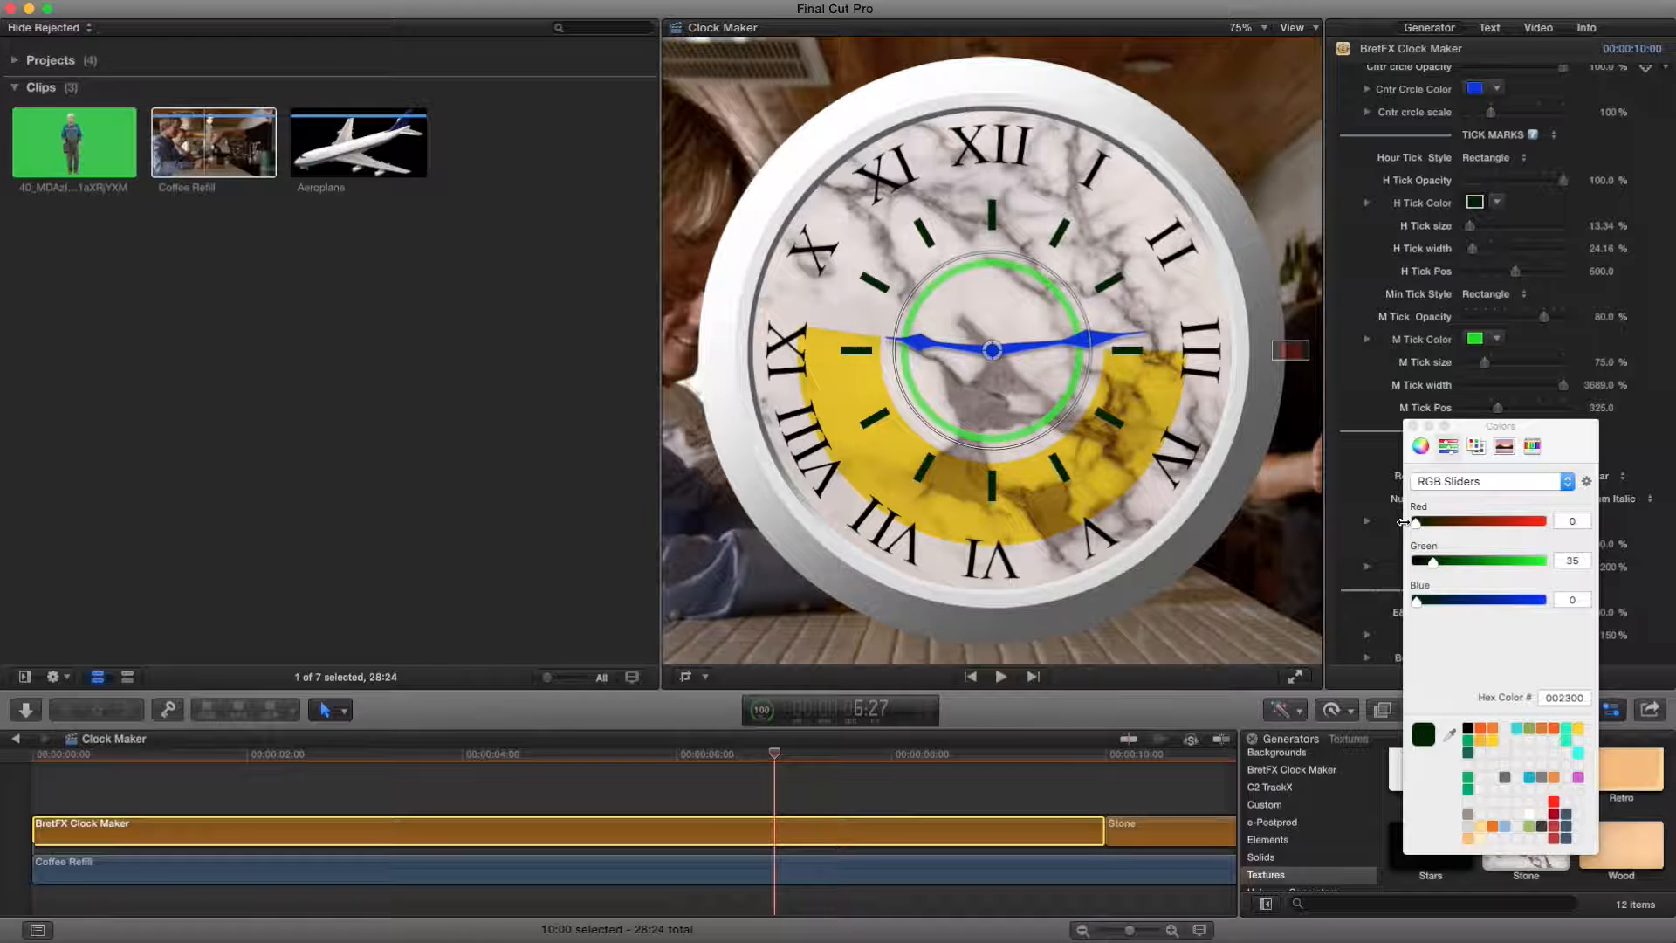
click(1468, 815)
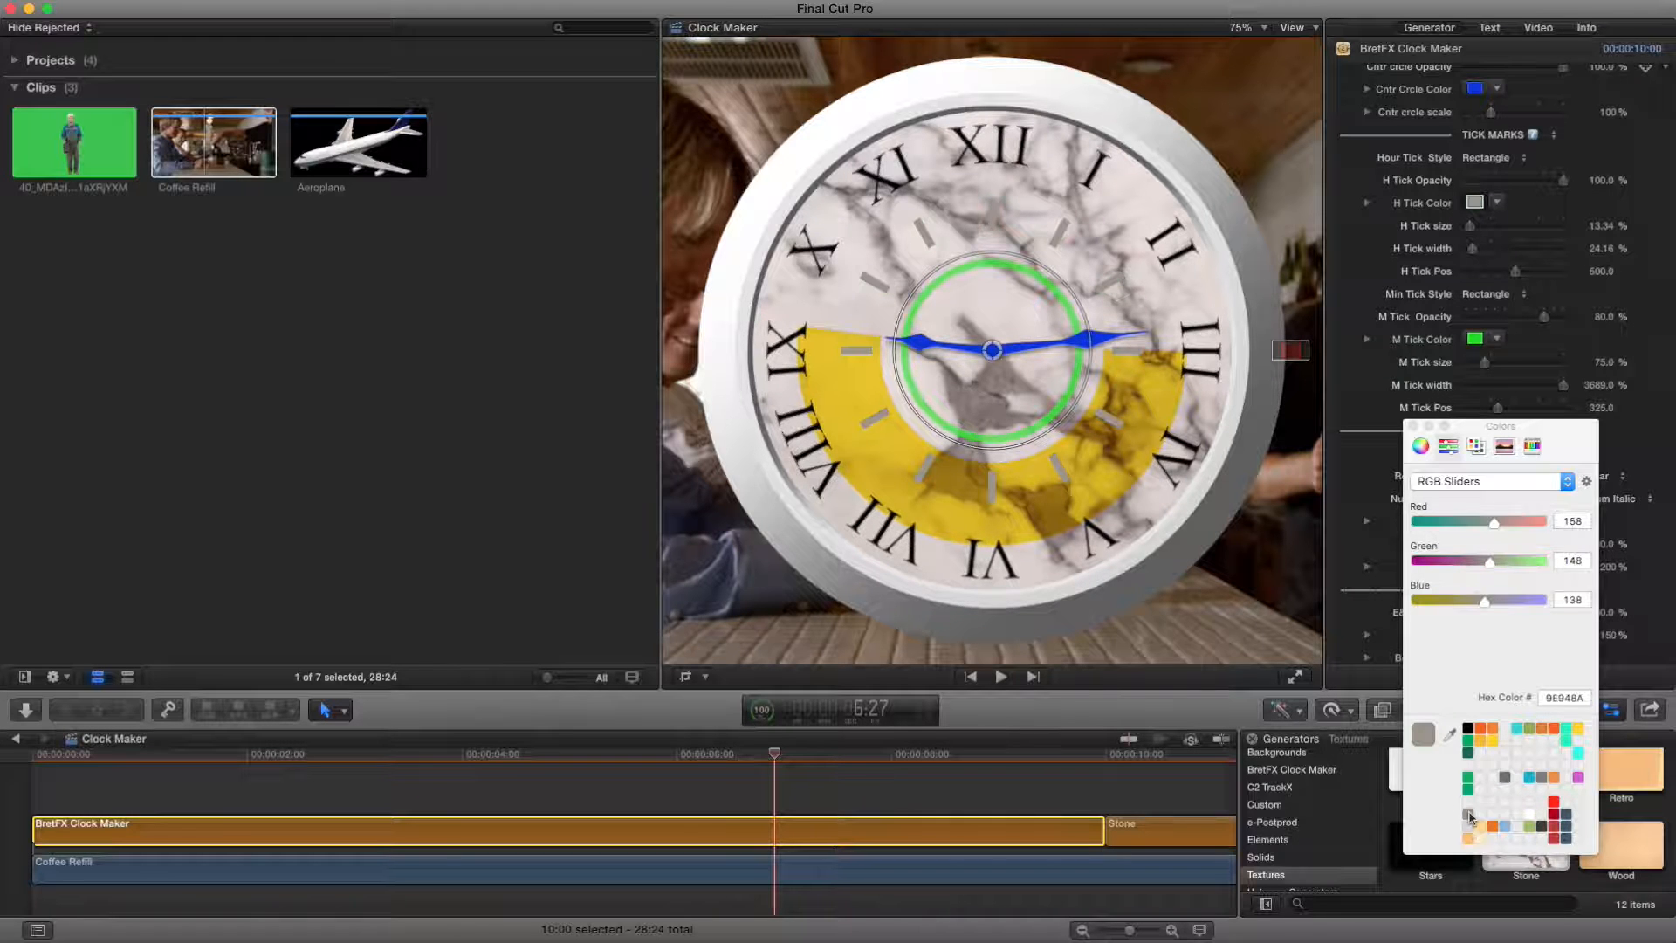
click(1467, 731)
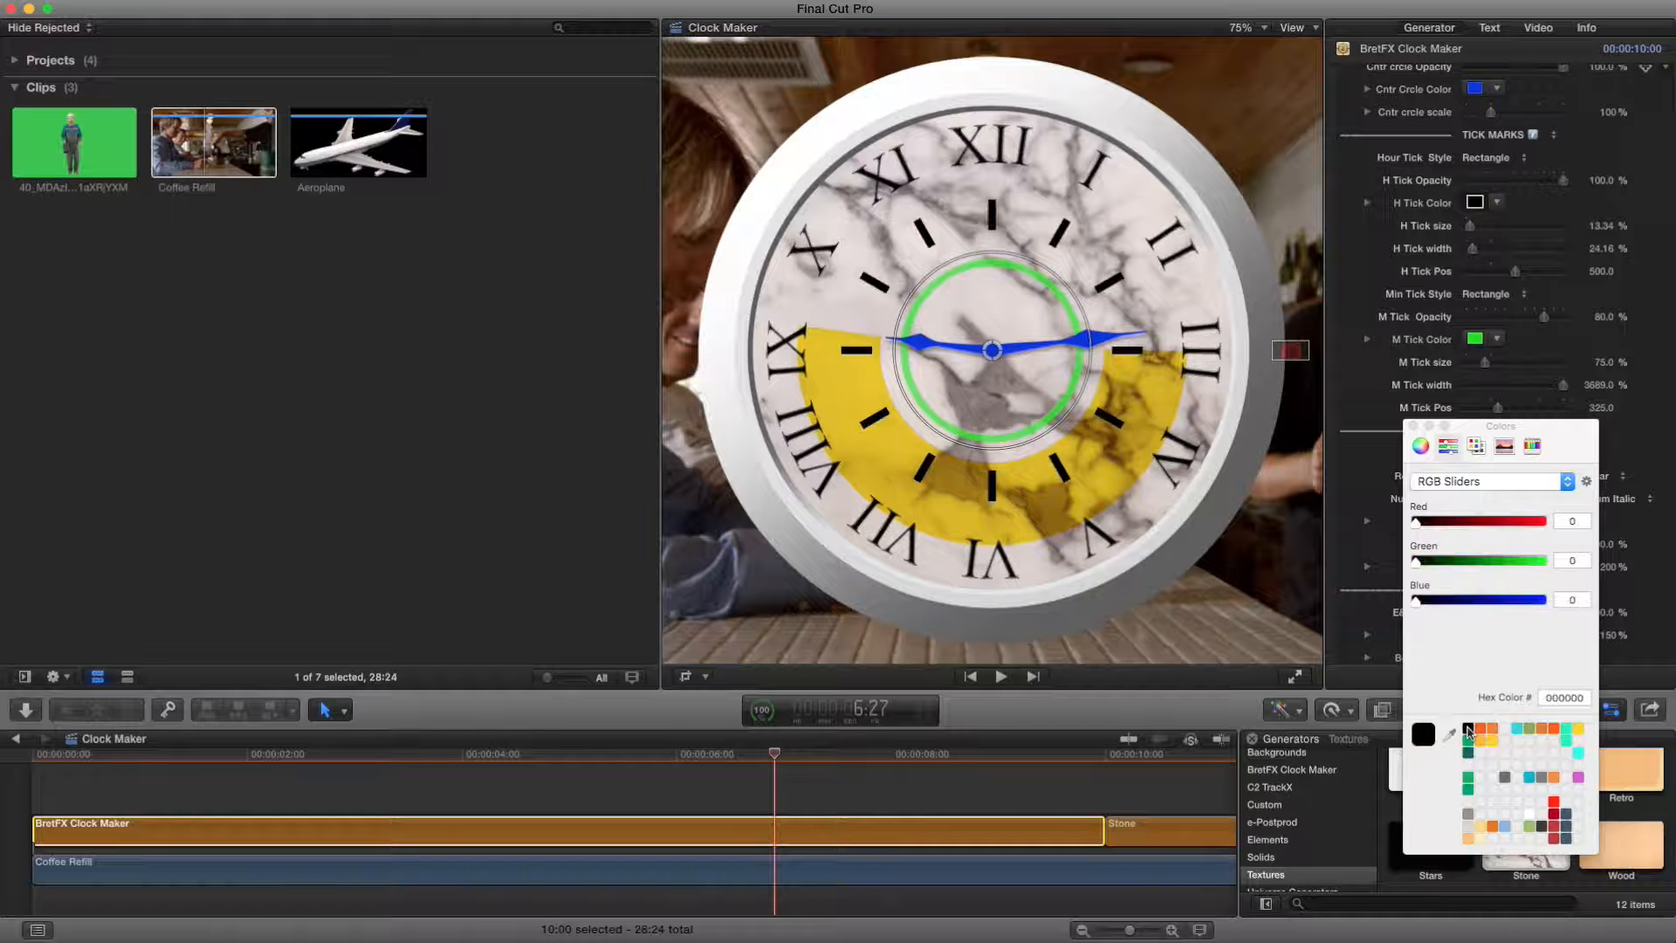
click(1412, 425)
Step: Try red AC161E for the minute tick color and settle on slate blue 43576C
scroll(1406, 428, up, 1)
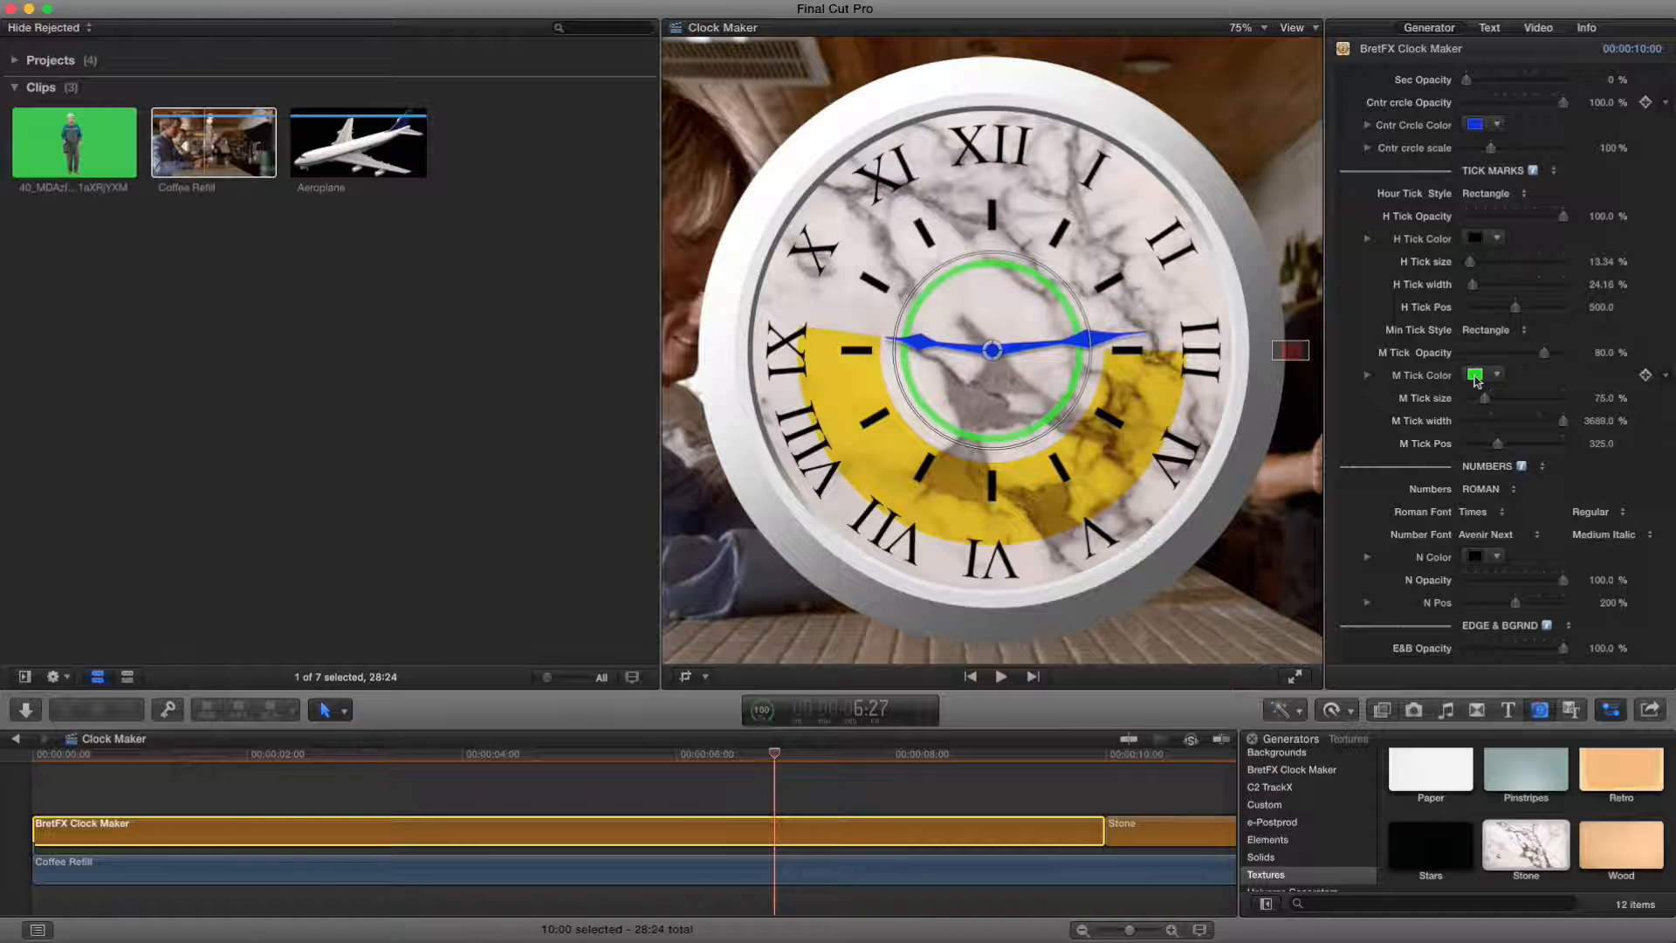
click(1474, 375)
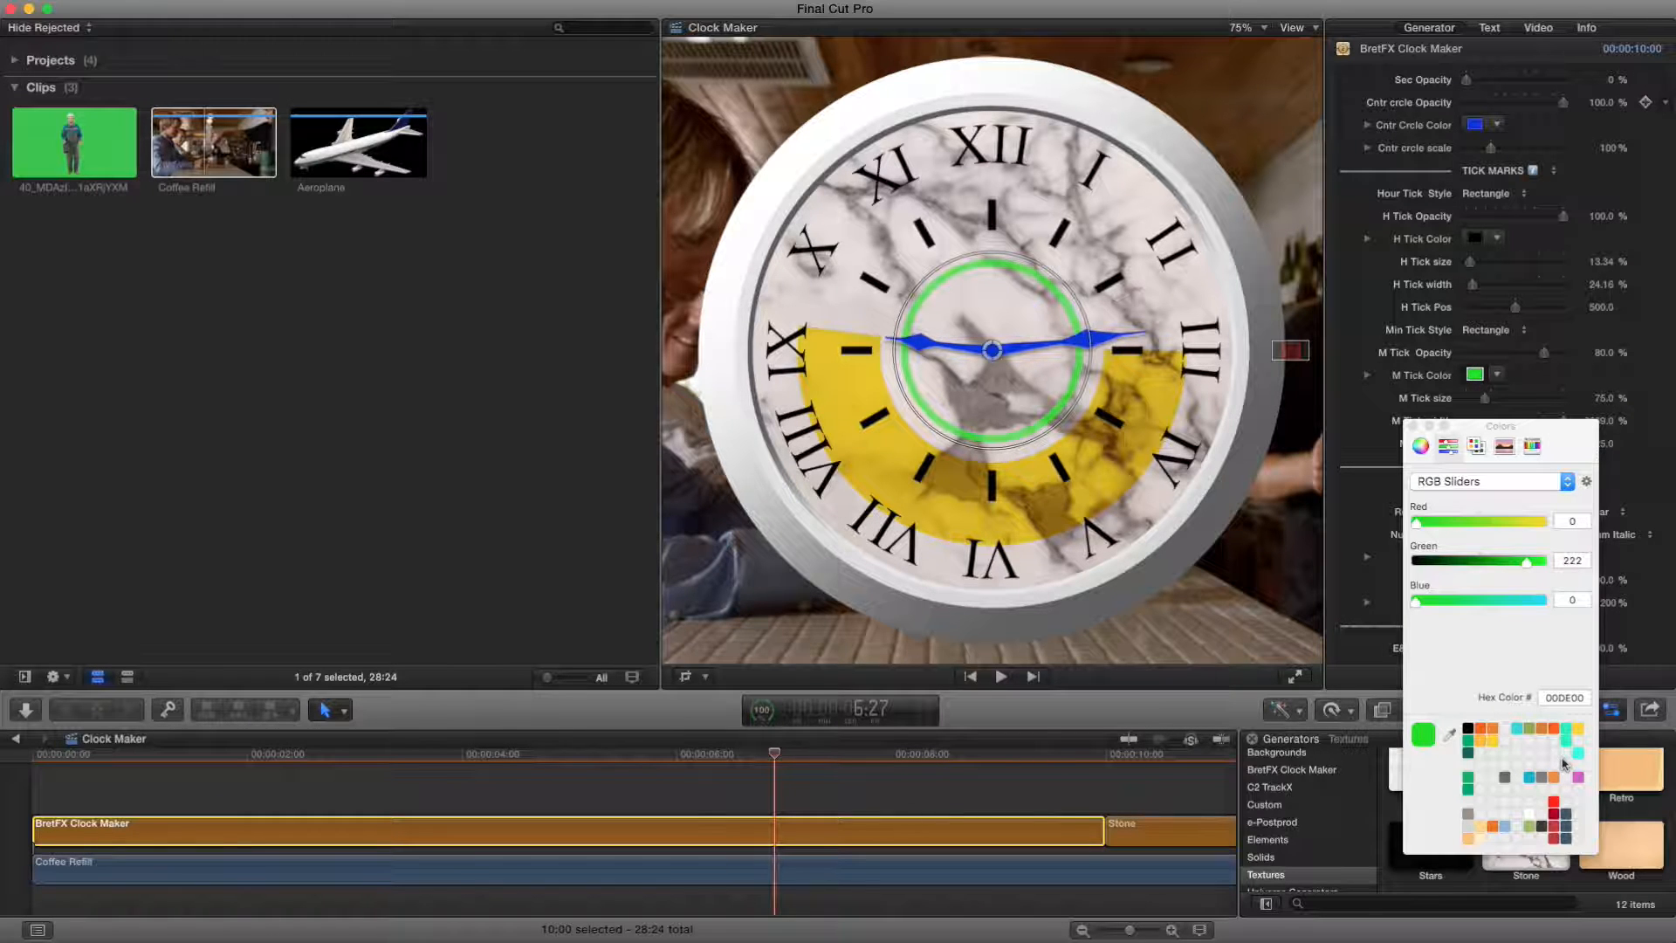
click(1558, 816)
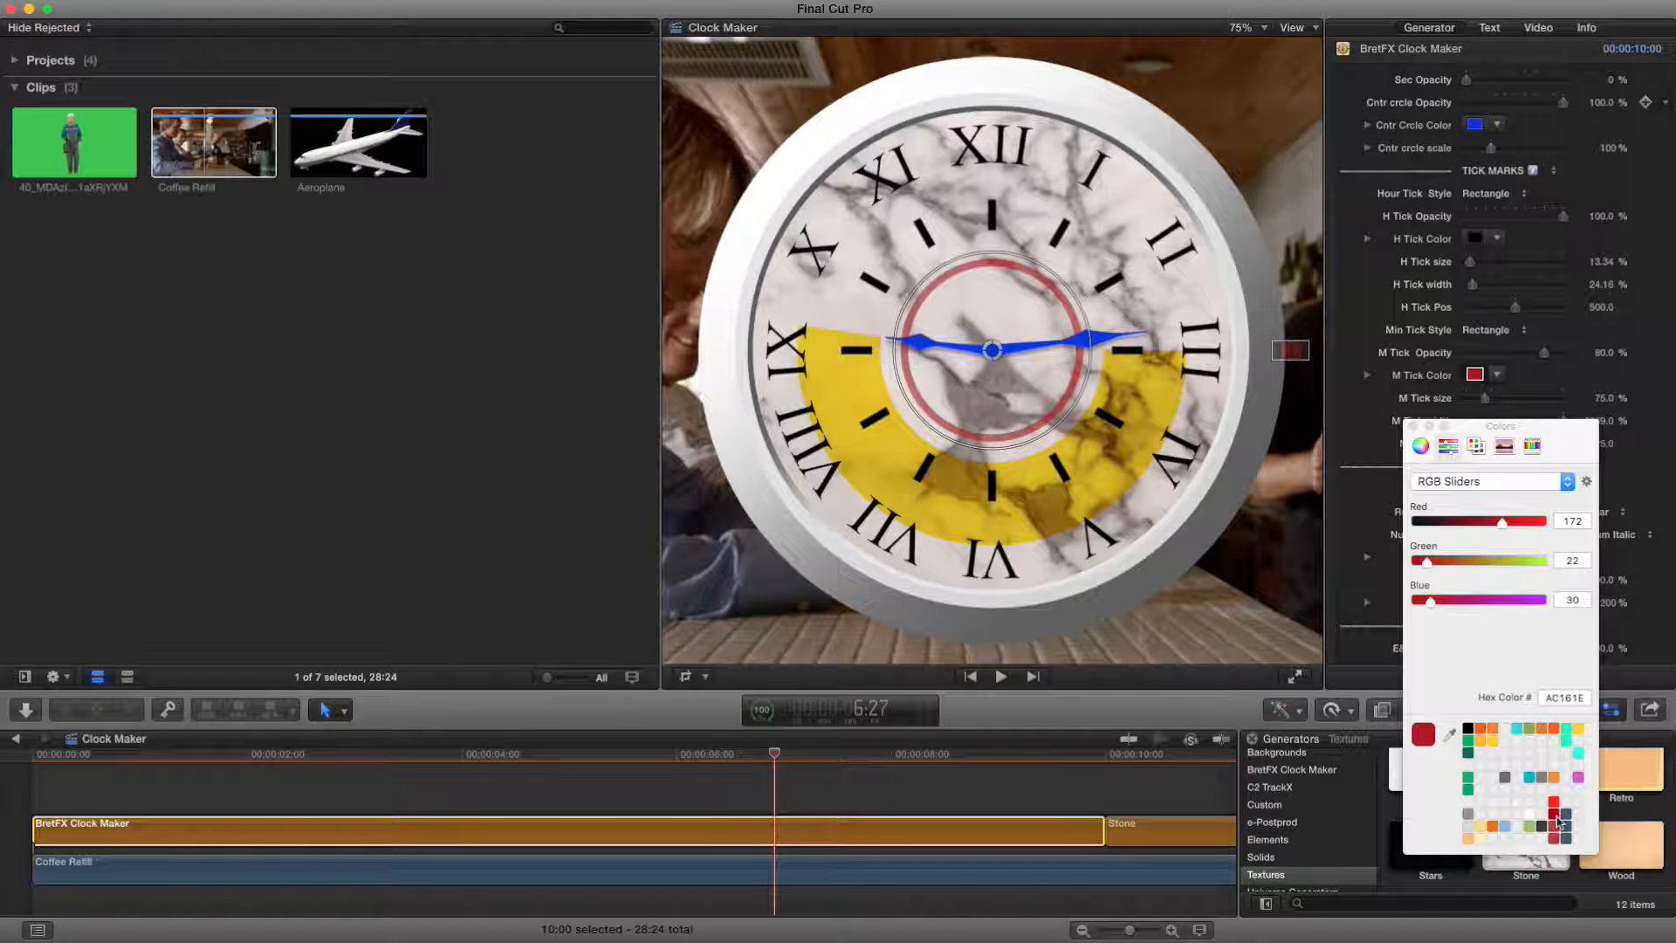
click(1567, 818)
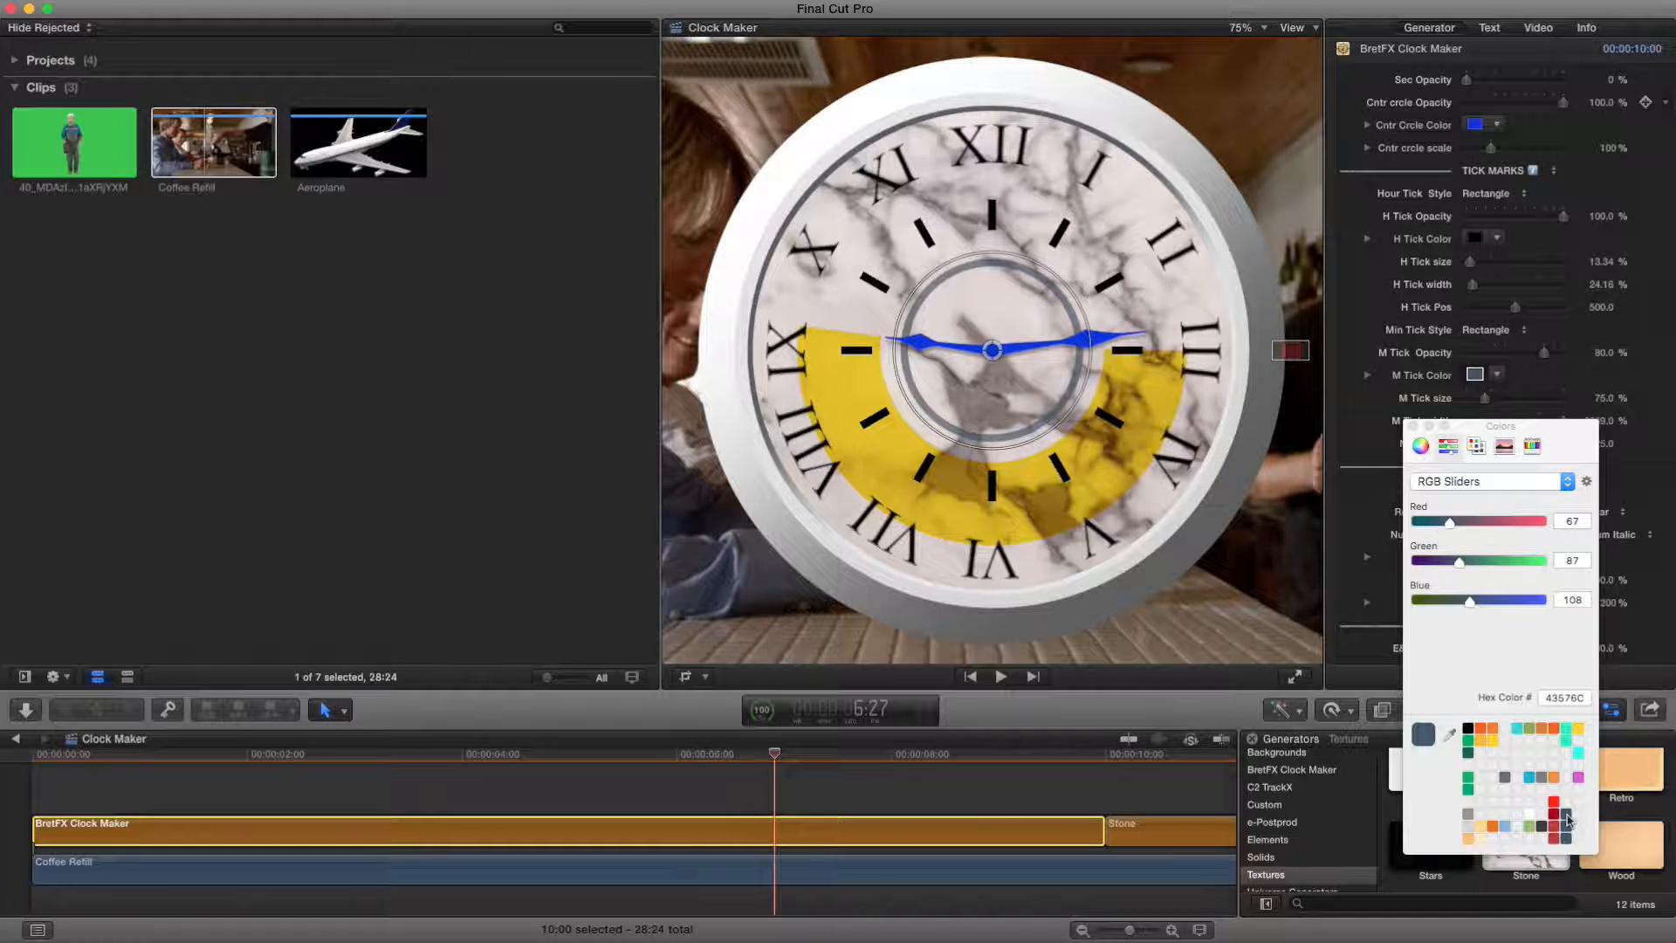
click(1409, 426)
Step: Try red AC161E as the color of the clock's hour and minute hands
scroll(1436, 296, up, 5)
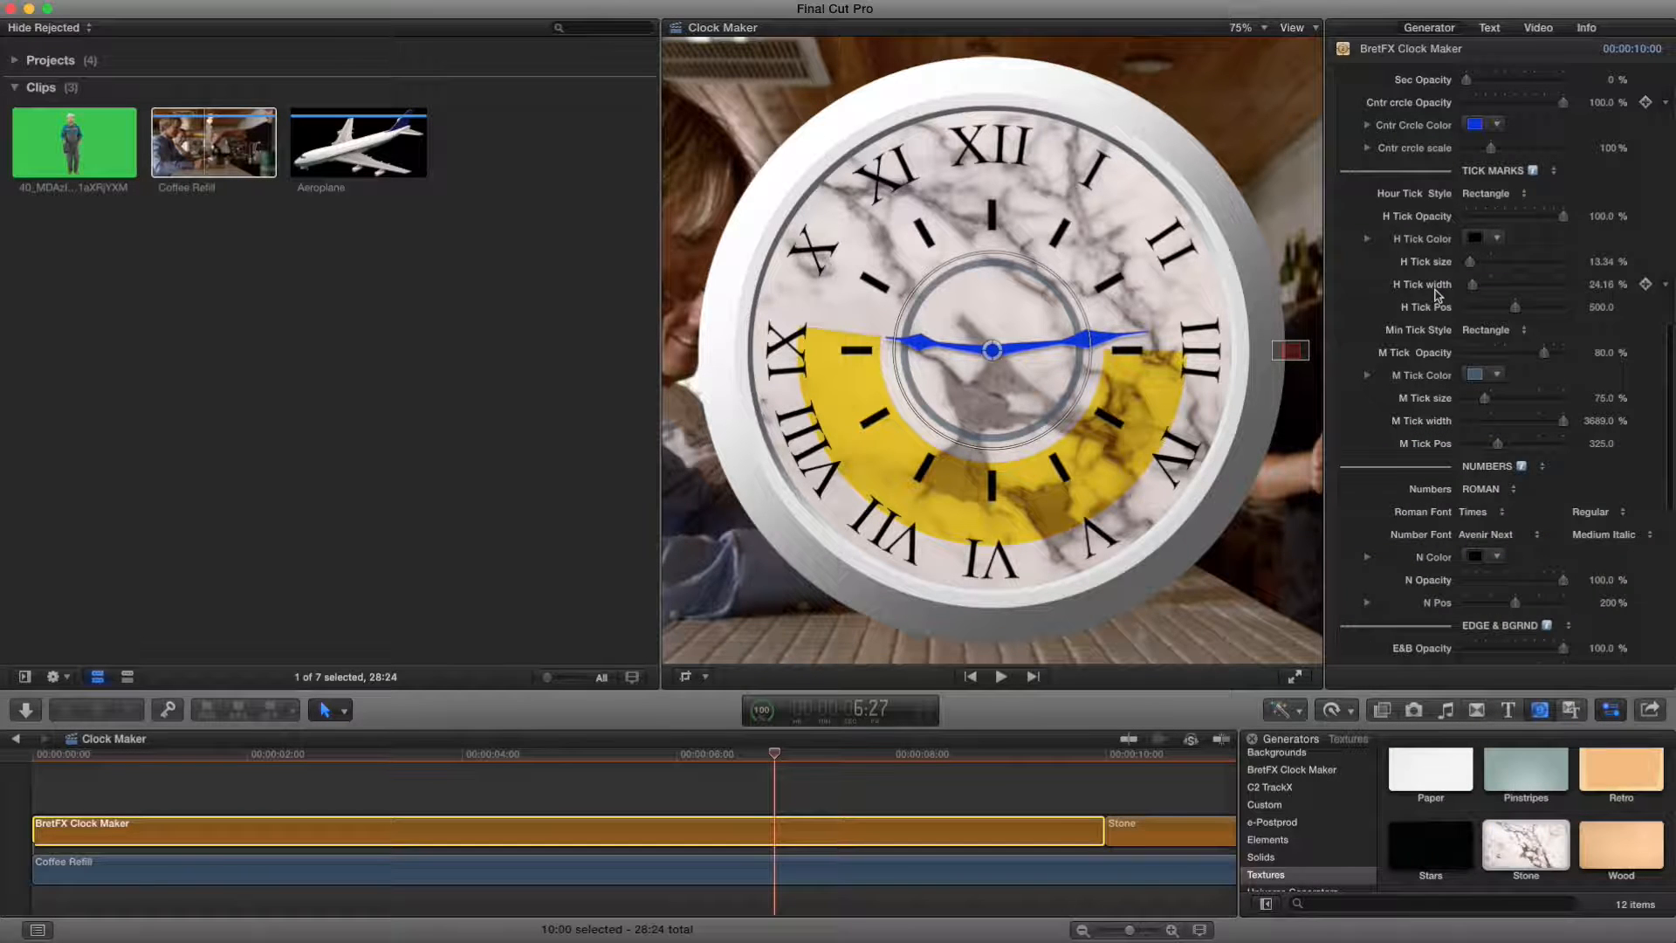
scroll(1432, 262, up, 5)
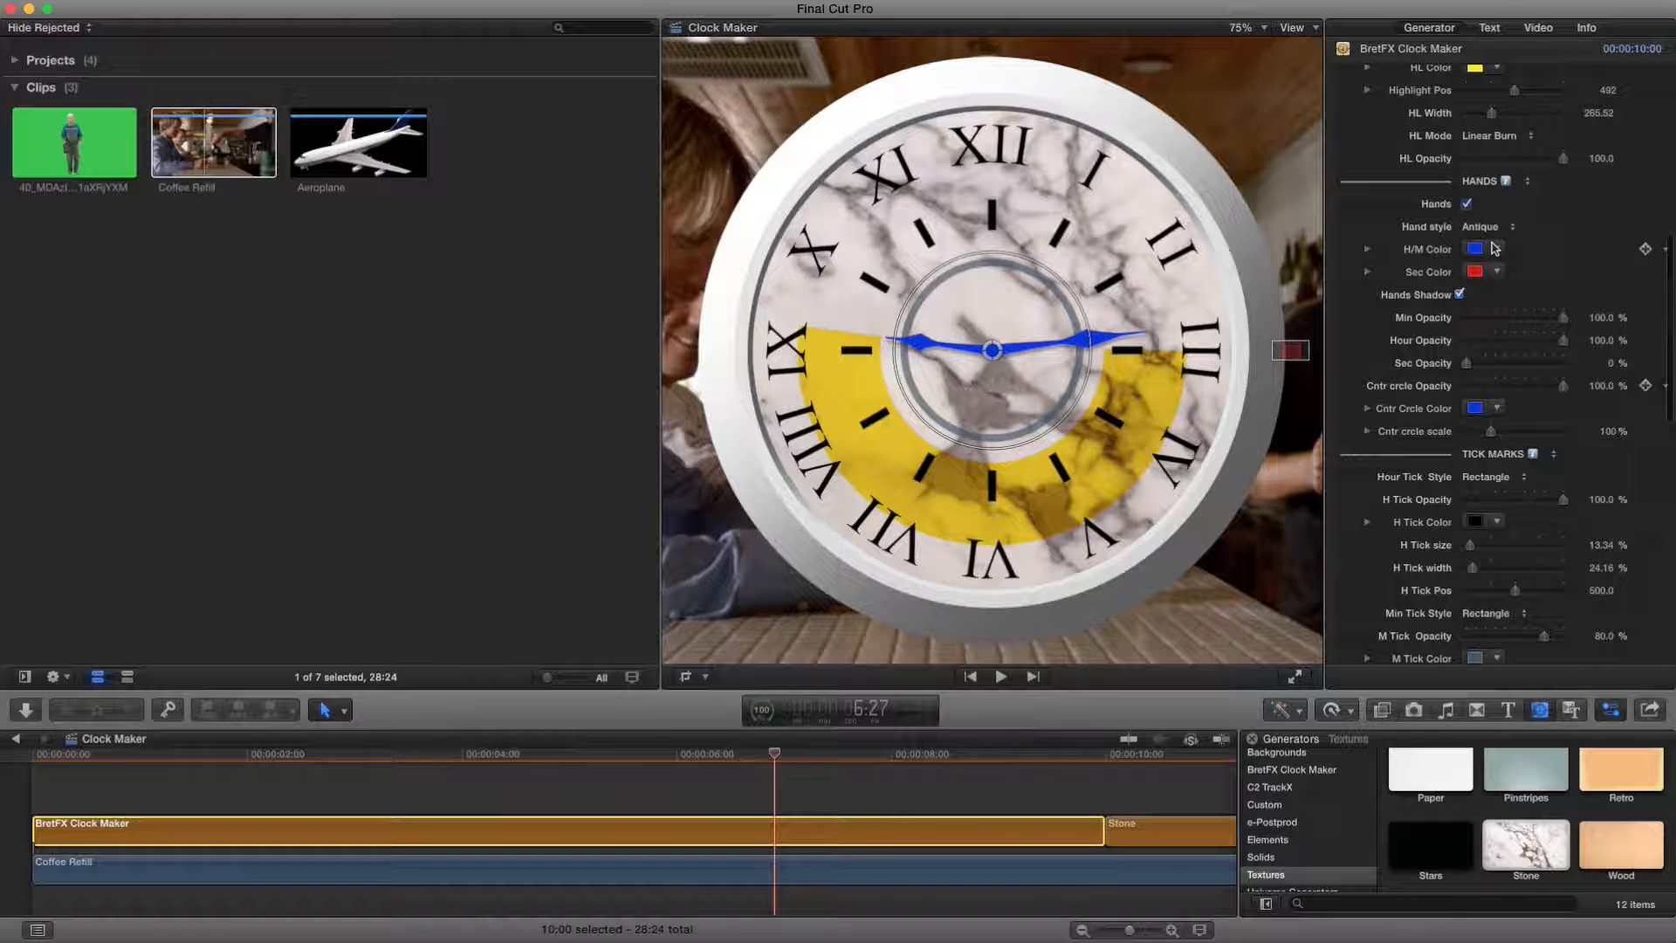
click(1477, 250)
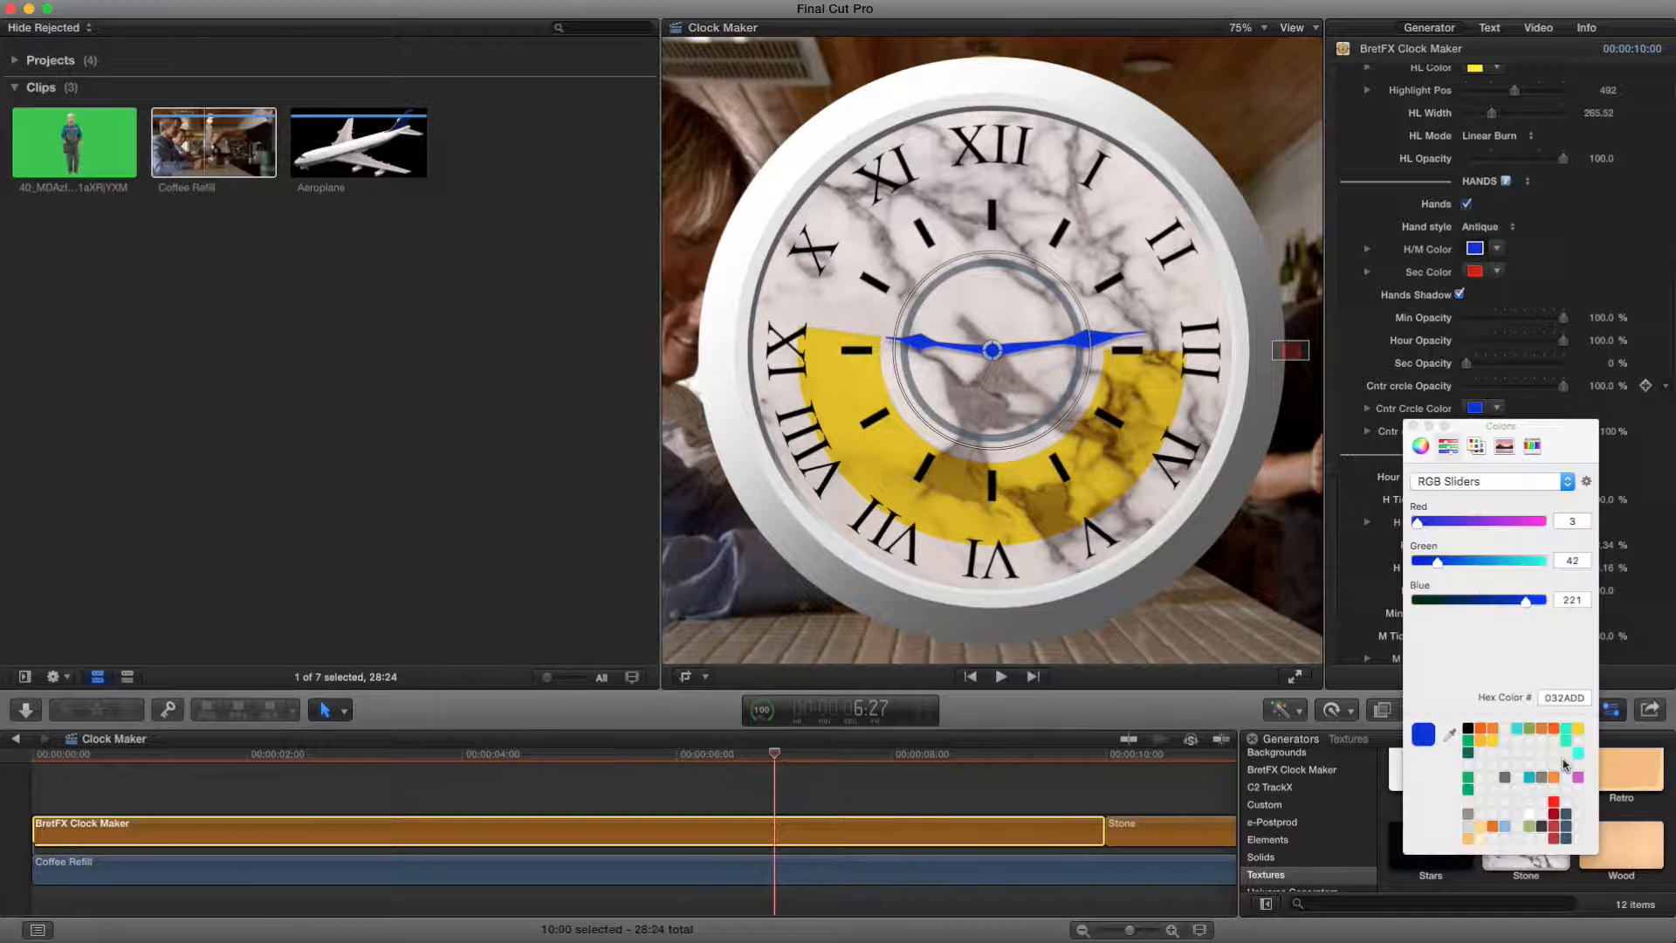
click(1556, 817)
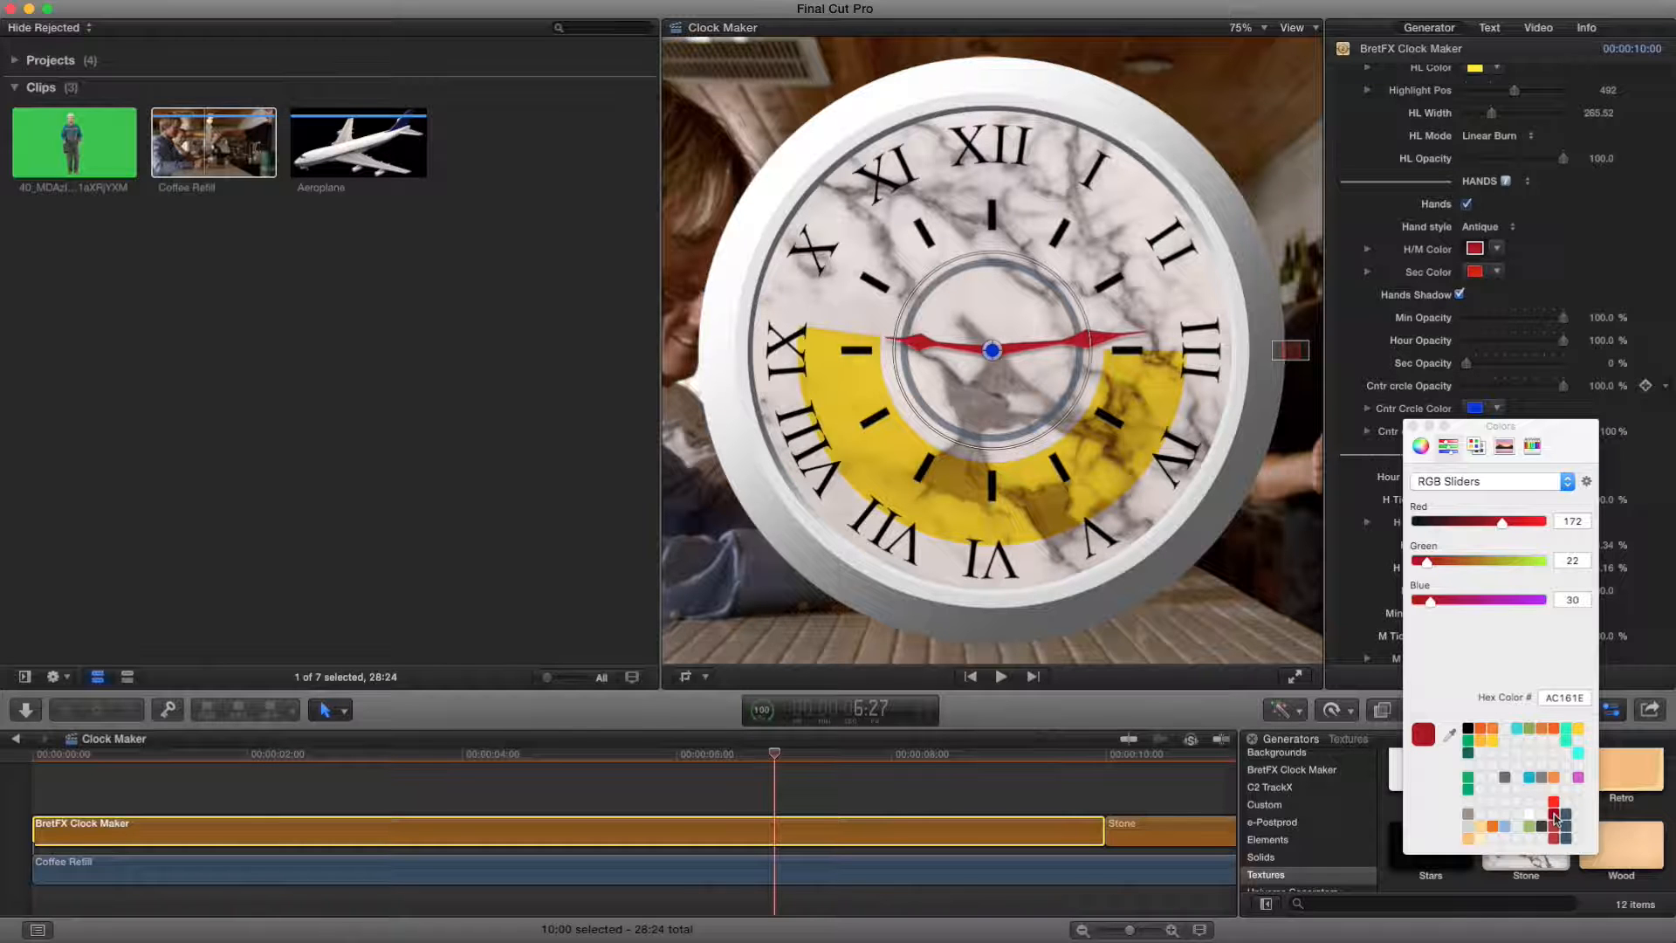
Step: Copy the center circle's blue 032ADD onto the hour and minute hand color
scroll(1500, 320, down, 3)
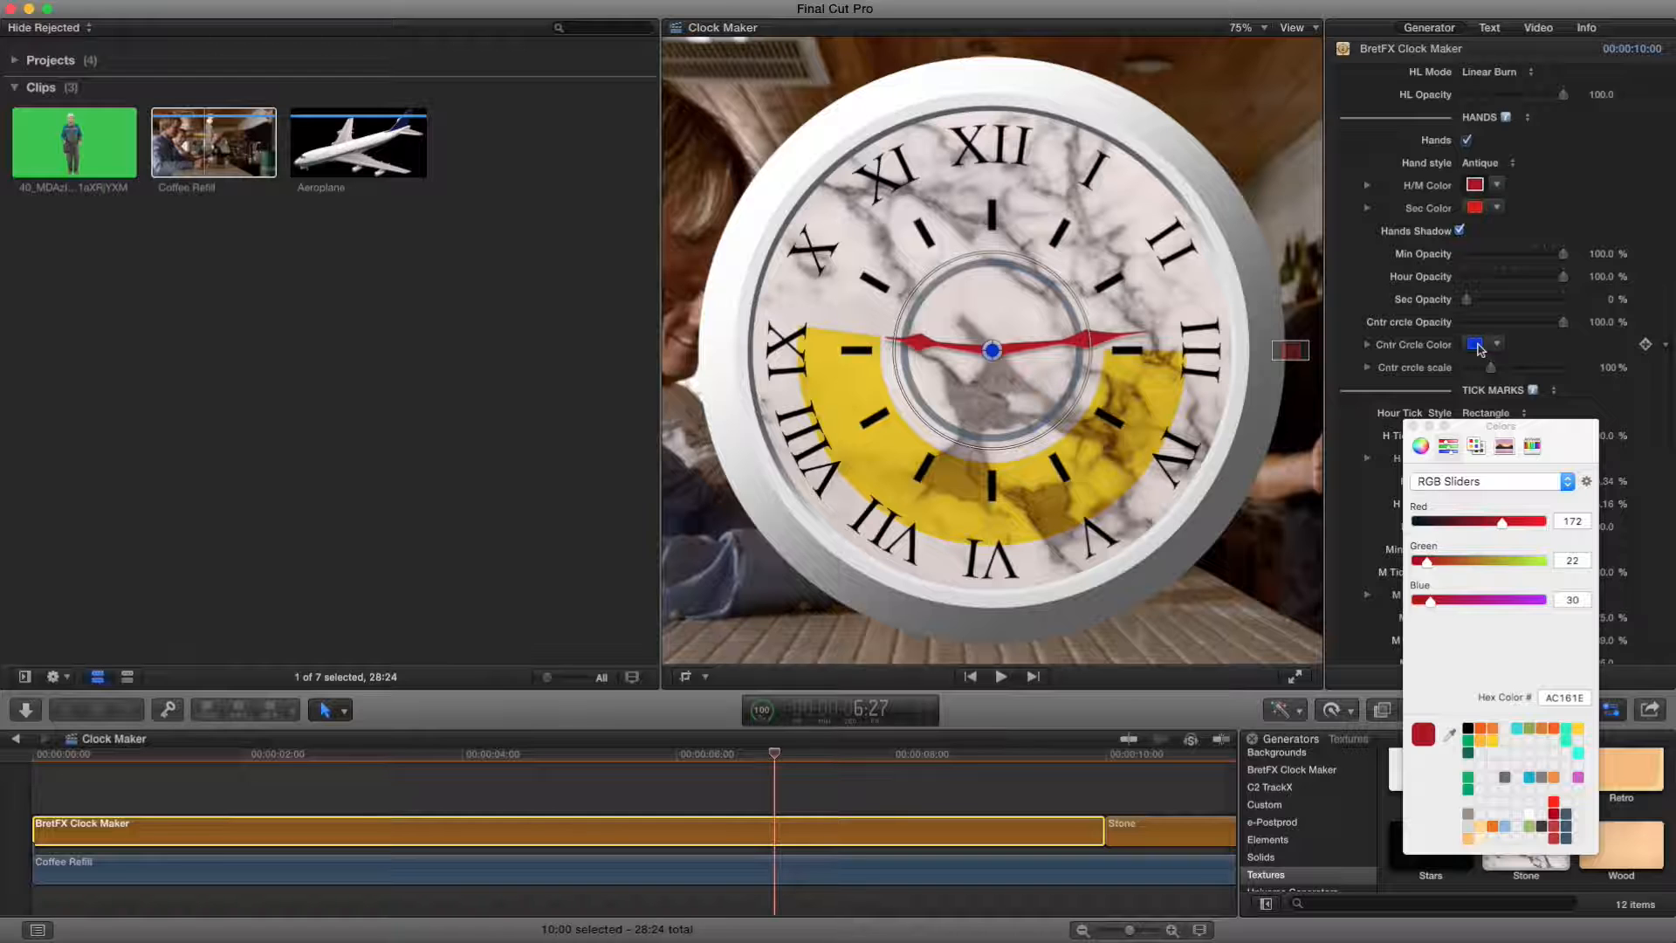
click(1478, 346)
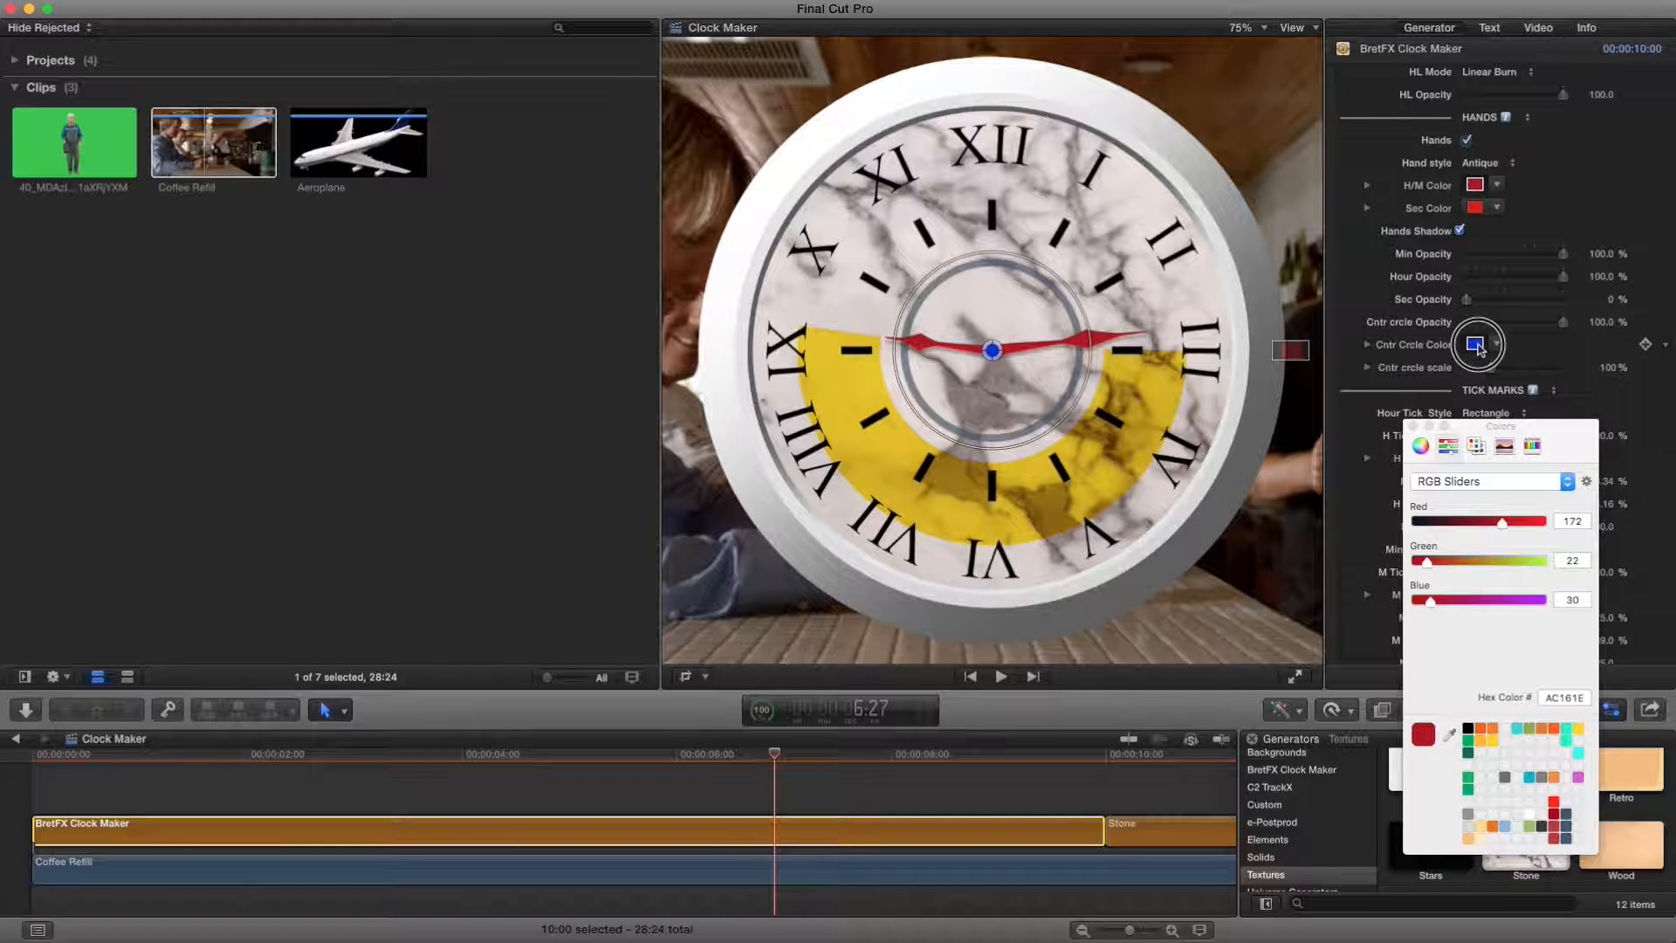
drag(1478, 347, 1476, 185)
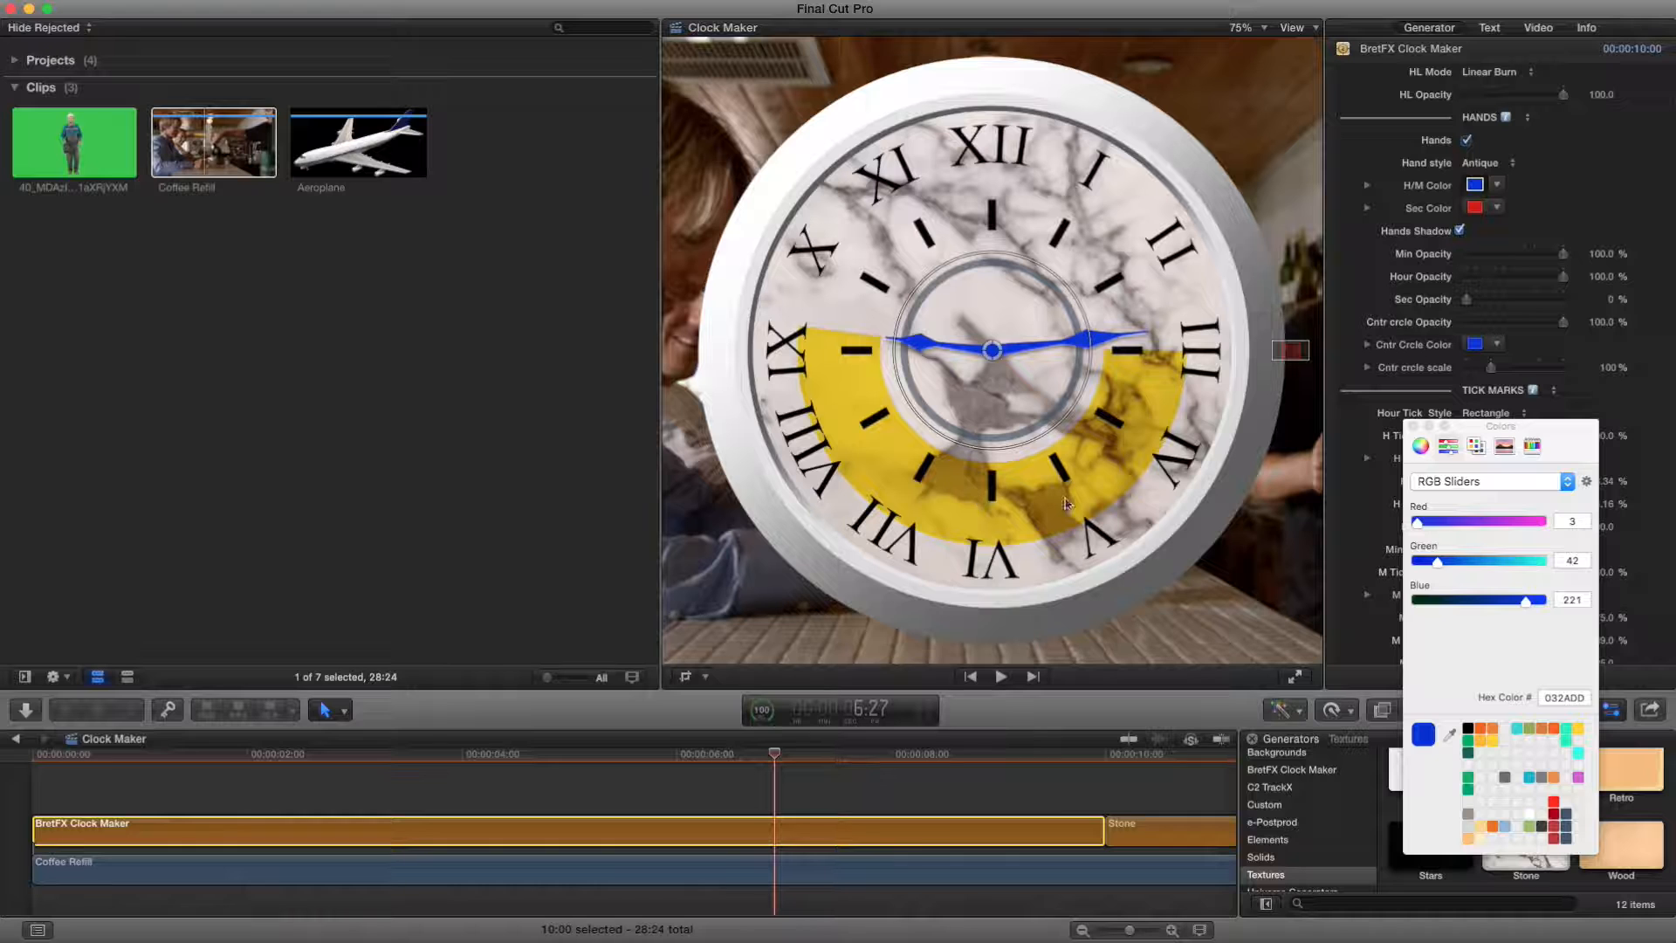
click(1413, 426)
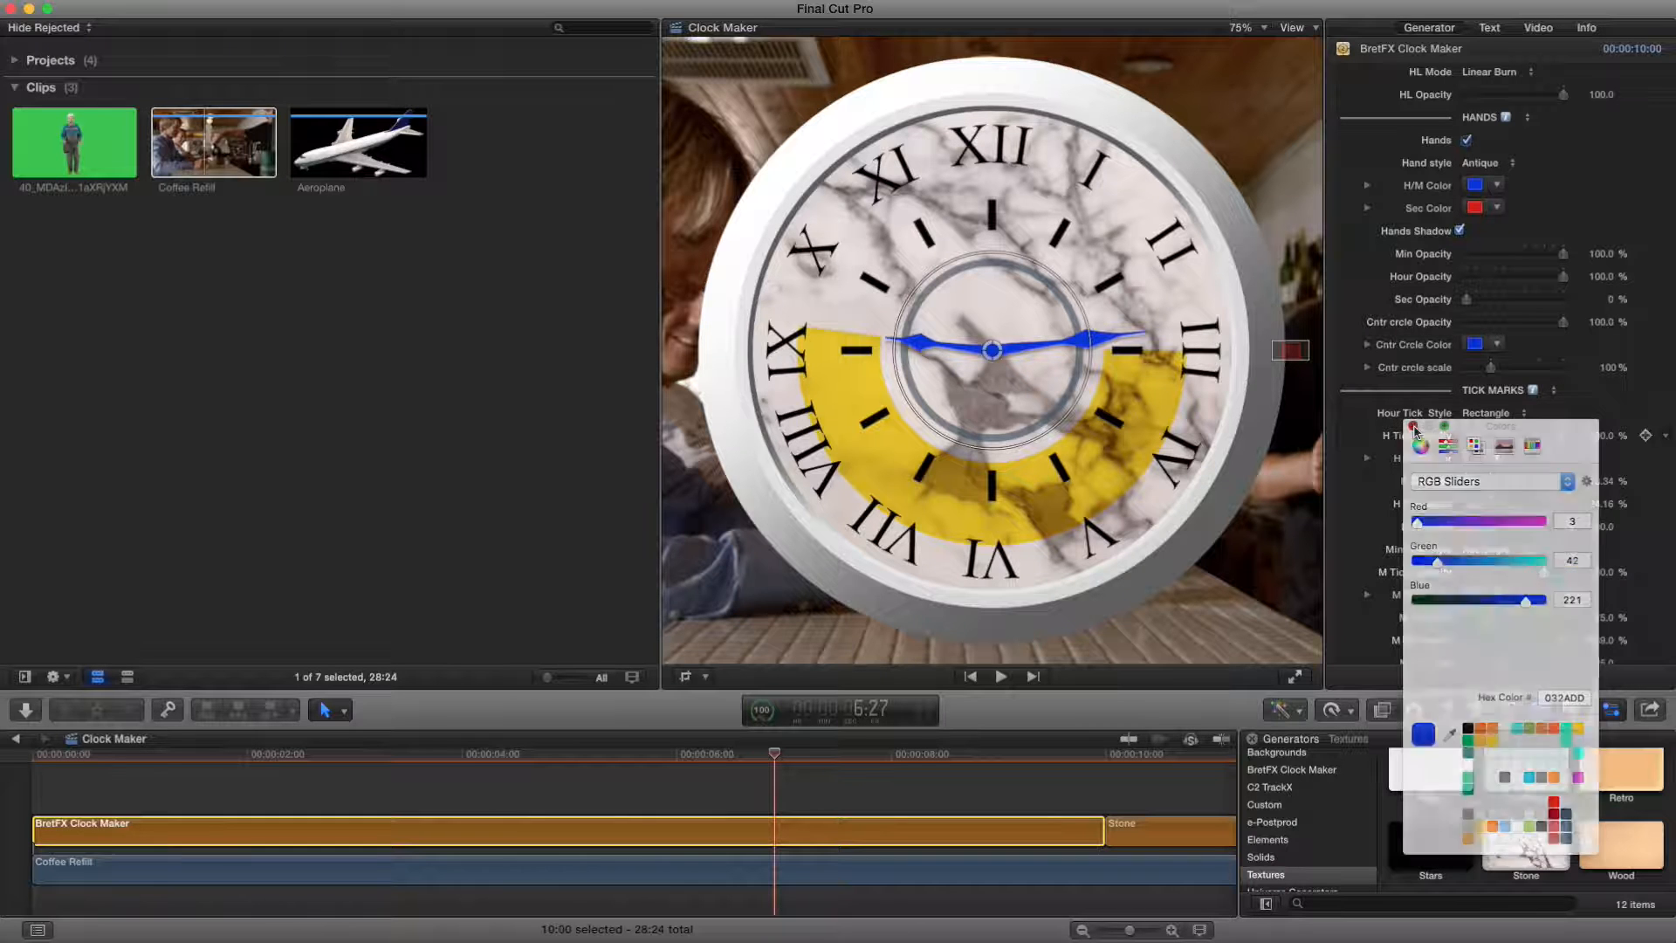
scroll(1359, 497, up, 8)
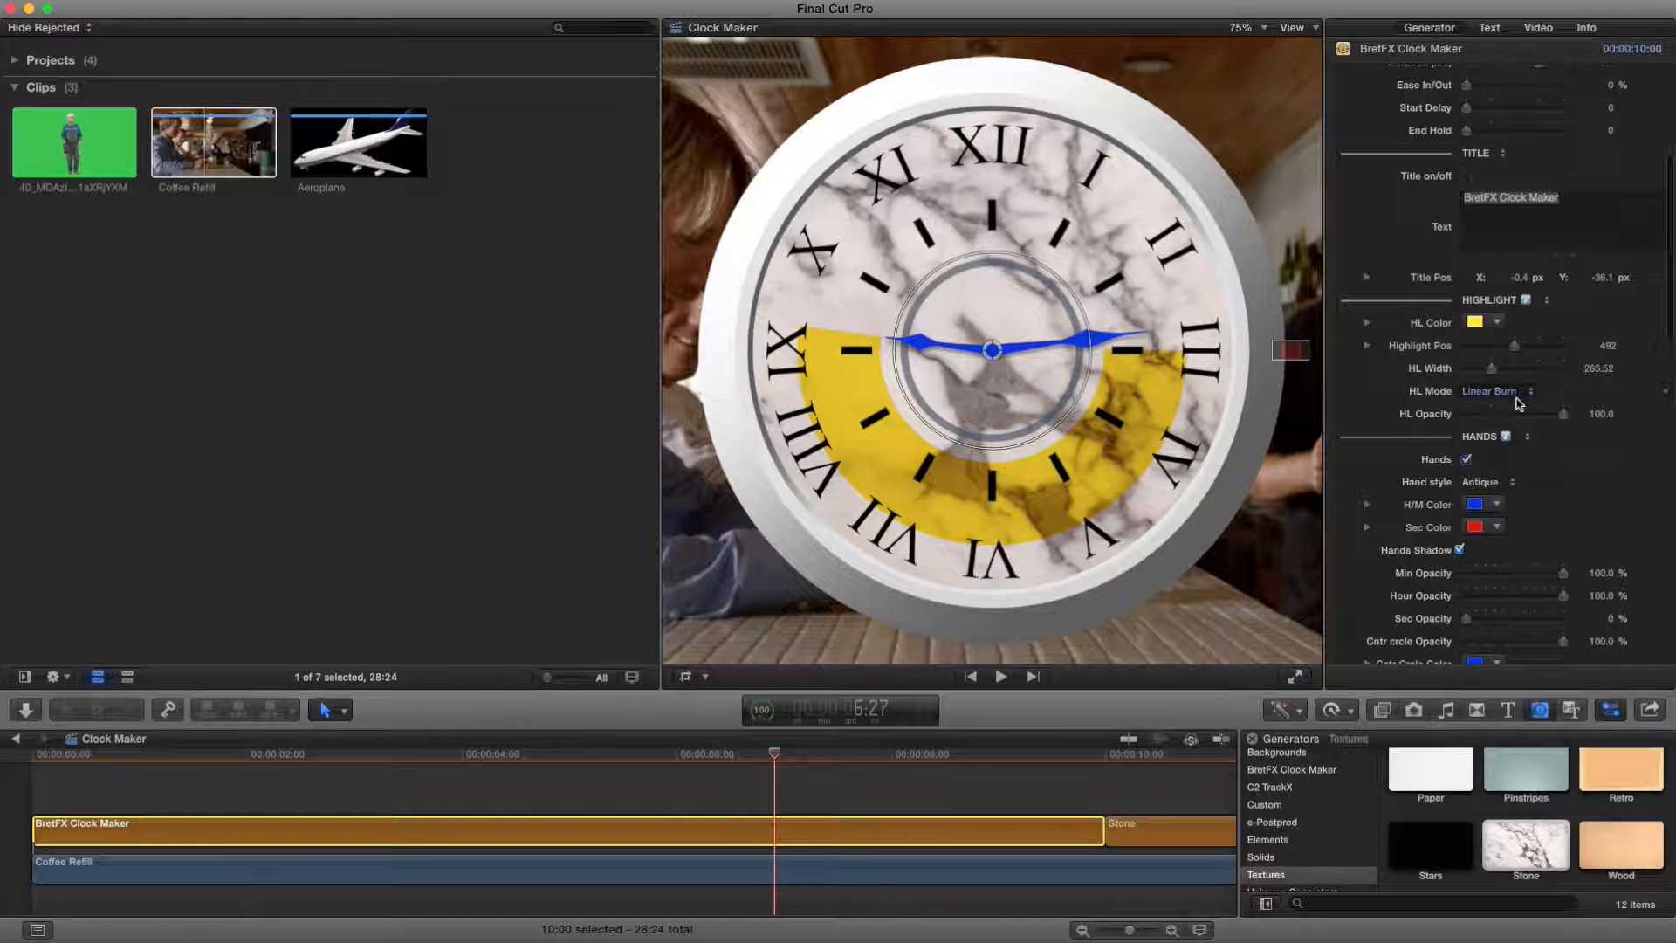
mouse_move(1563, 413)
mouse_down()
mouse_move(1436, 422)
mouse_move(1594, 419)
mouse_up()
scroll(1546, 515, down, 3)
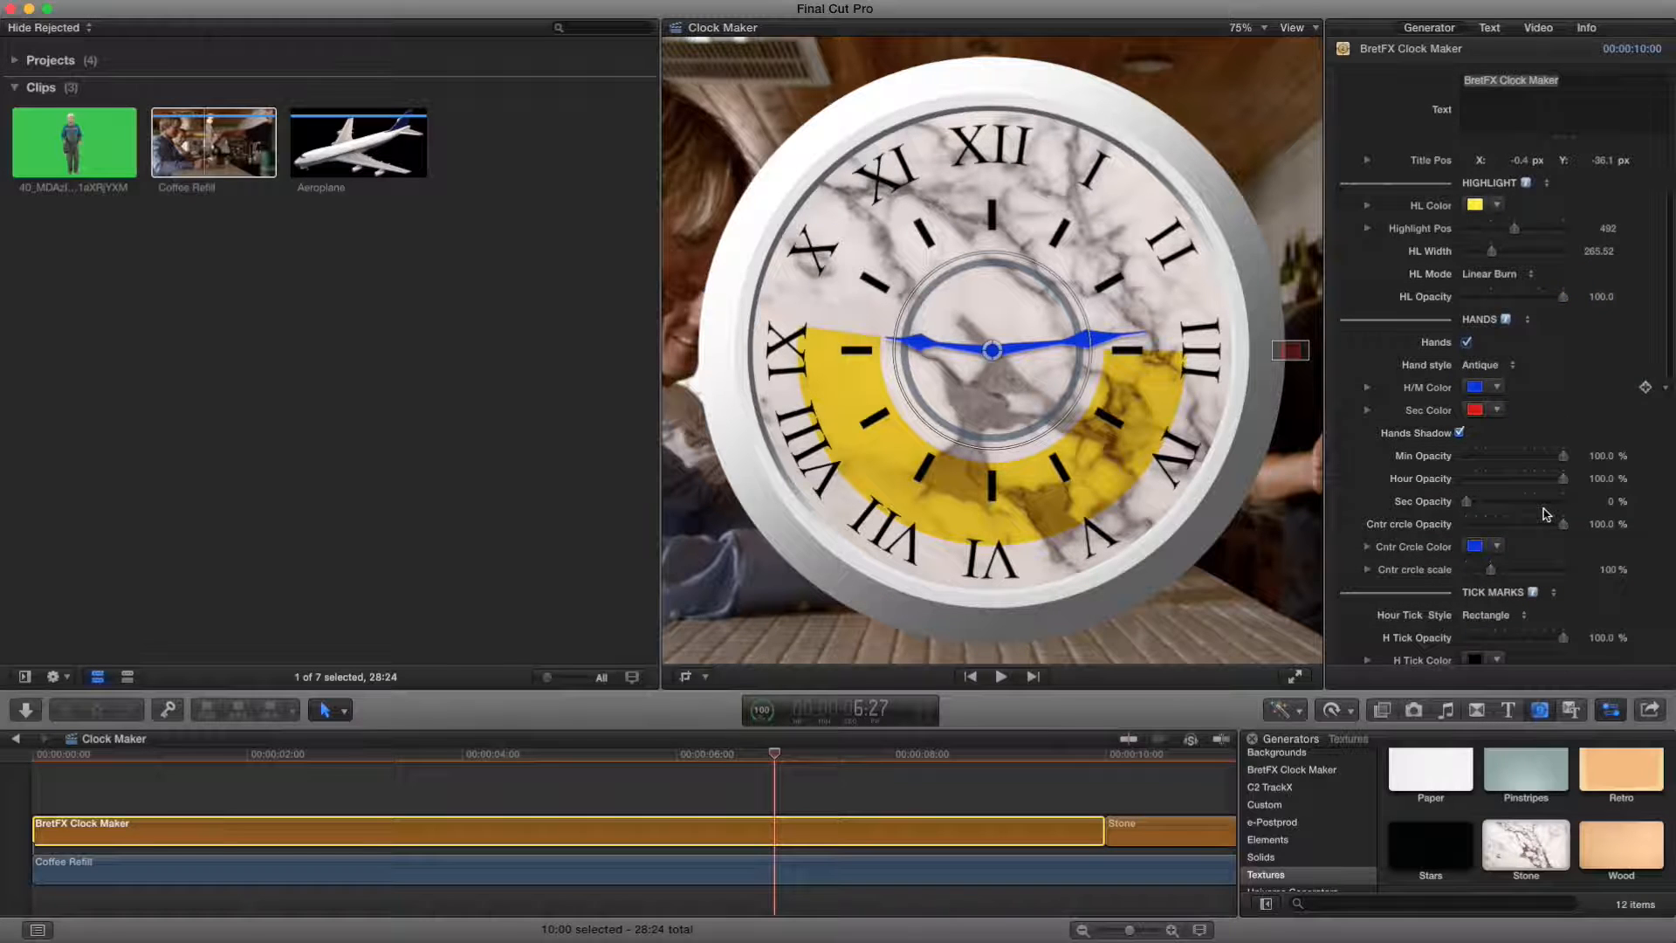
scroll(1546, 515, down, 2)
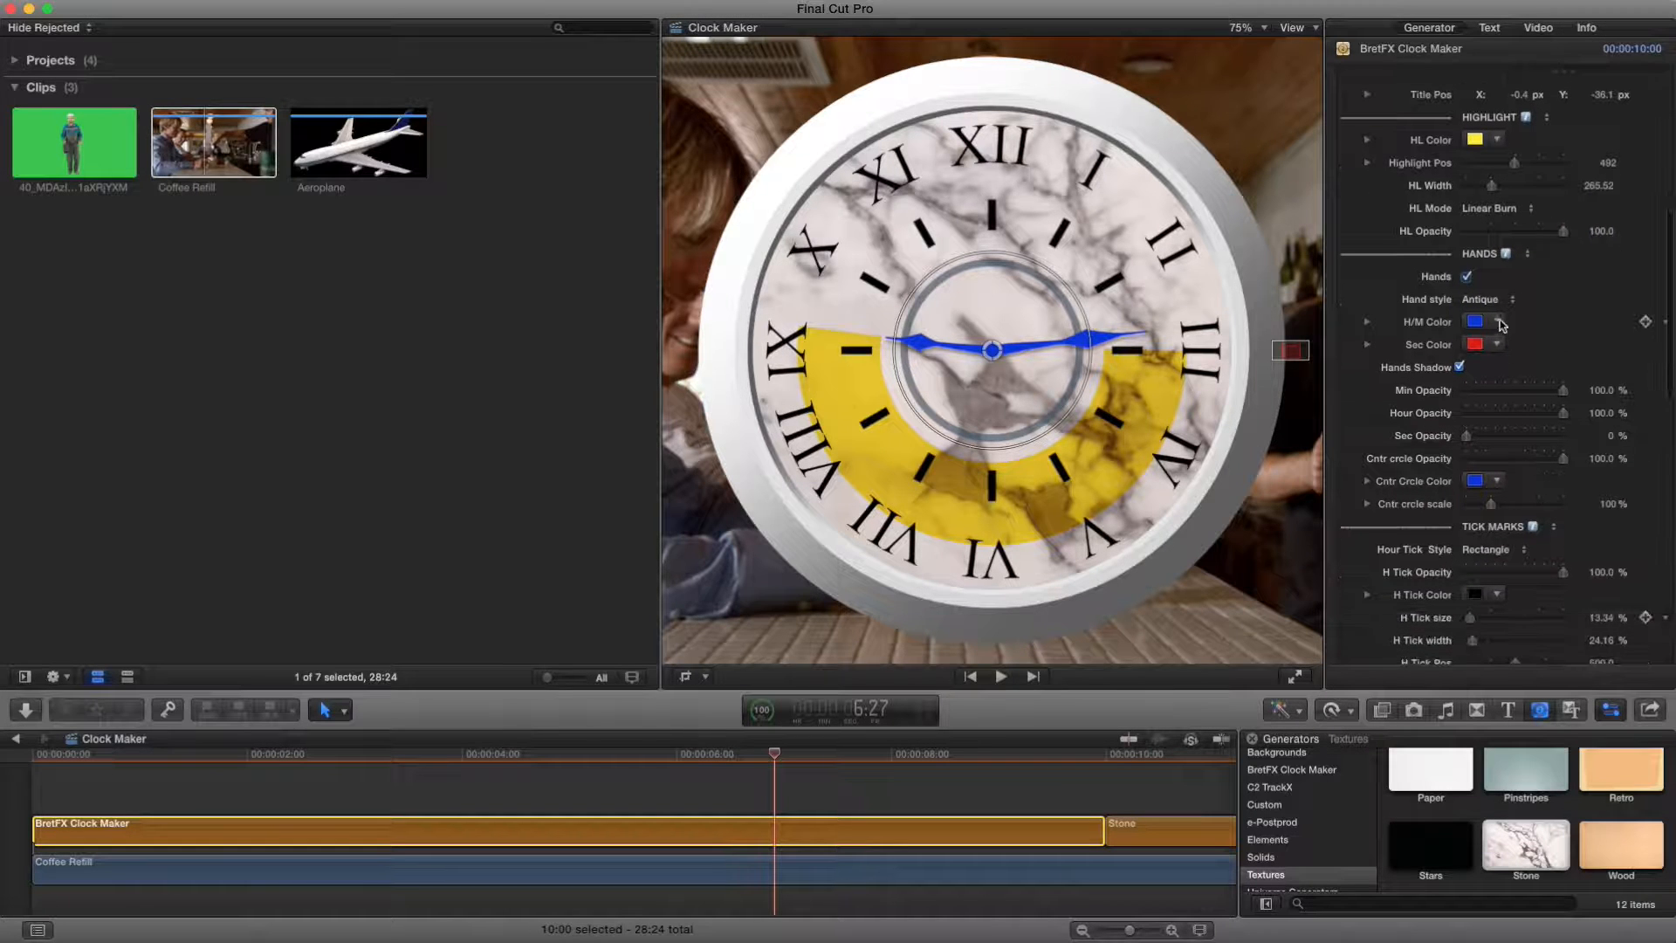
click(1475, 345)
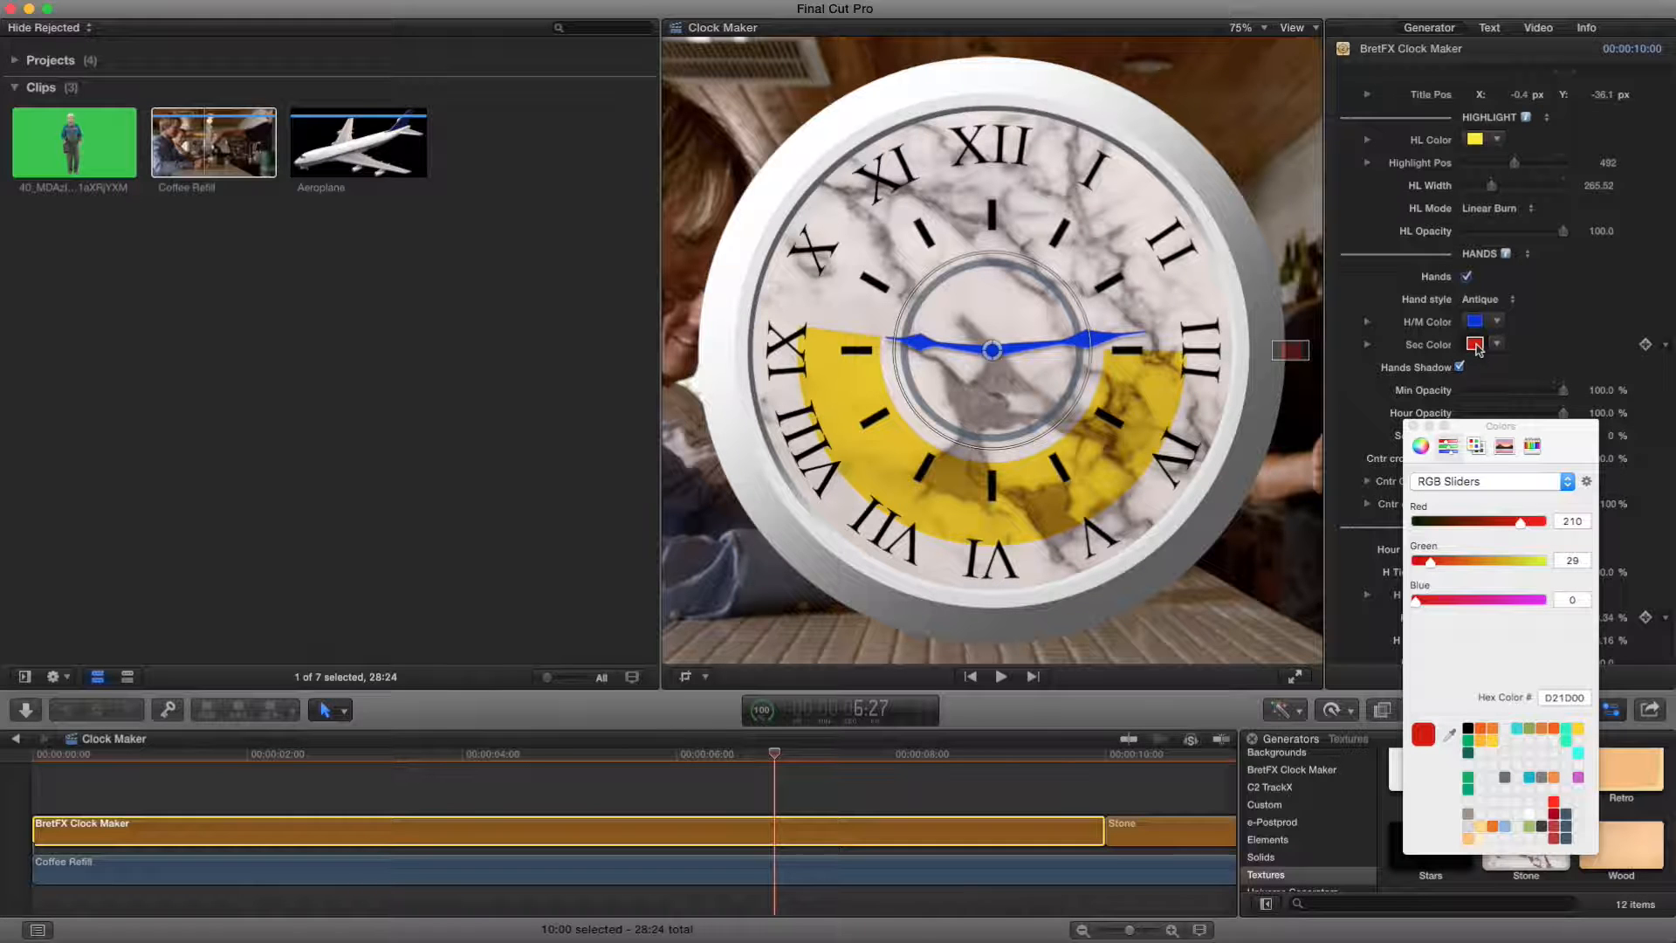
click(1475, 345)
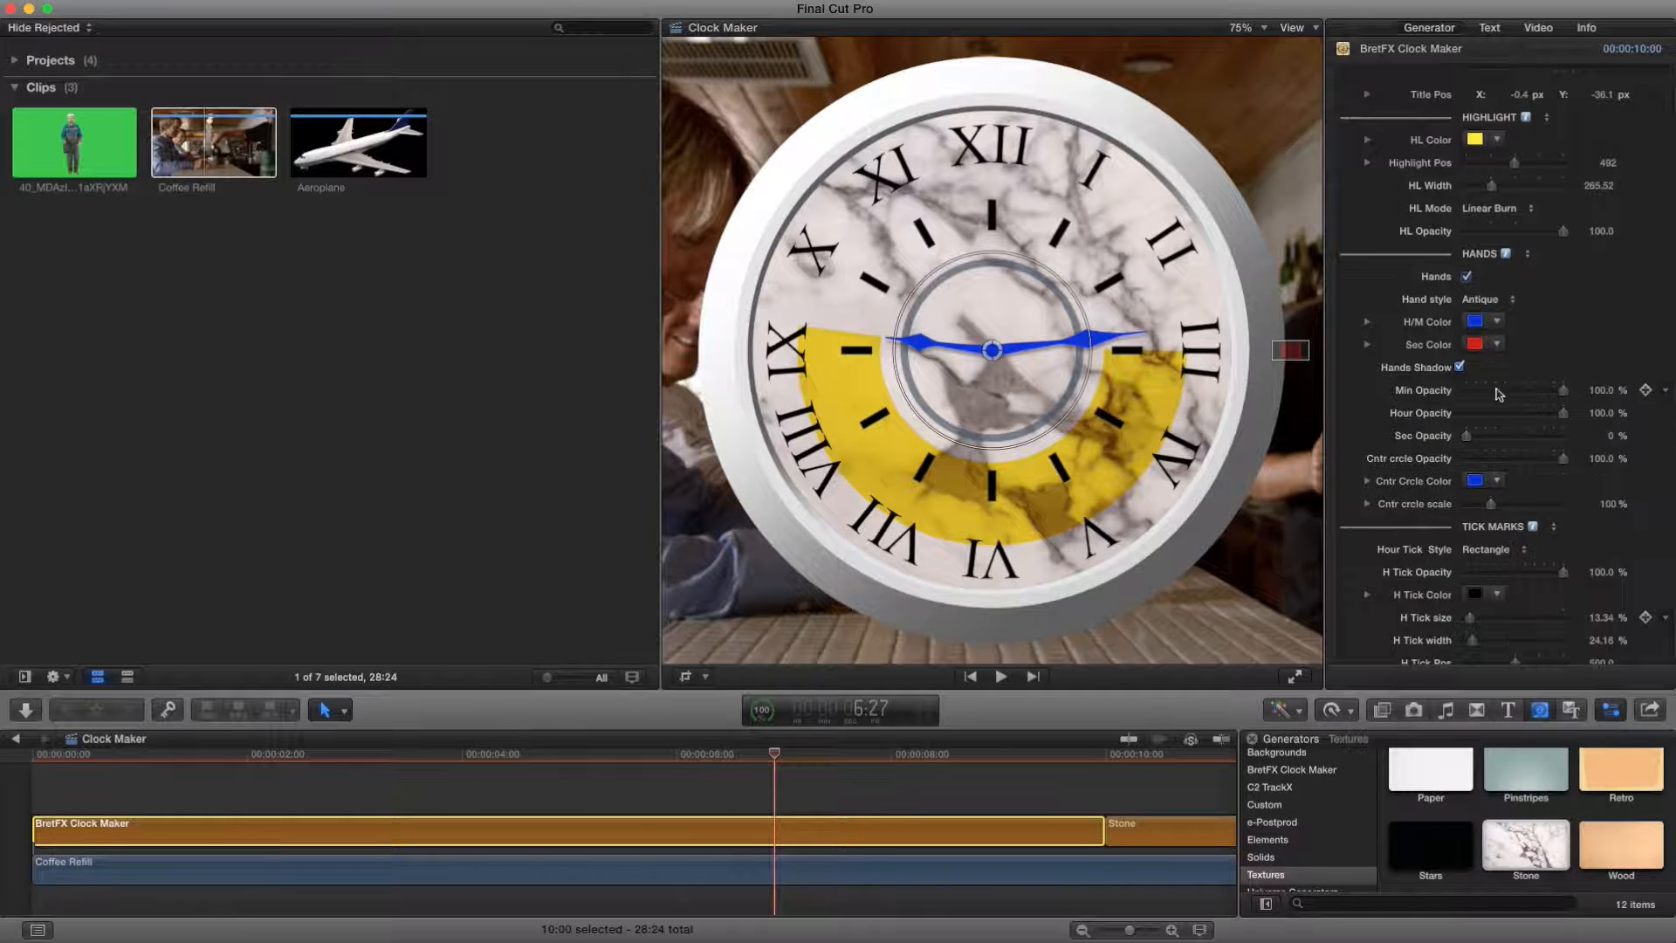
Step: Set the hour and minute hand color to red AC161E and copy that color to the center circle
click(1475, 322)
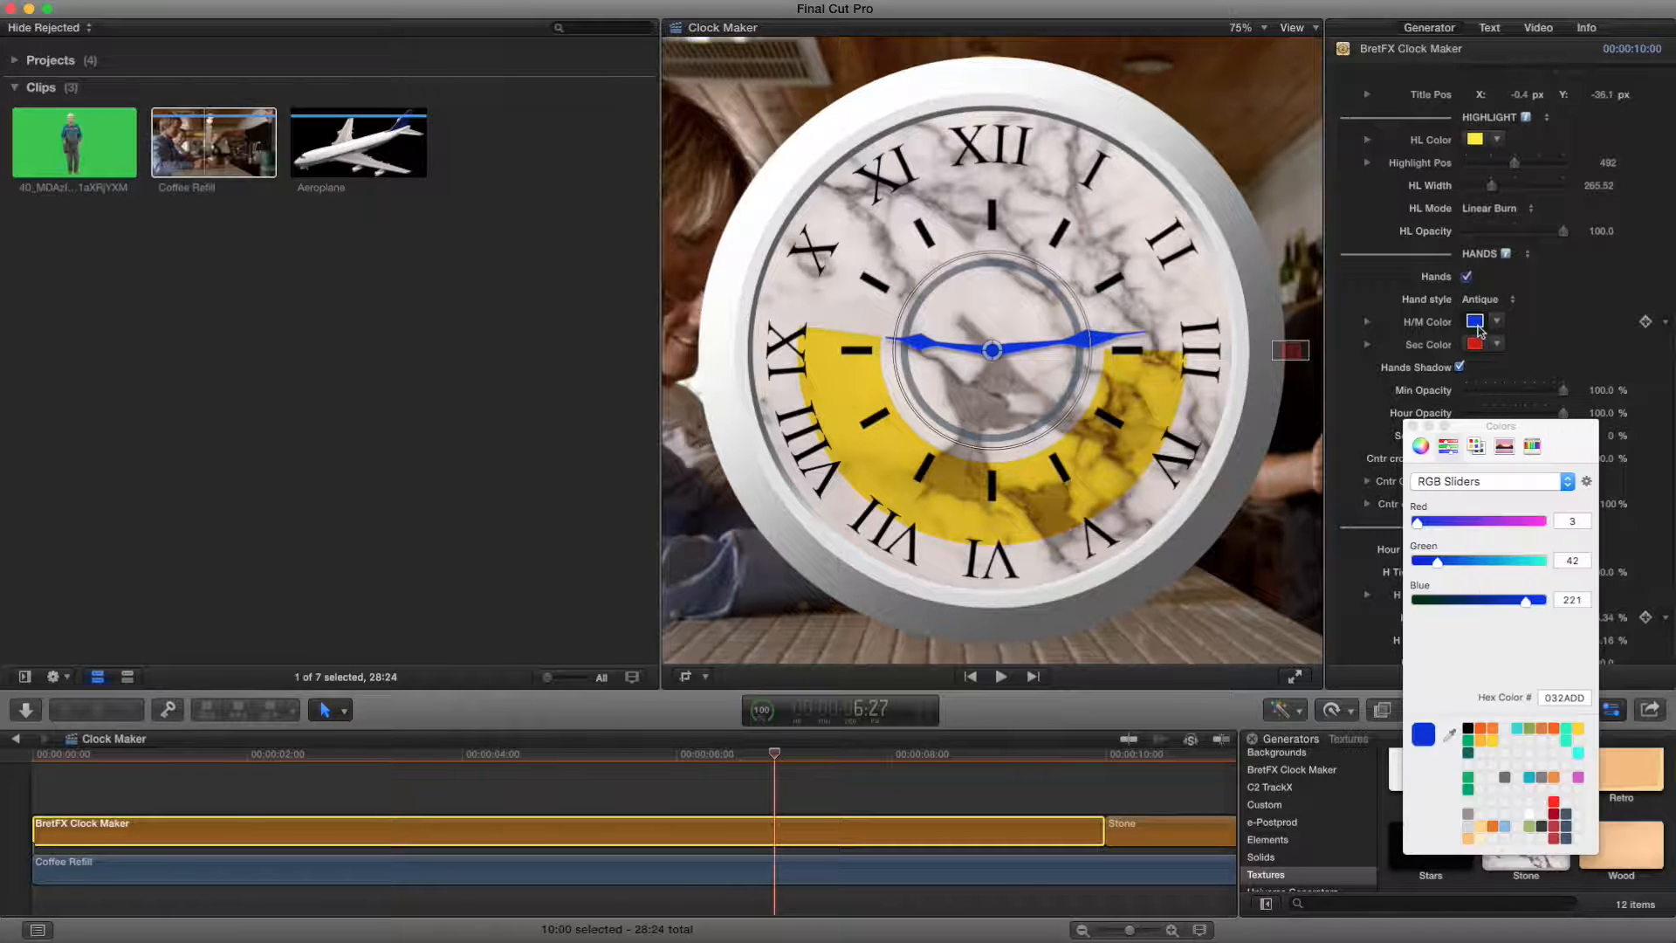
click(1559, 818)
click(1413, 426)
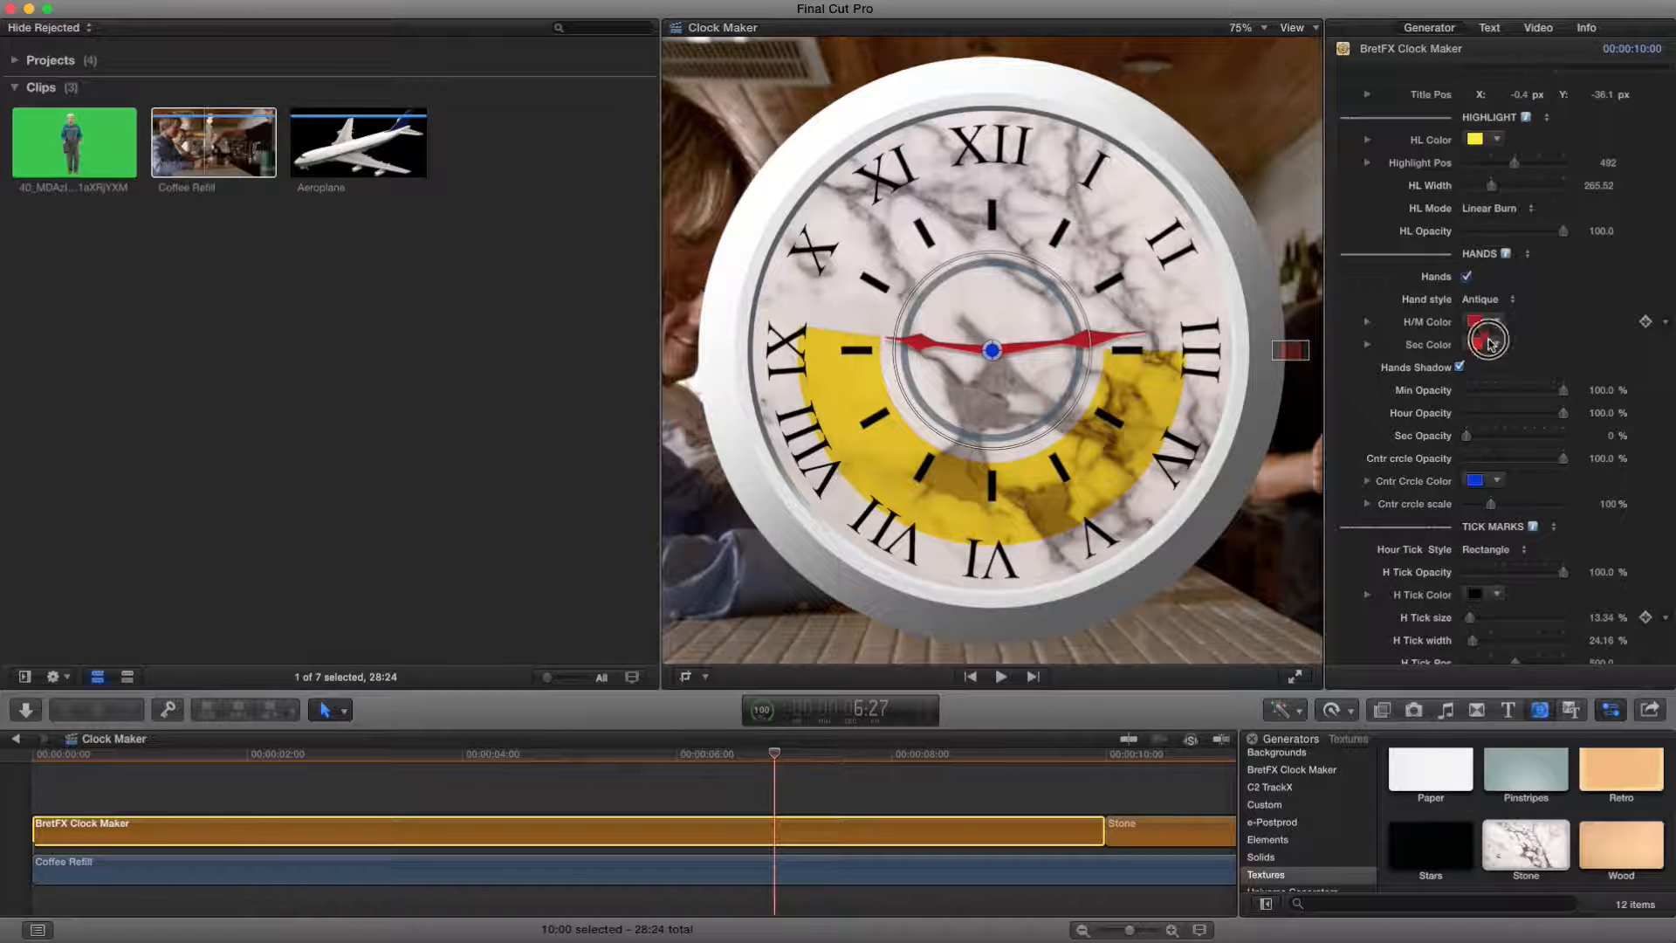
drag(1486, 418, 1476, 485)
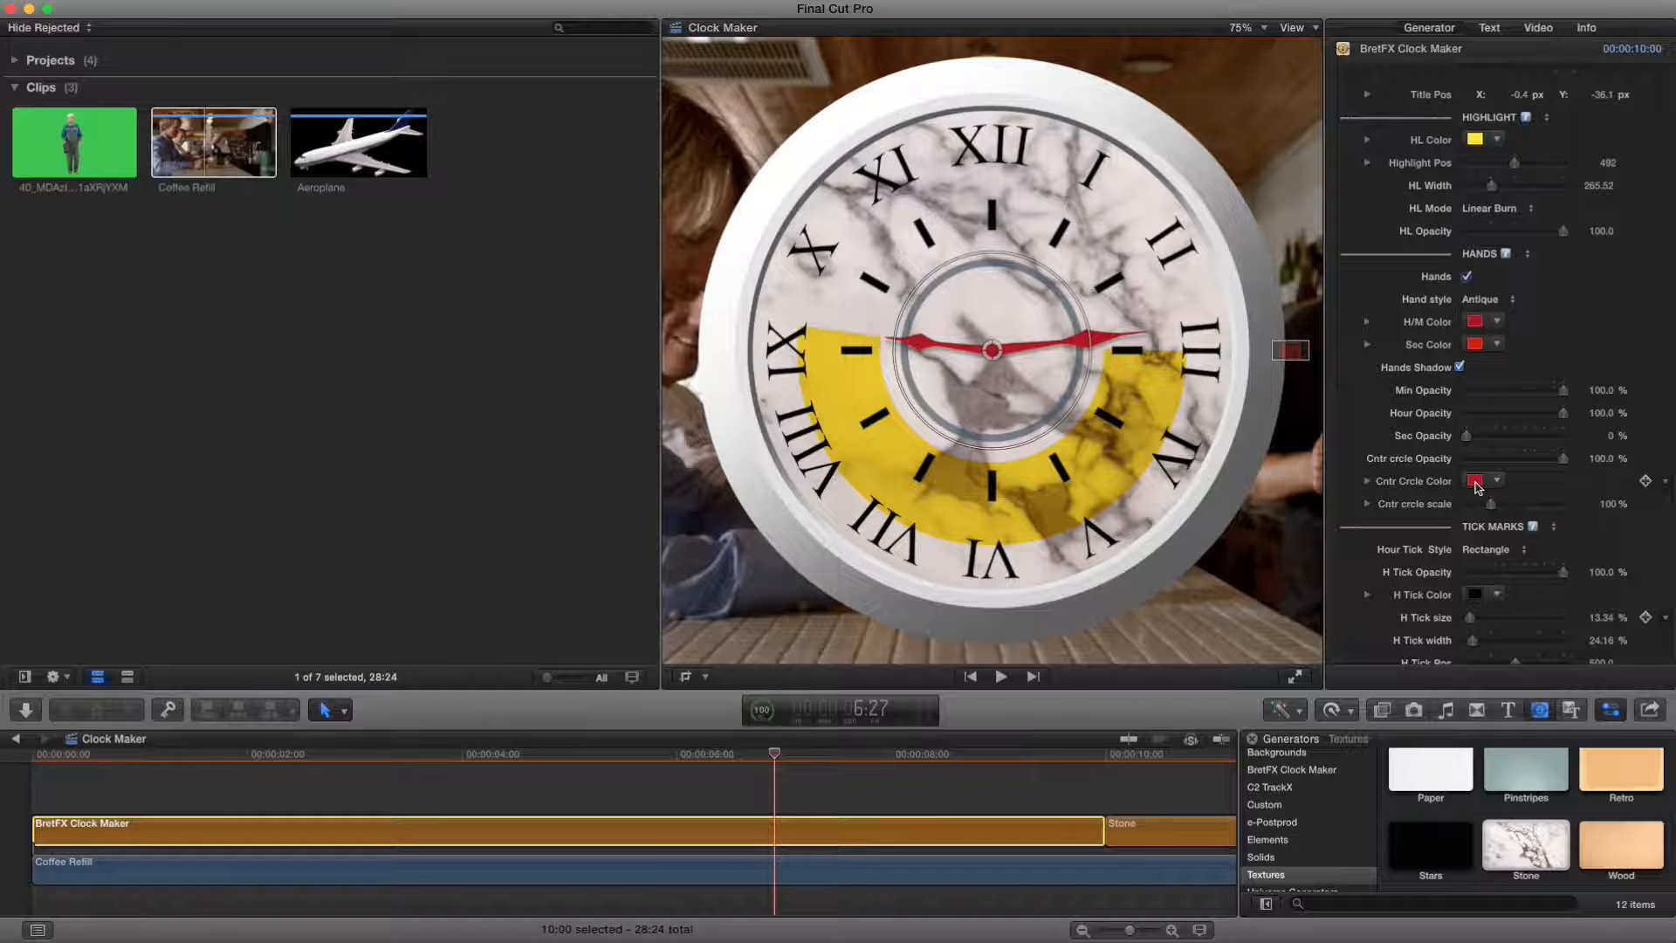
Step: Shift the yellow highlight outward behind the Roman numerals by setting the highlight position to 635
scroll(1477, 486, down, 5)
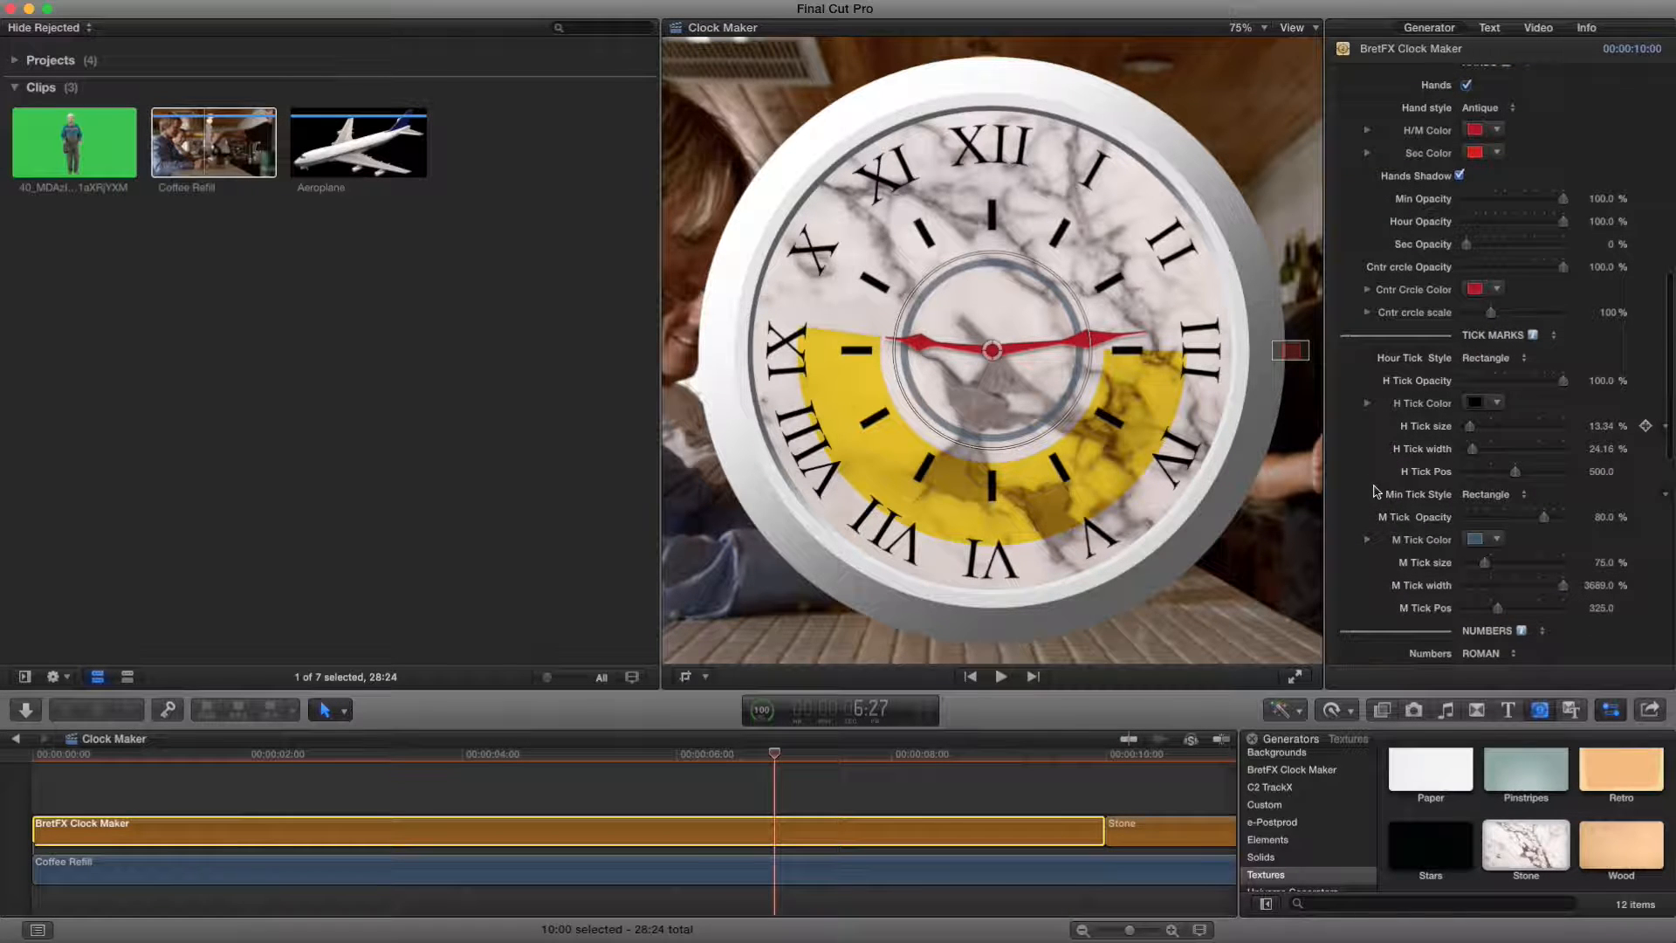
scroll(1359, 481, down, 2)
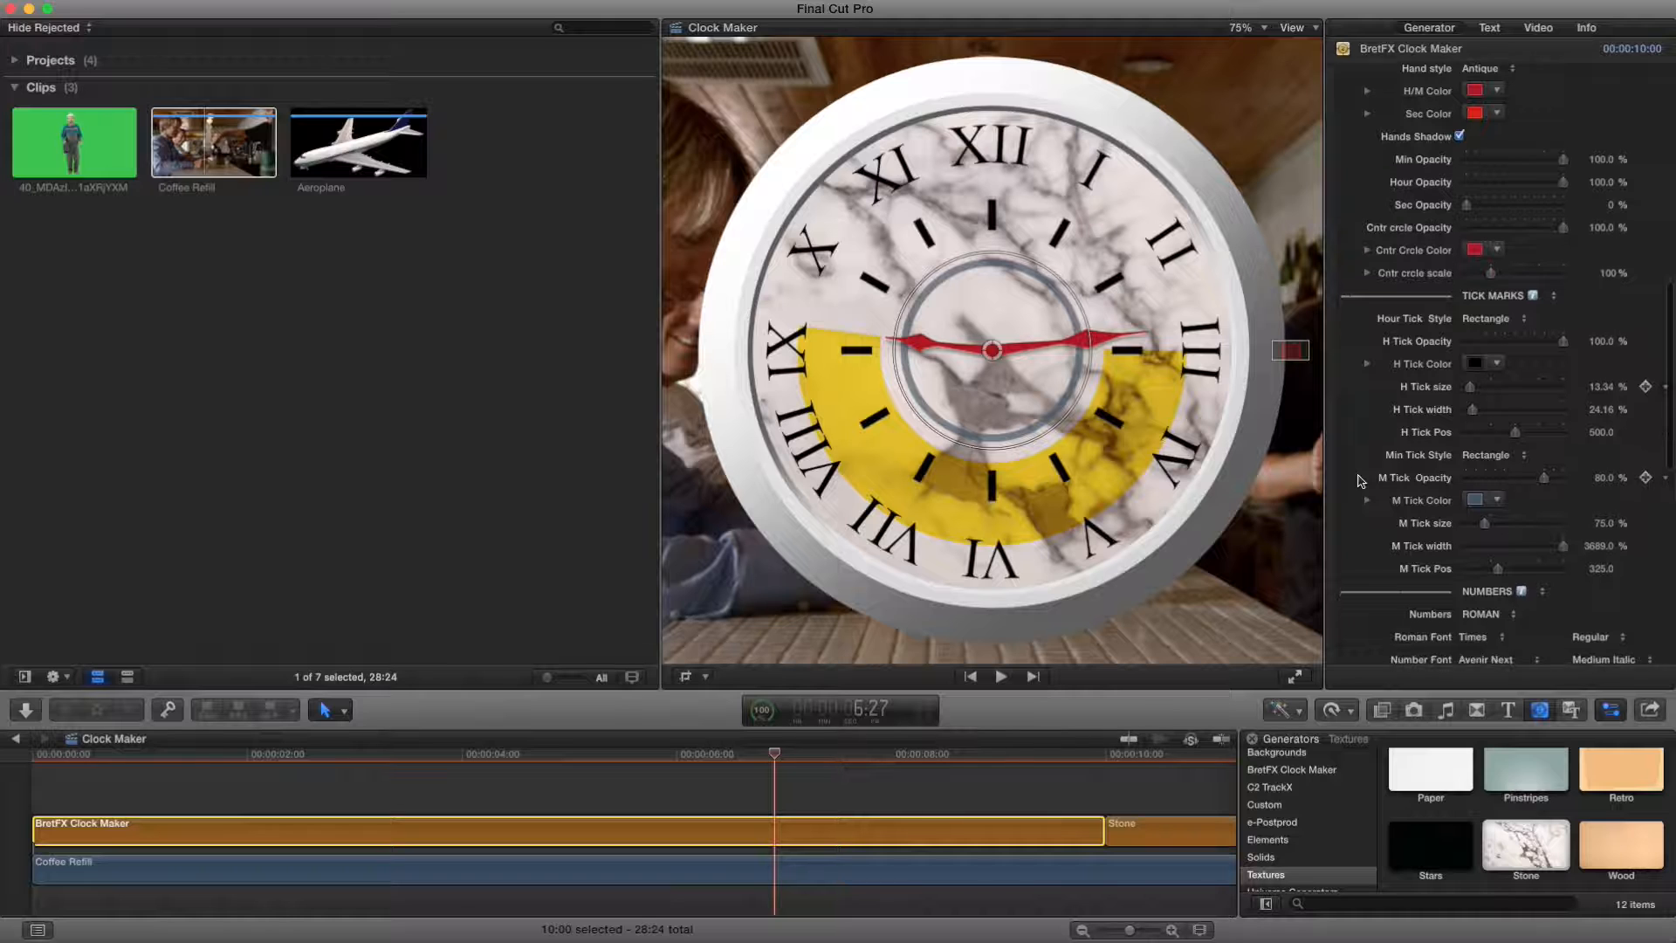
scroll(1358, 481, up, 10)
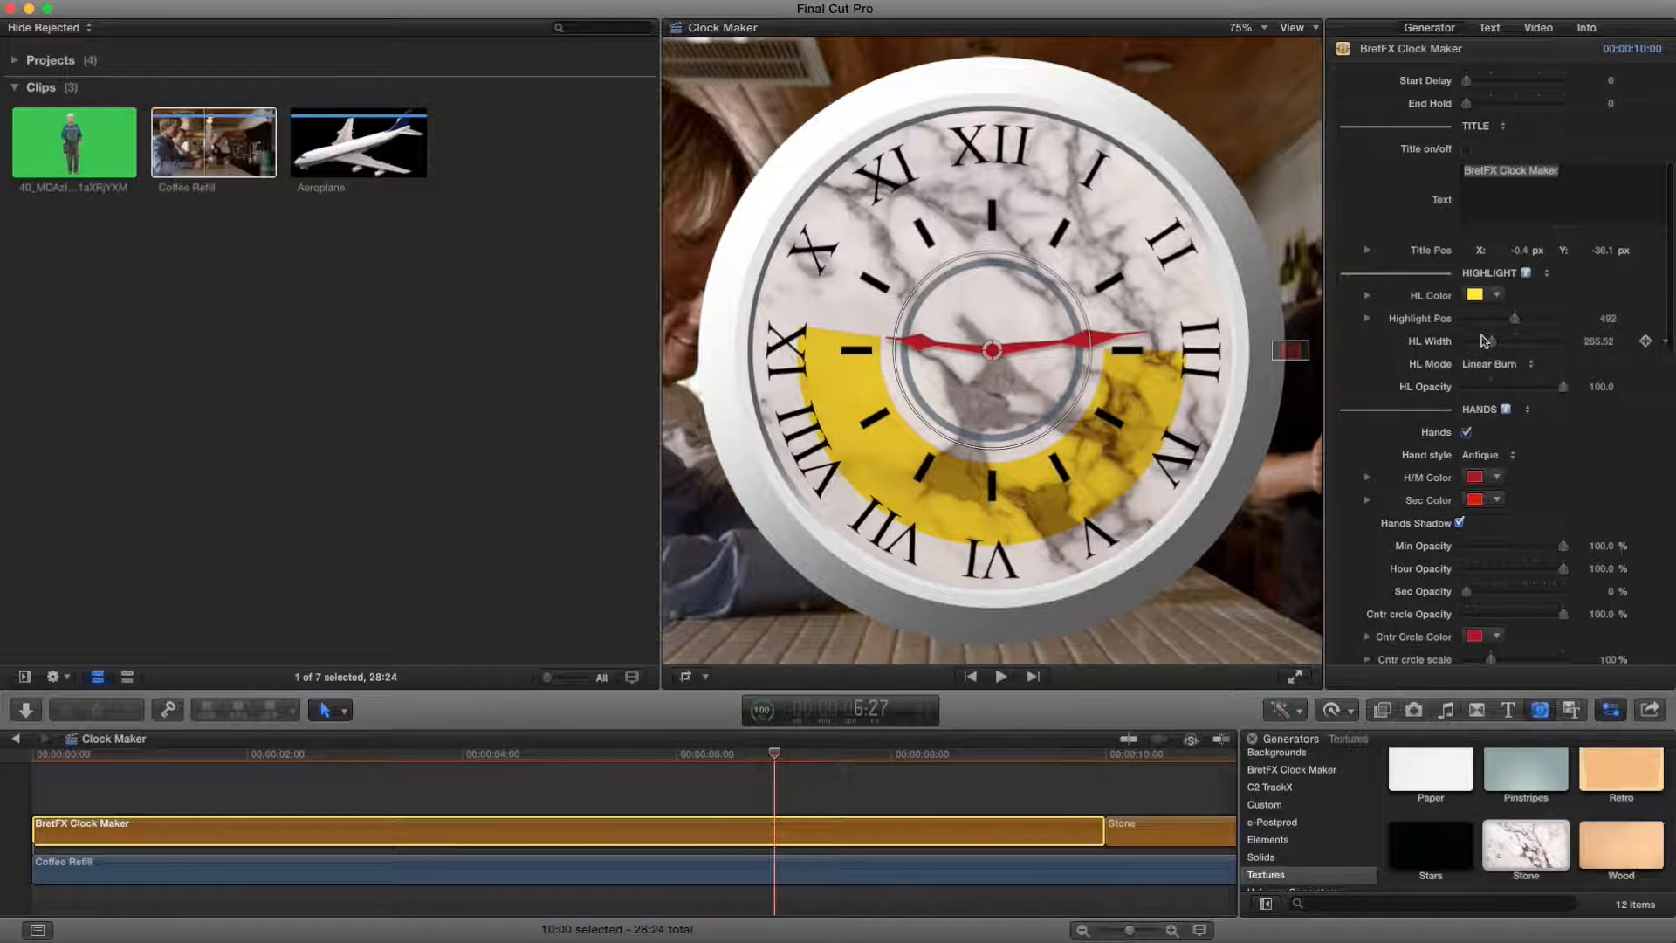
drag(1517, 323, 1529, 327)
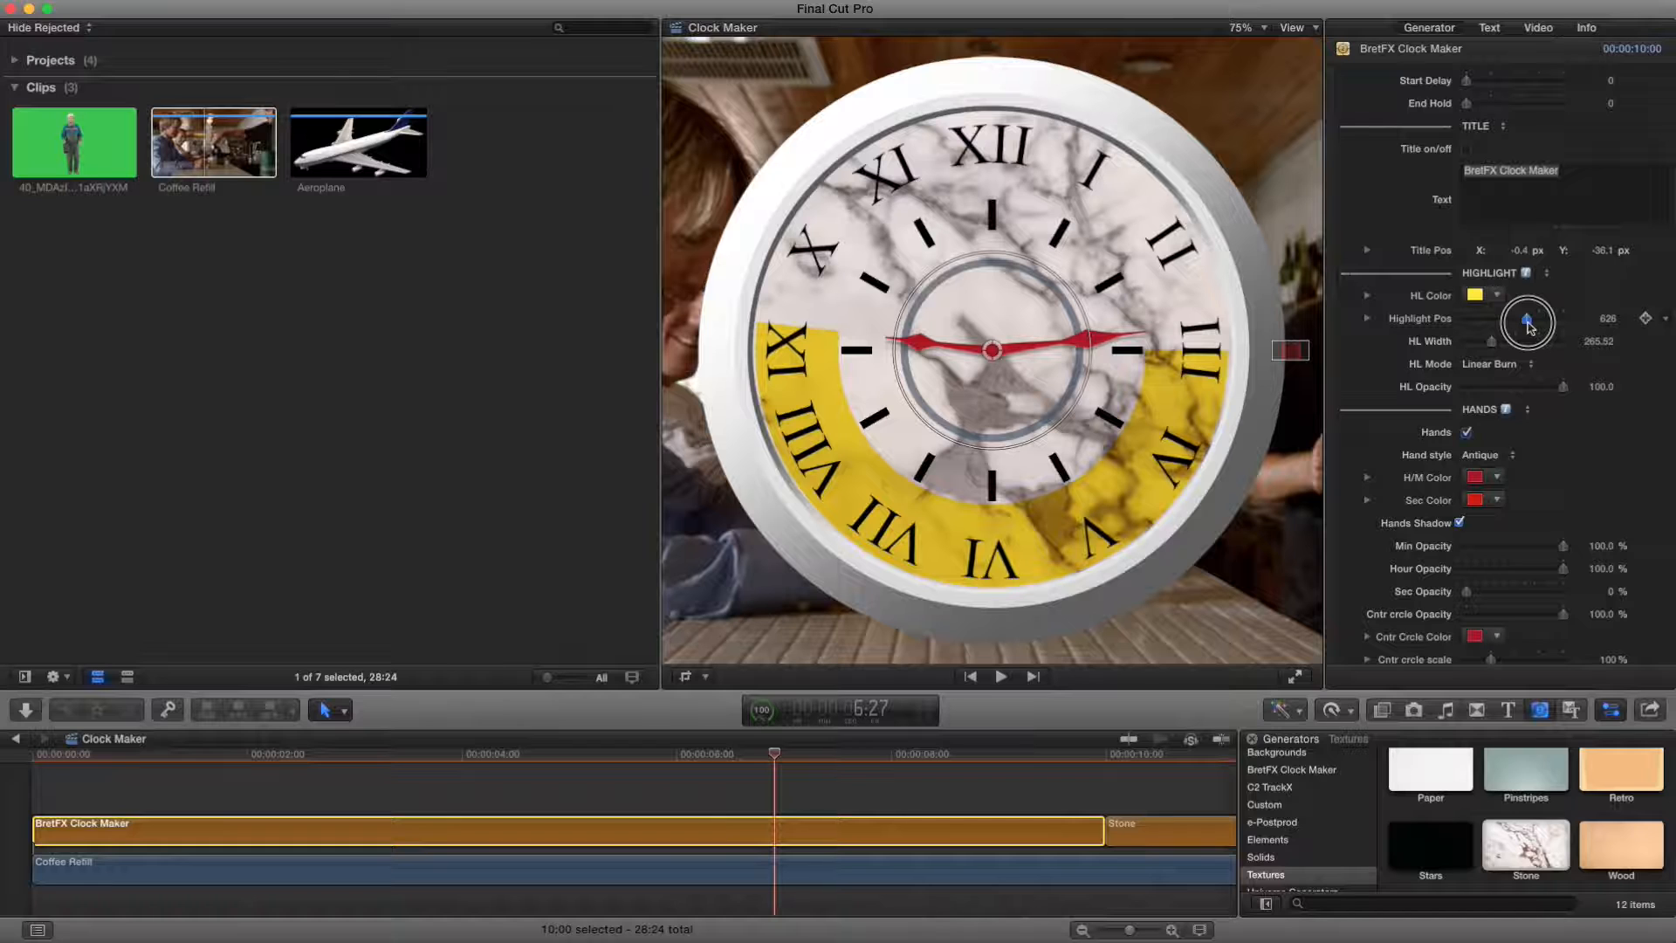
drag(1530, 327, 1529, 327)
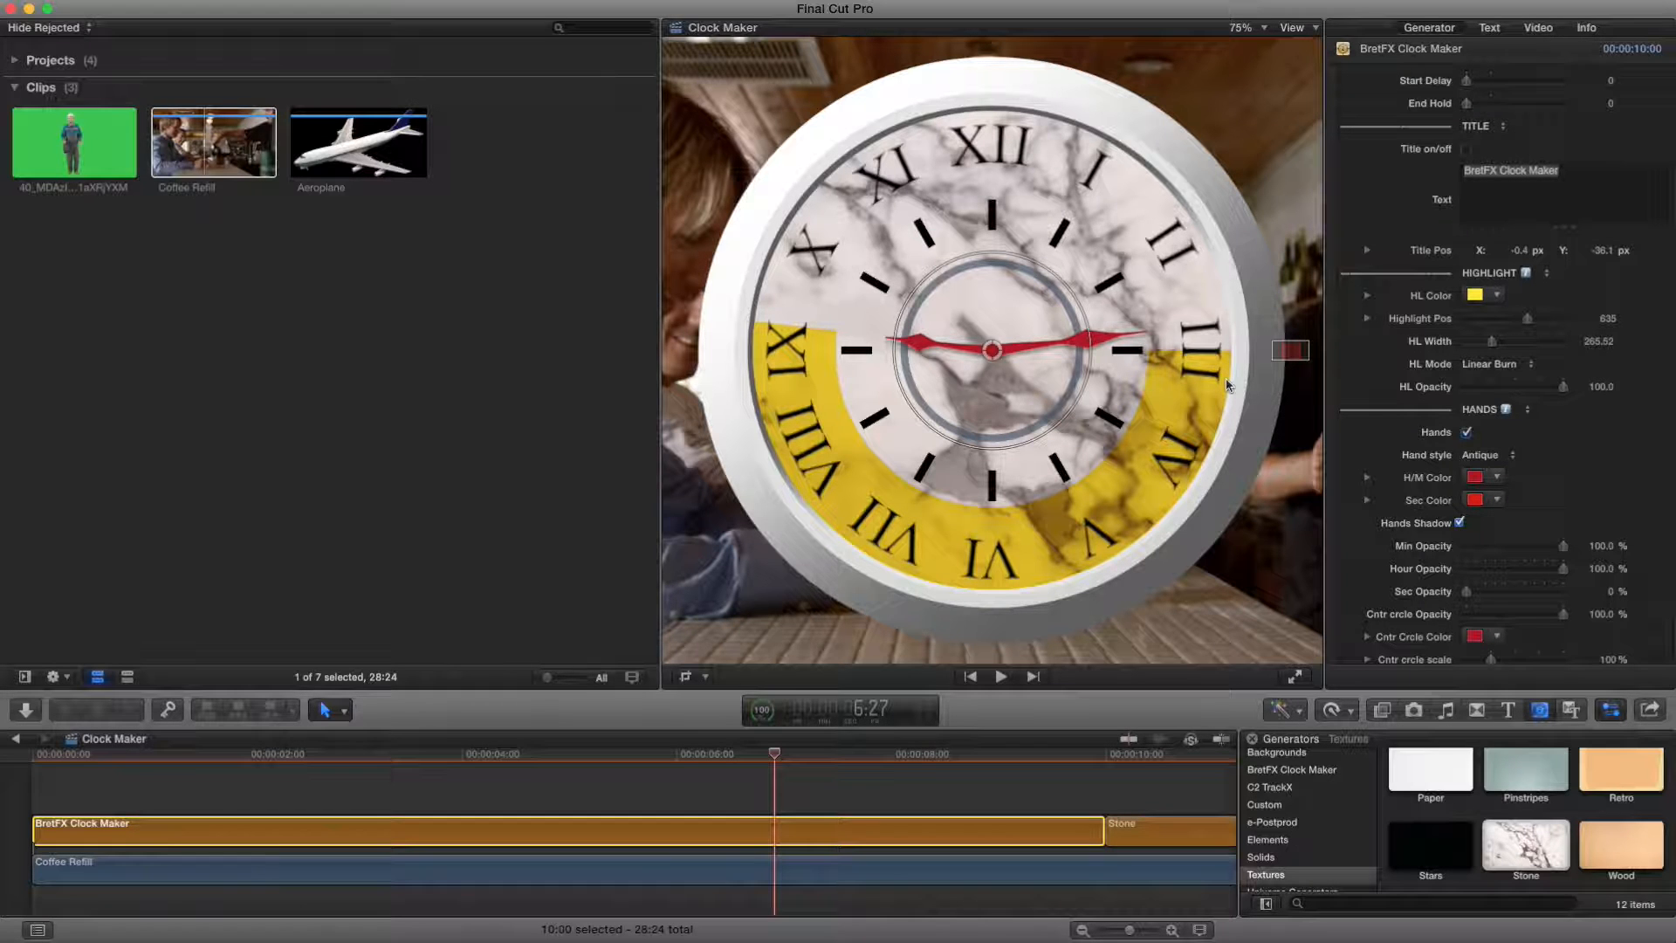
Step: Play the Clock Maker clip from near its start to preview the hands and highlight animation, and stop at 7:24
drag(359, 758, 160, 770)
key(space)
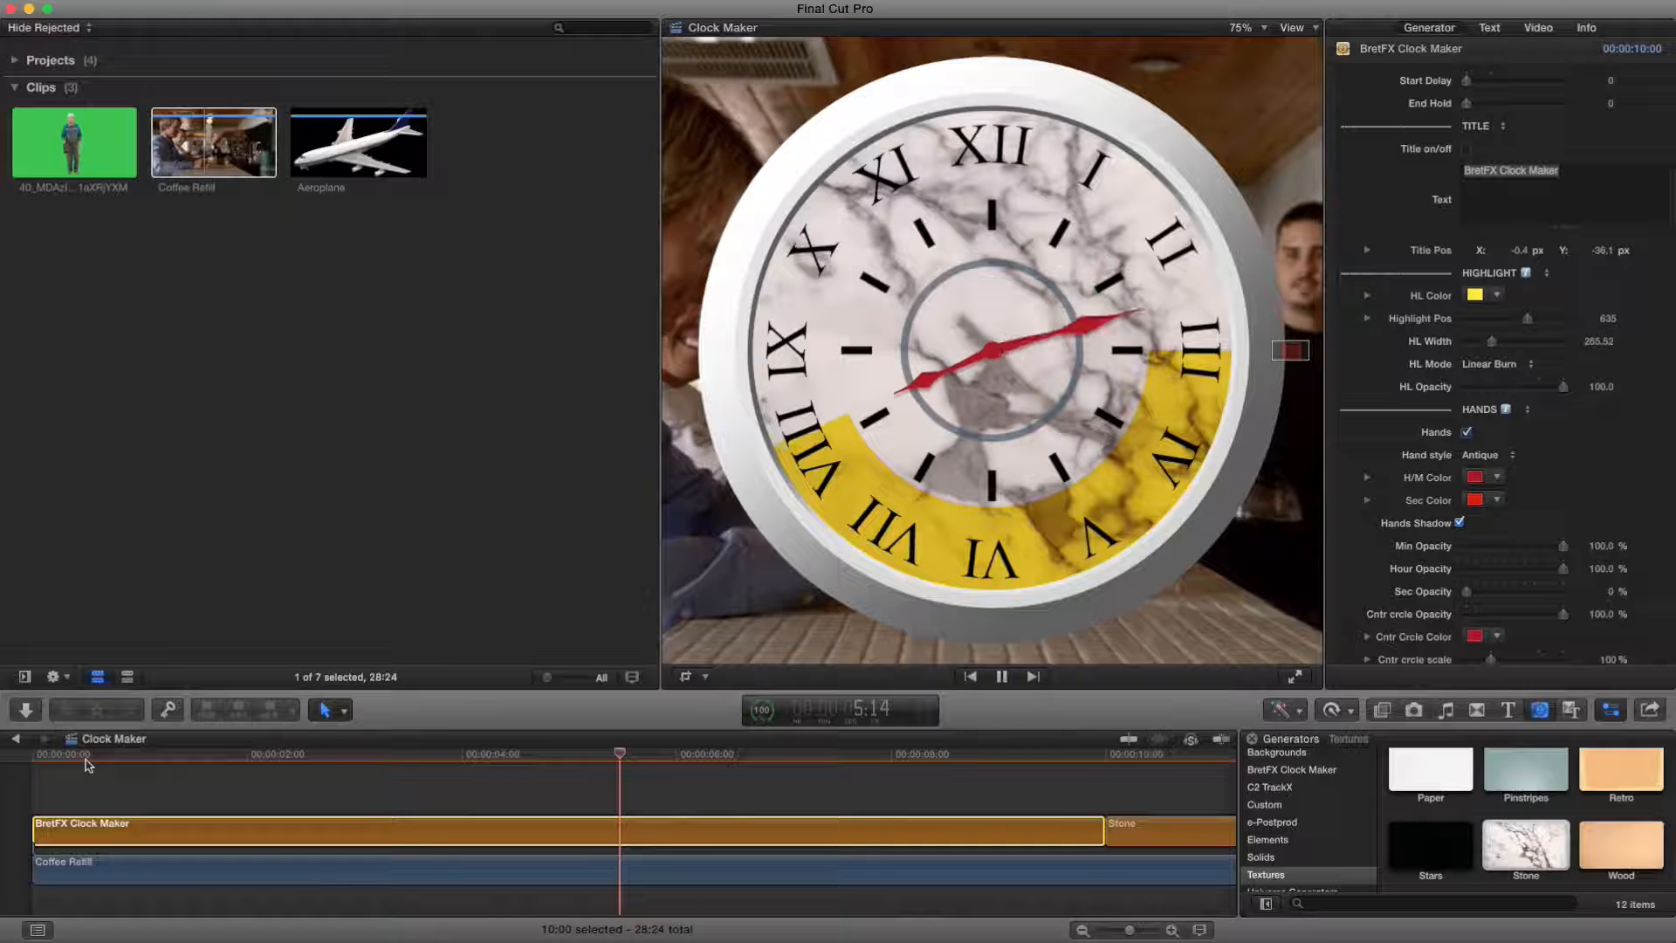
key(space)
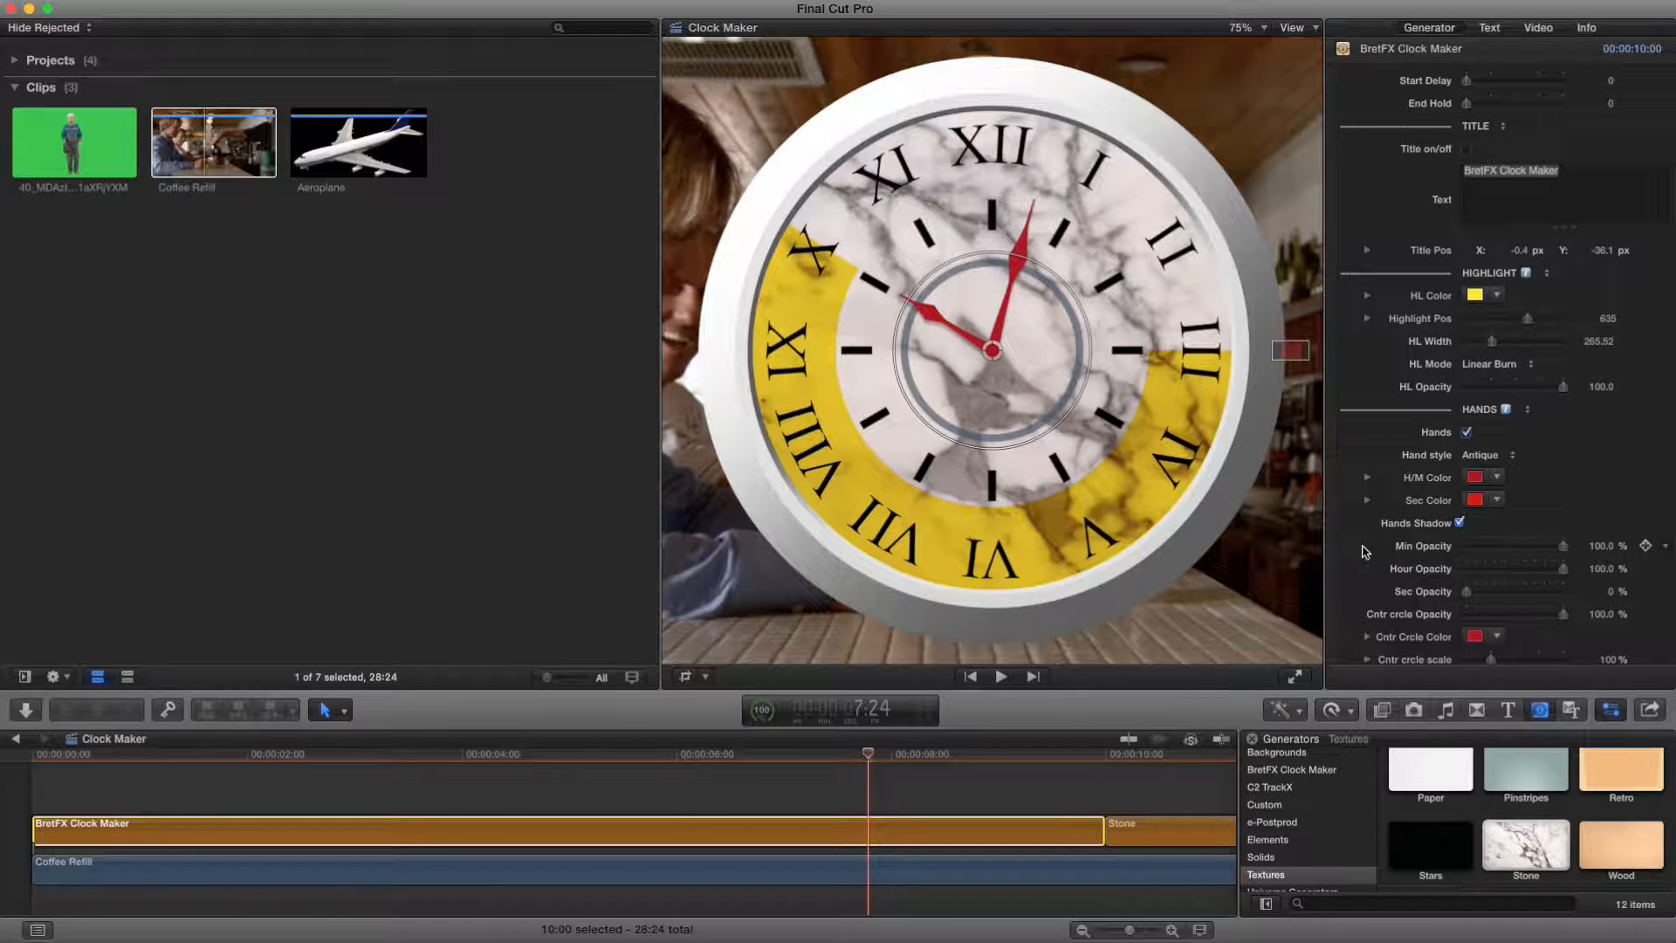
Step: Toggle the clock's edge off and on several times to compare the face with and without it, leaving it on
scroll(1350, 559, down, 5)
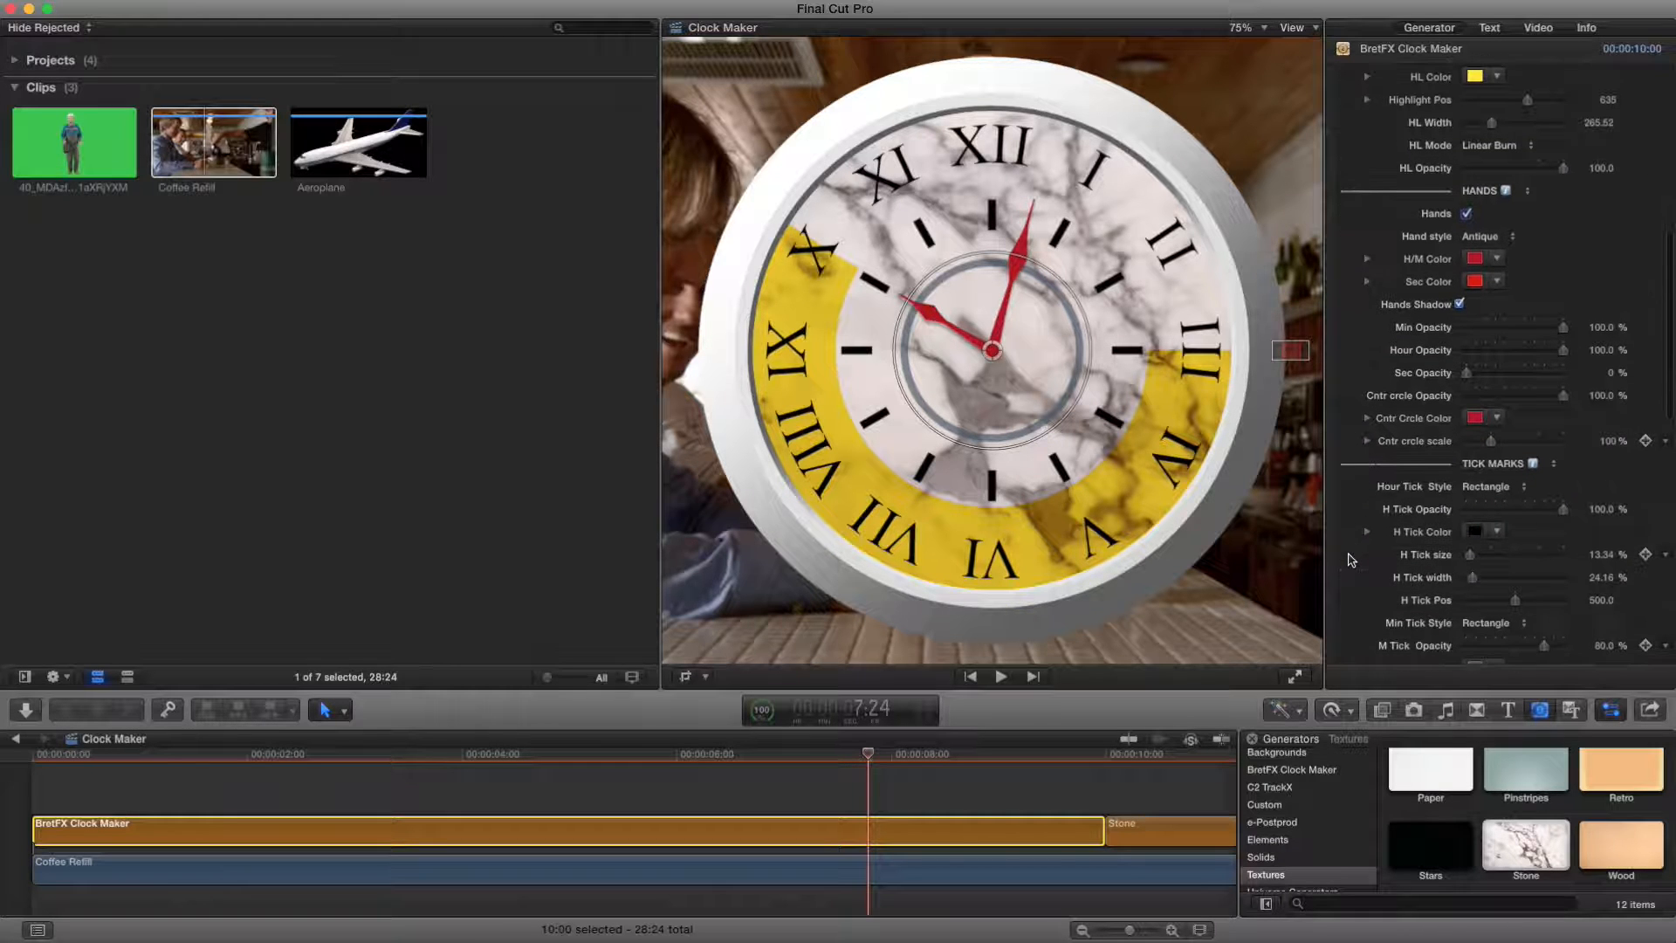
scroll(1350, 558, down, 3)
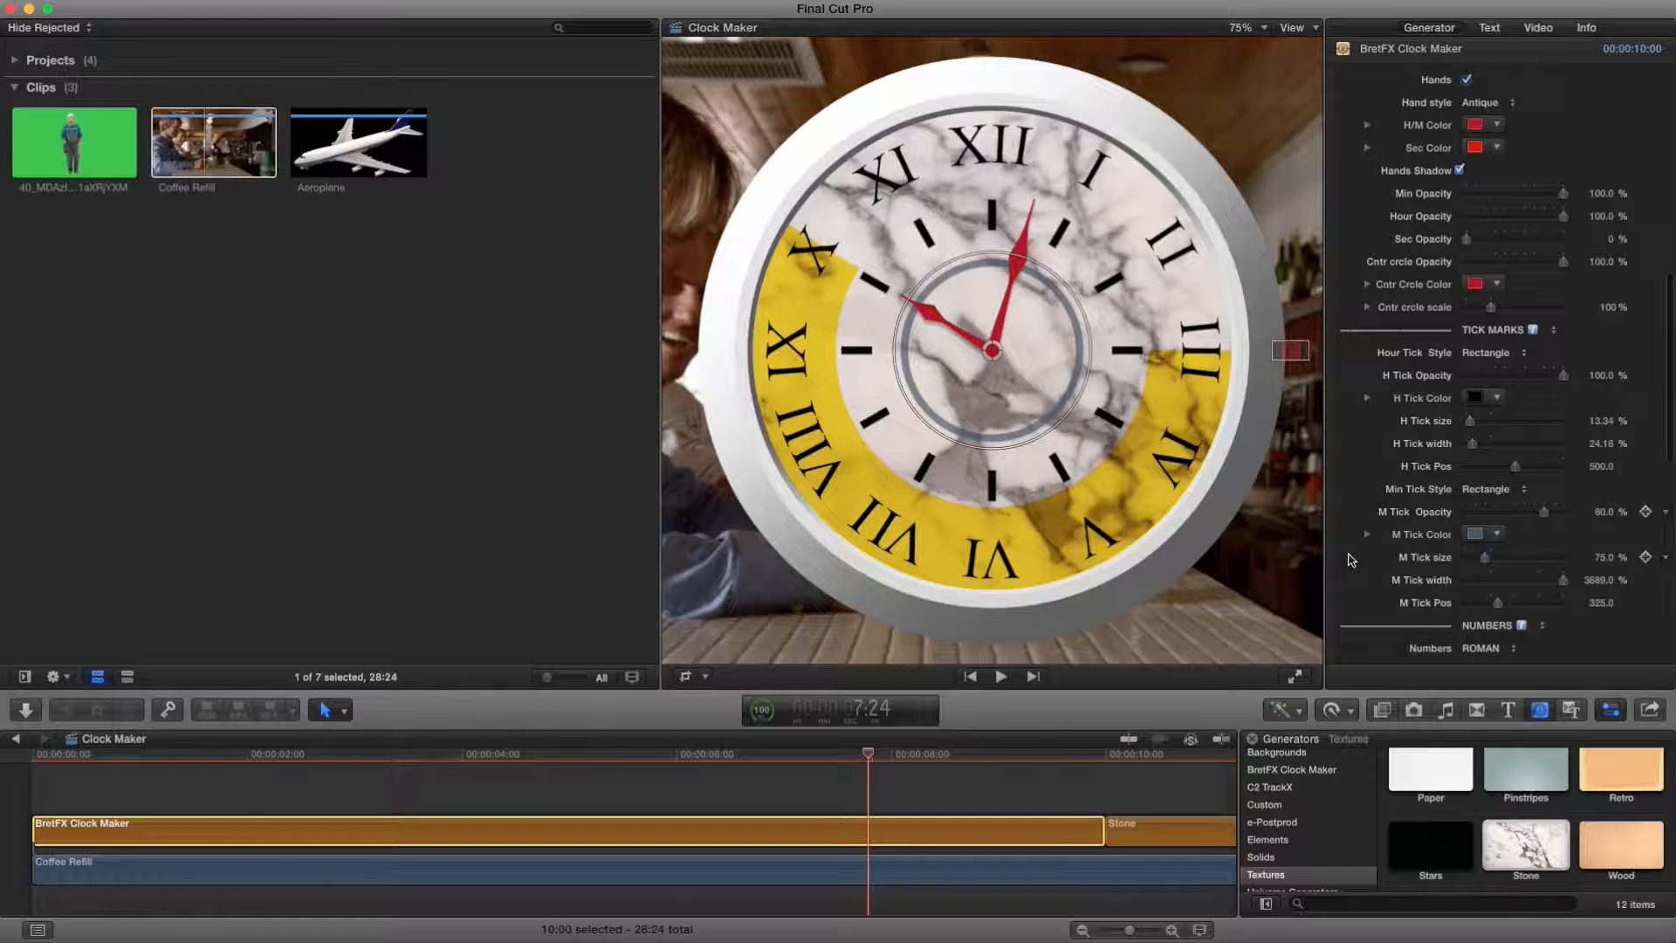
scroll(1350, 559, down, 4)
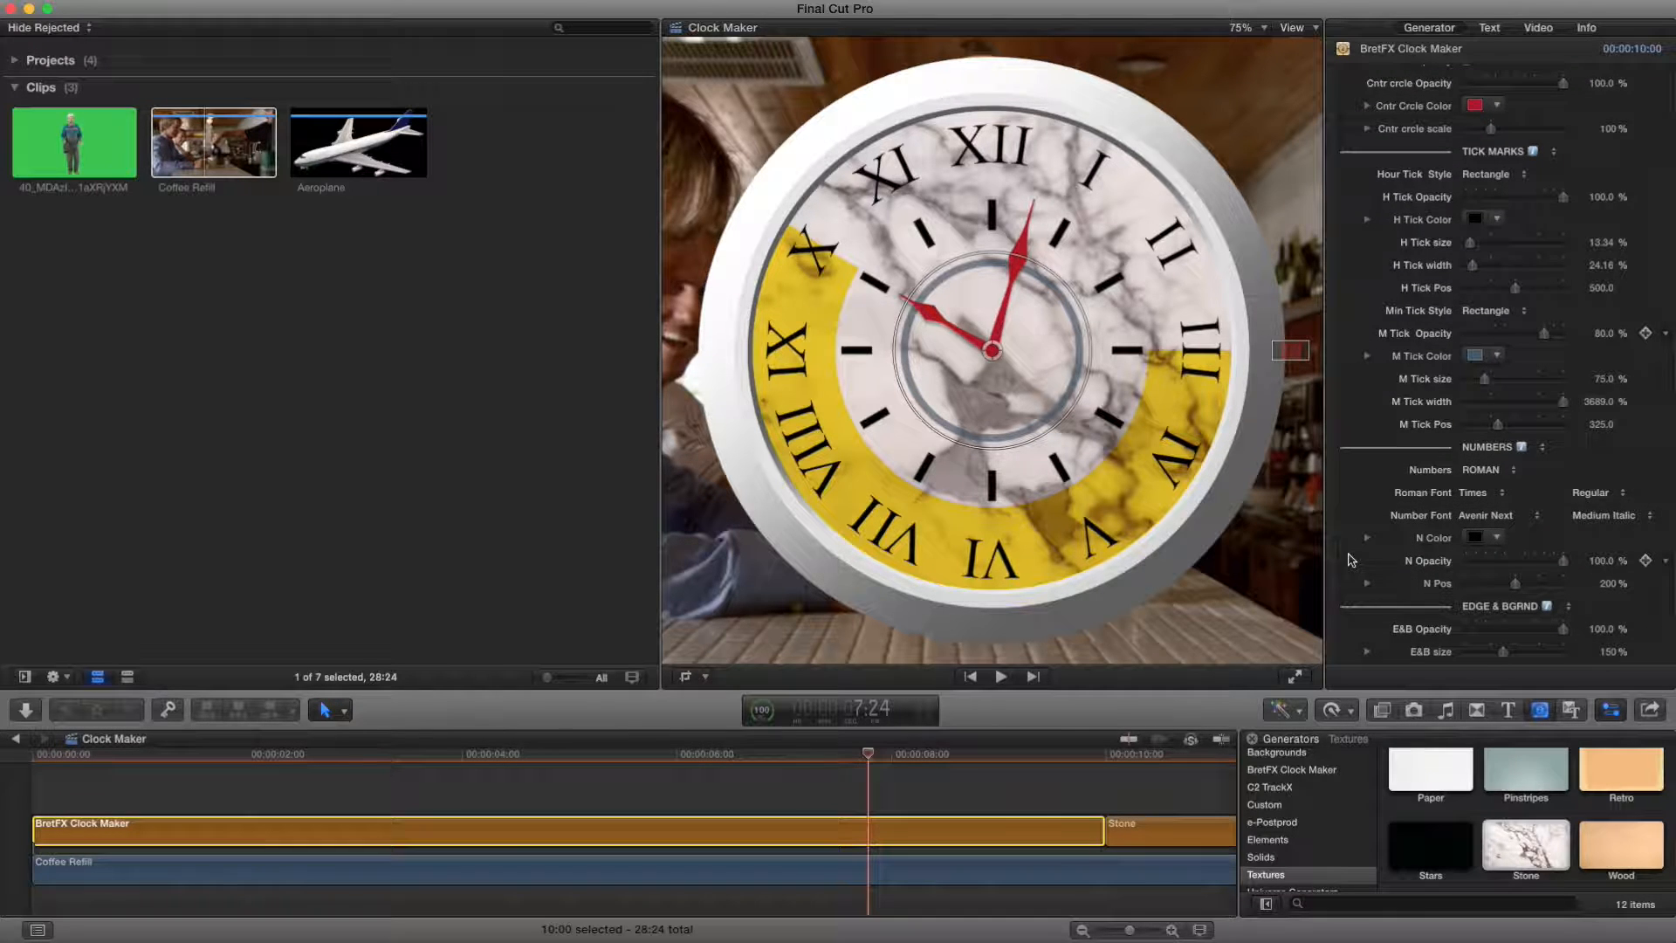
scroll(1350, 559, down, 10)
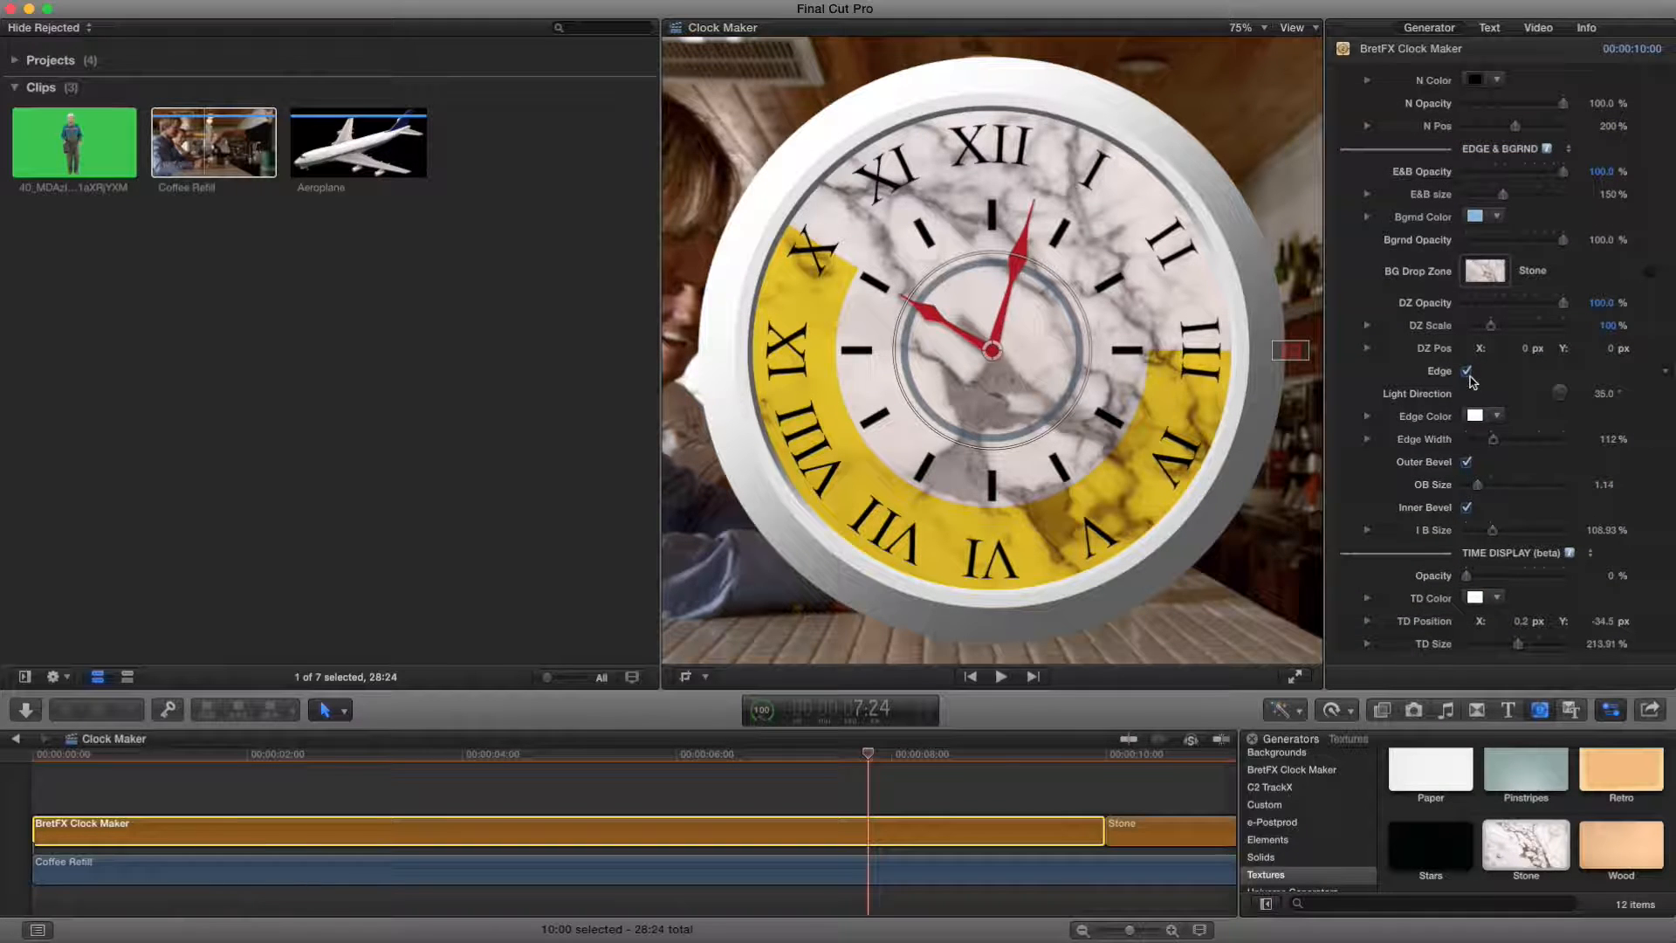
click(1467, 372)
click(1467, 372)
click(1468, 372)
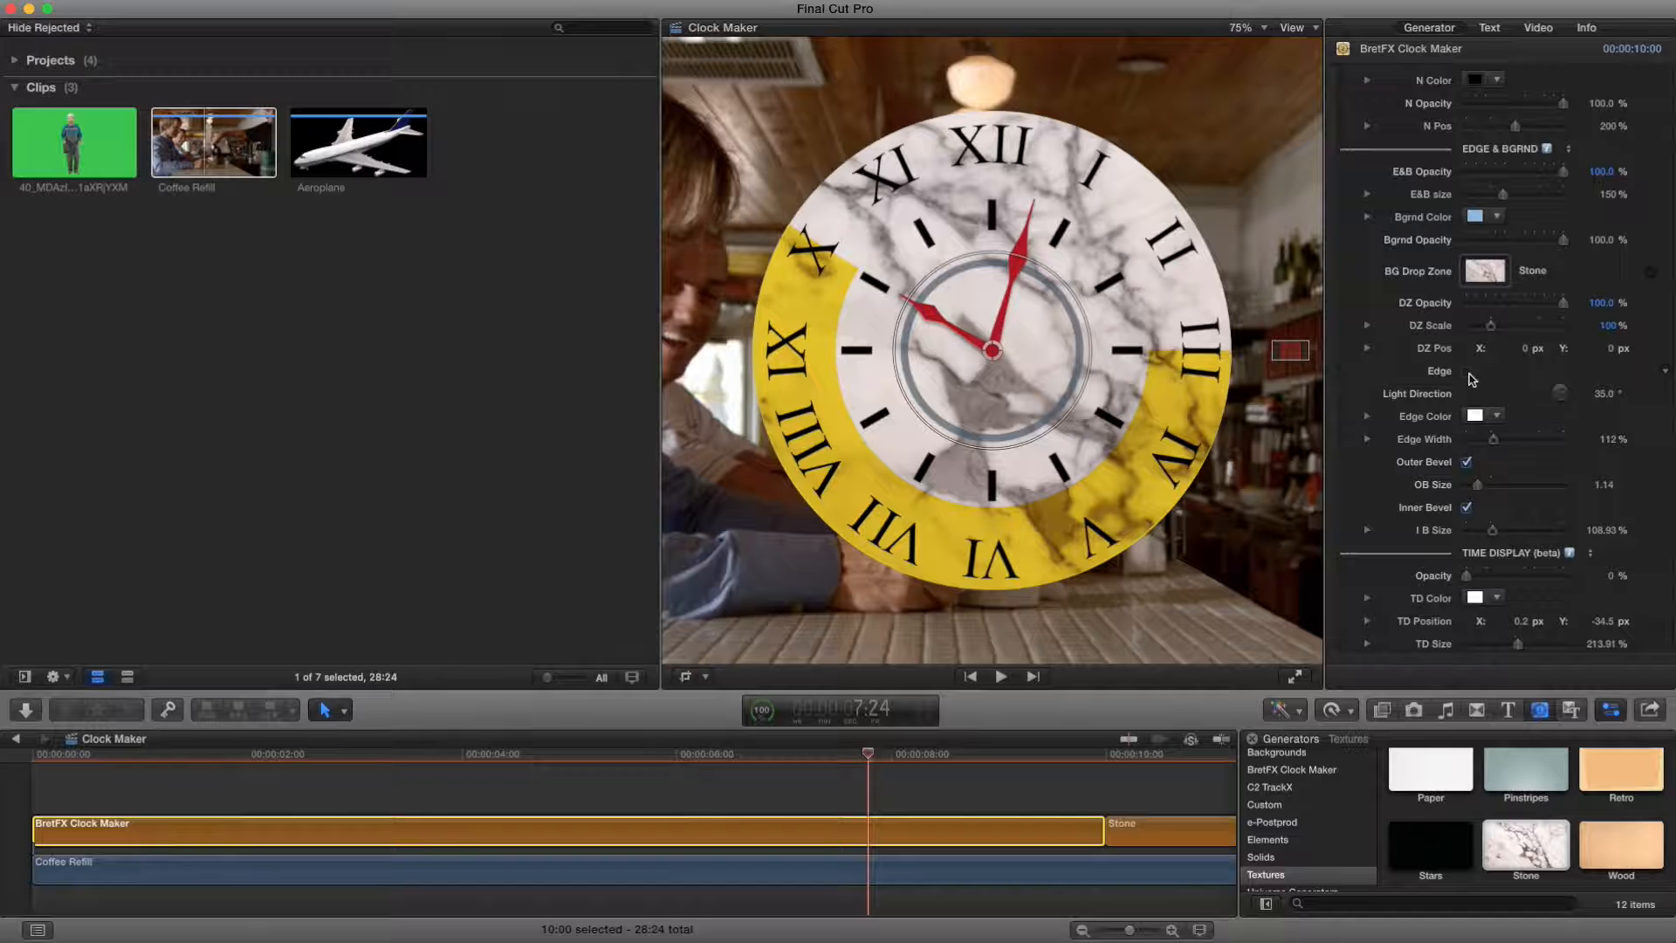
click(1468, 374)
click(1468, 374)
click(1469, 373)
Step: Drop the drop zone opacity and the edge and background opacity to 0%, and return both to 100%
click(1561, 174)
mouse_move(1561, 174)
mouse_down()
mouse_move(1355, 172)
mouse_move(1565, 177)
mouse_up()
drag(1563, 302, 1406, 300)
drag(1564, 177, 1381, 177)
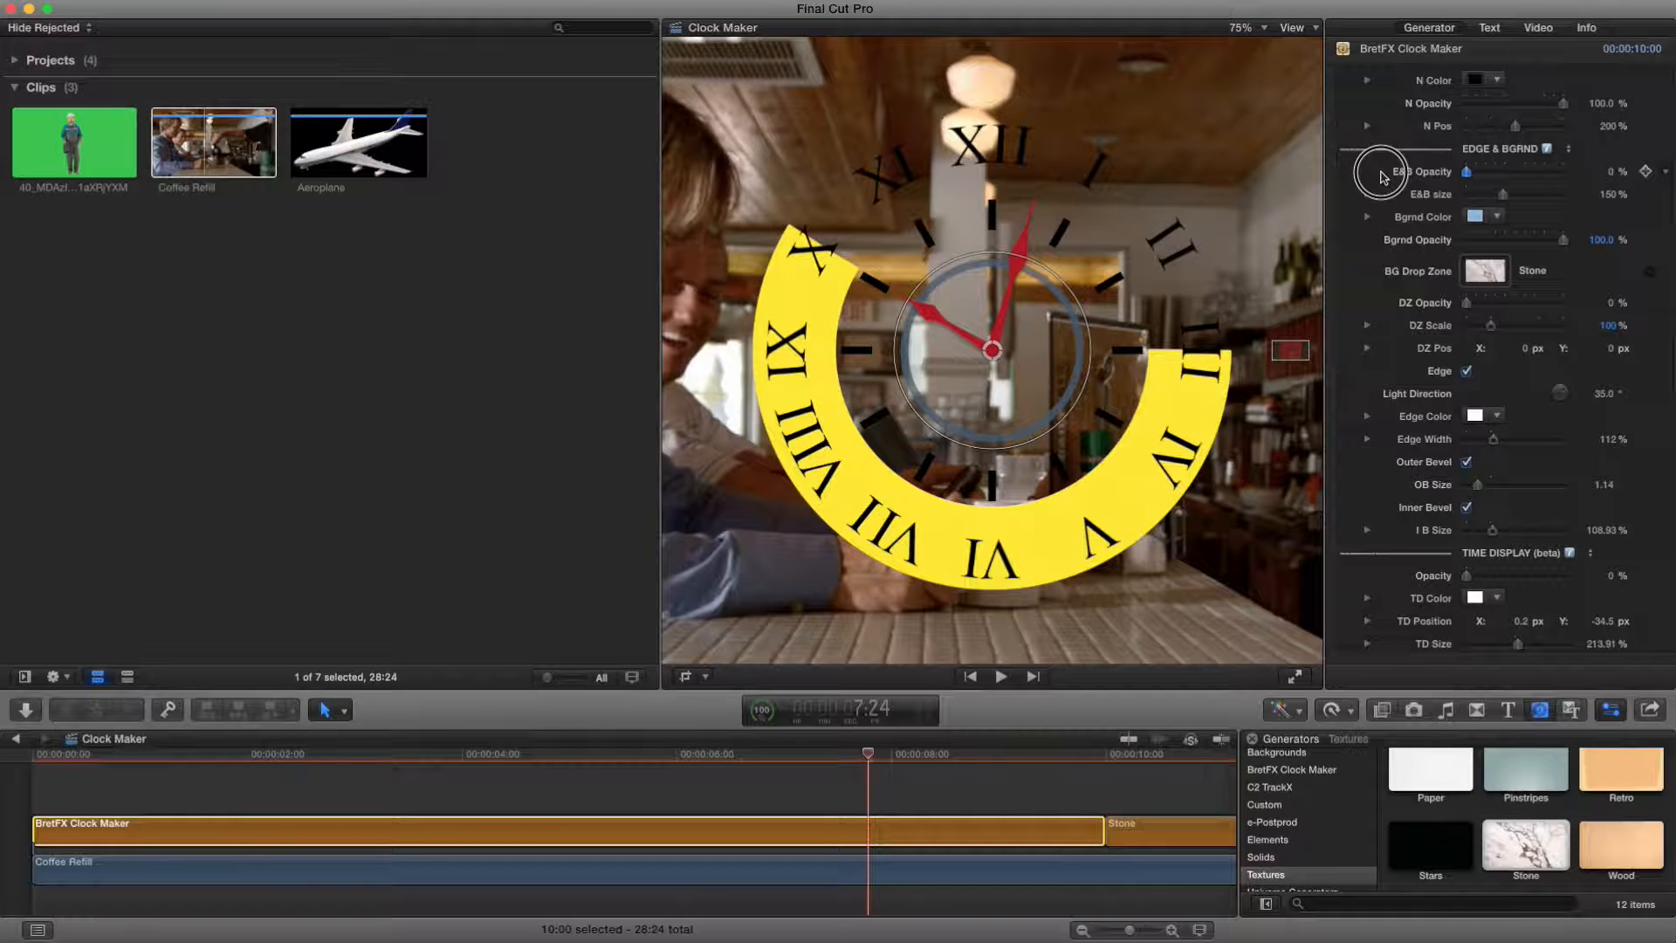
drag(1381, 177, 1571, 171)
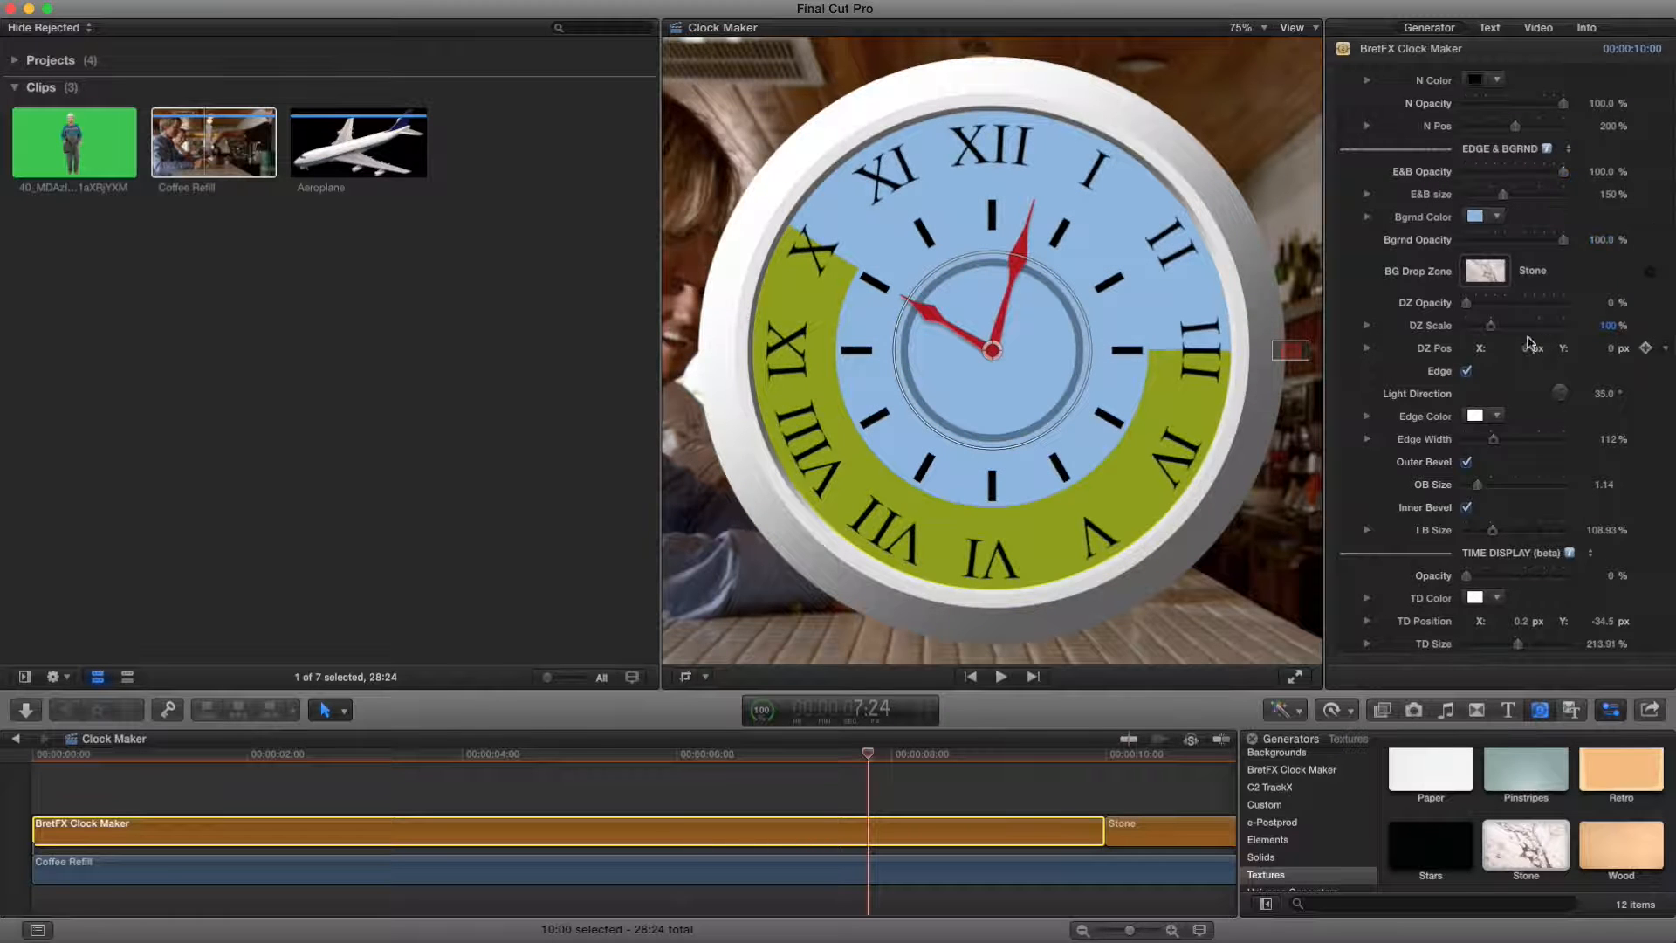
drag(1468, 305, 1665, 311)
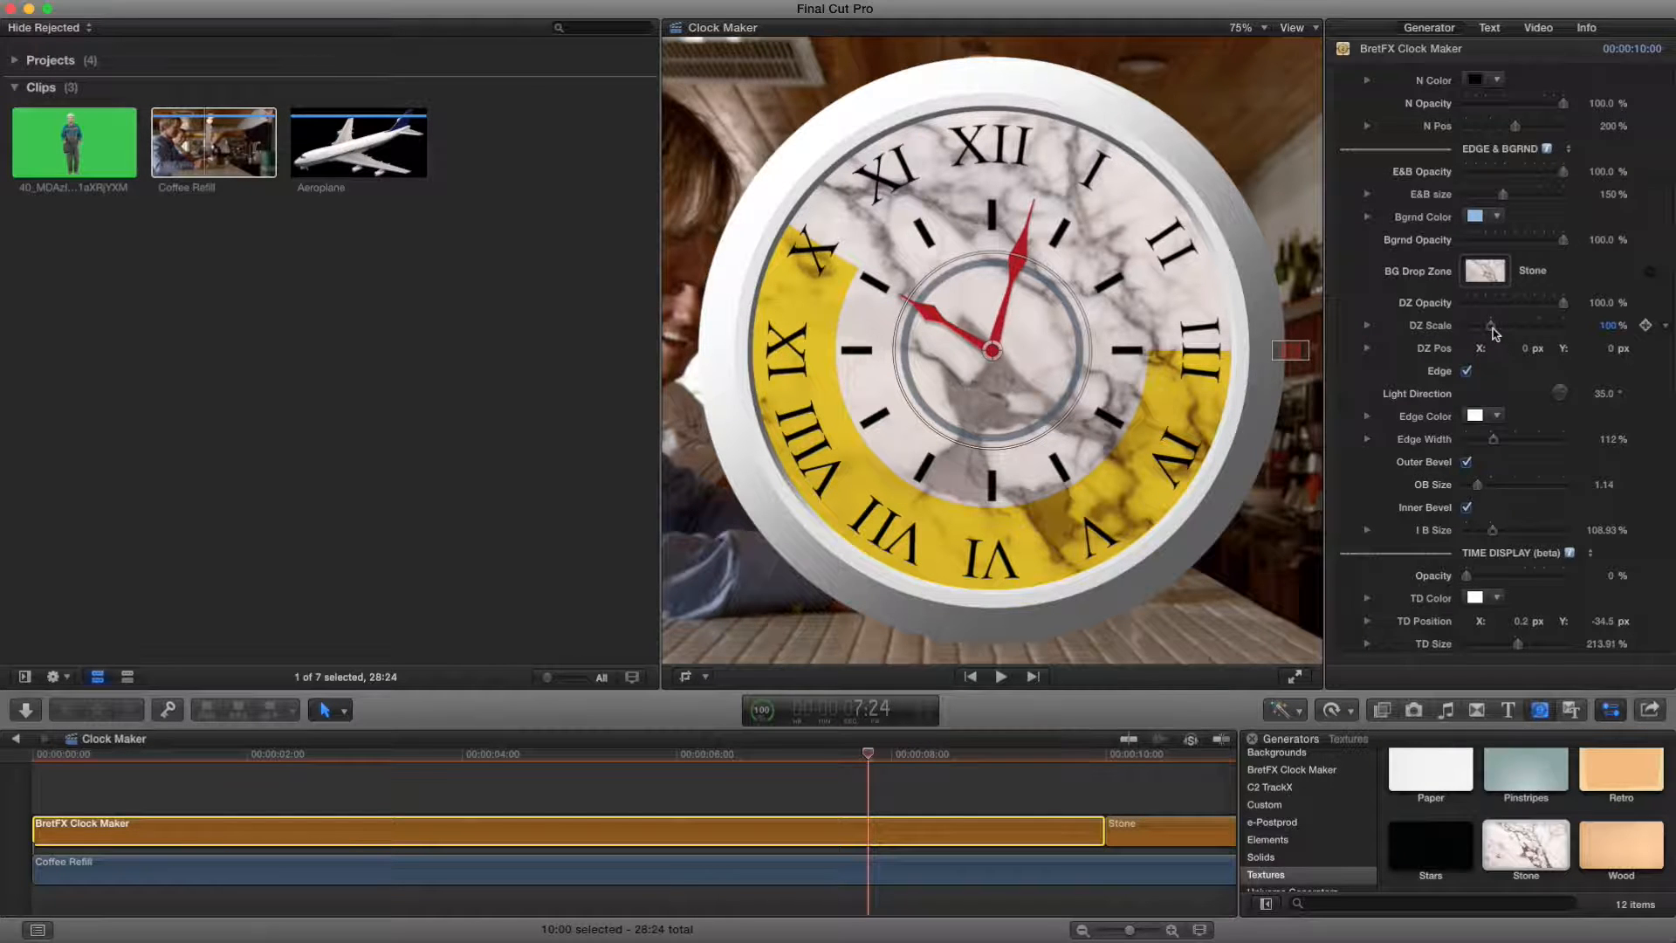
Step: Test the drop zone scale, ending at 100%, and reposition the Stone texture inside the clock face
drag(1492, 332, 1491, 333)
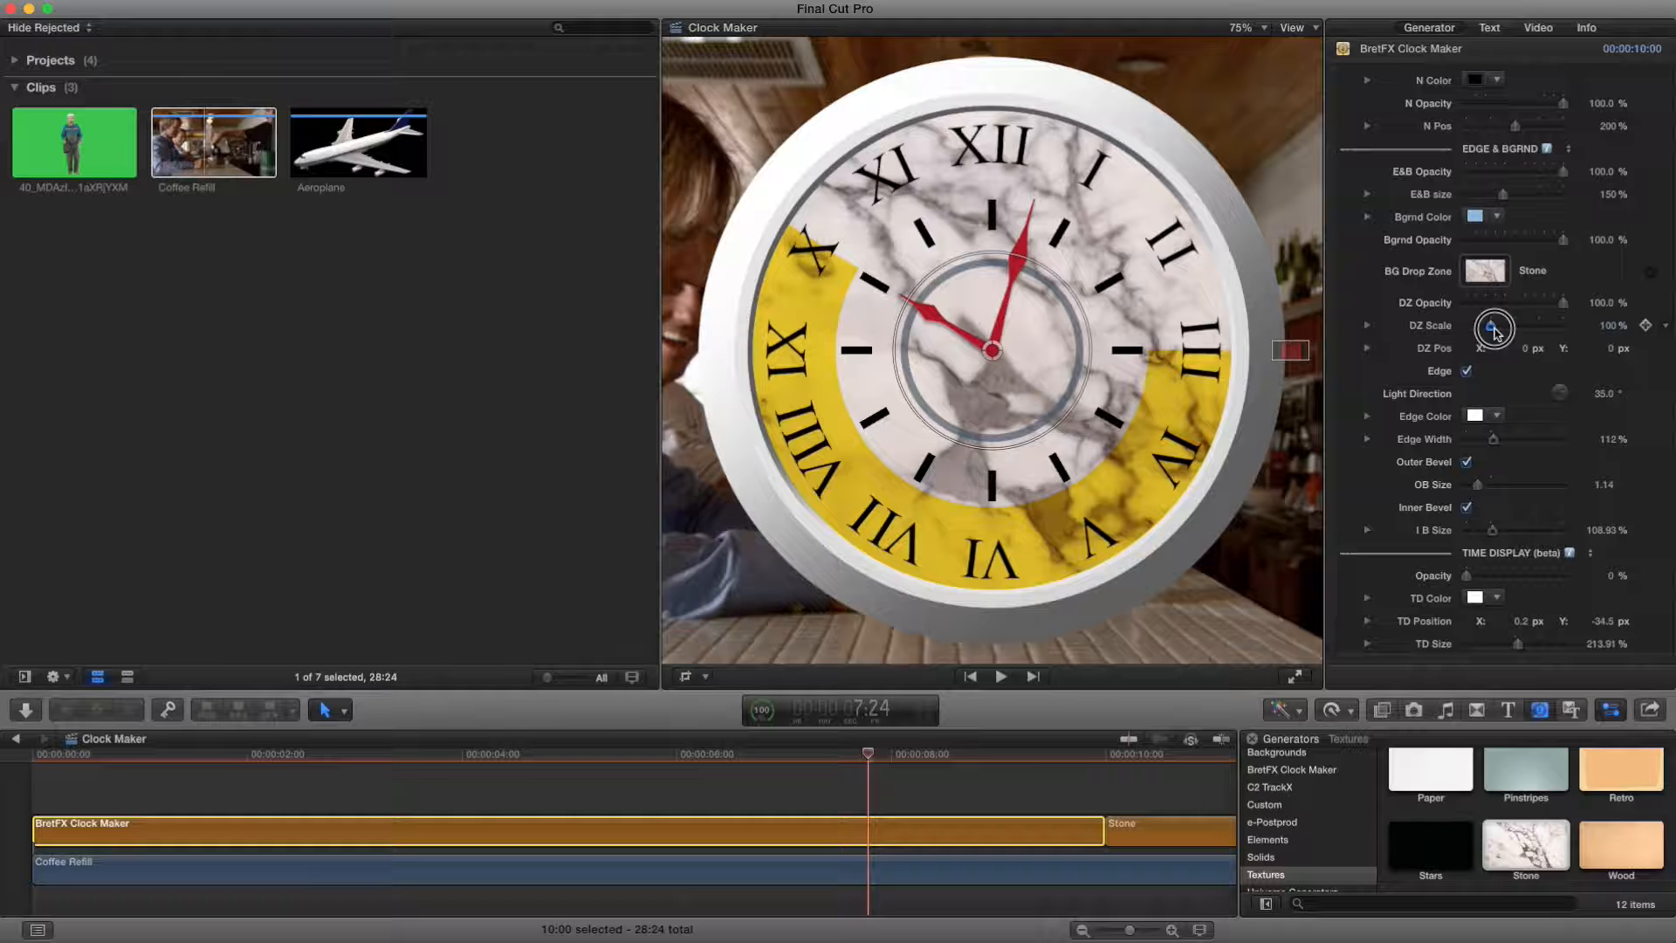
click(1138, 191)
click(1244, 139)
drag(1245, 138, 1059, 156)
mouse_move(1304, 94)
mouse_down()
mouse_move(1182, 161)
mouse_move(1285, 99)
mouse_up()
drag(1212, 147, 1376, 104)
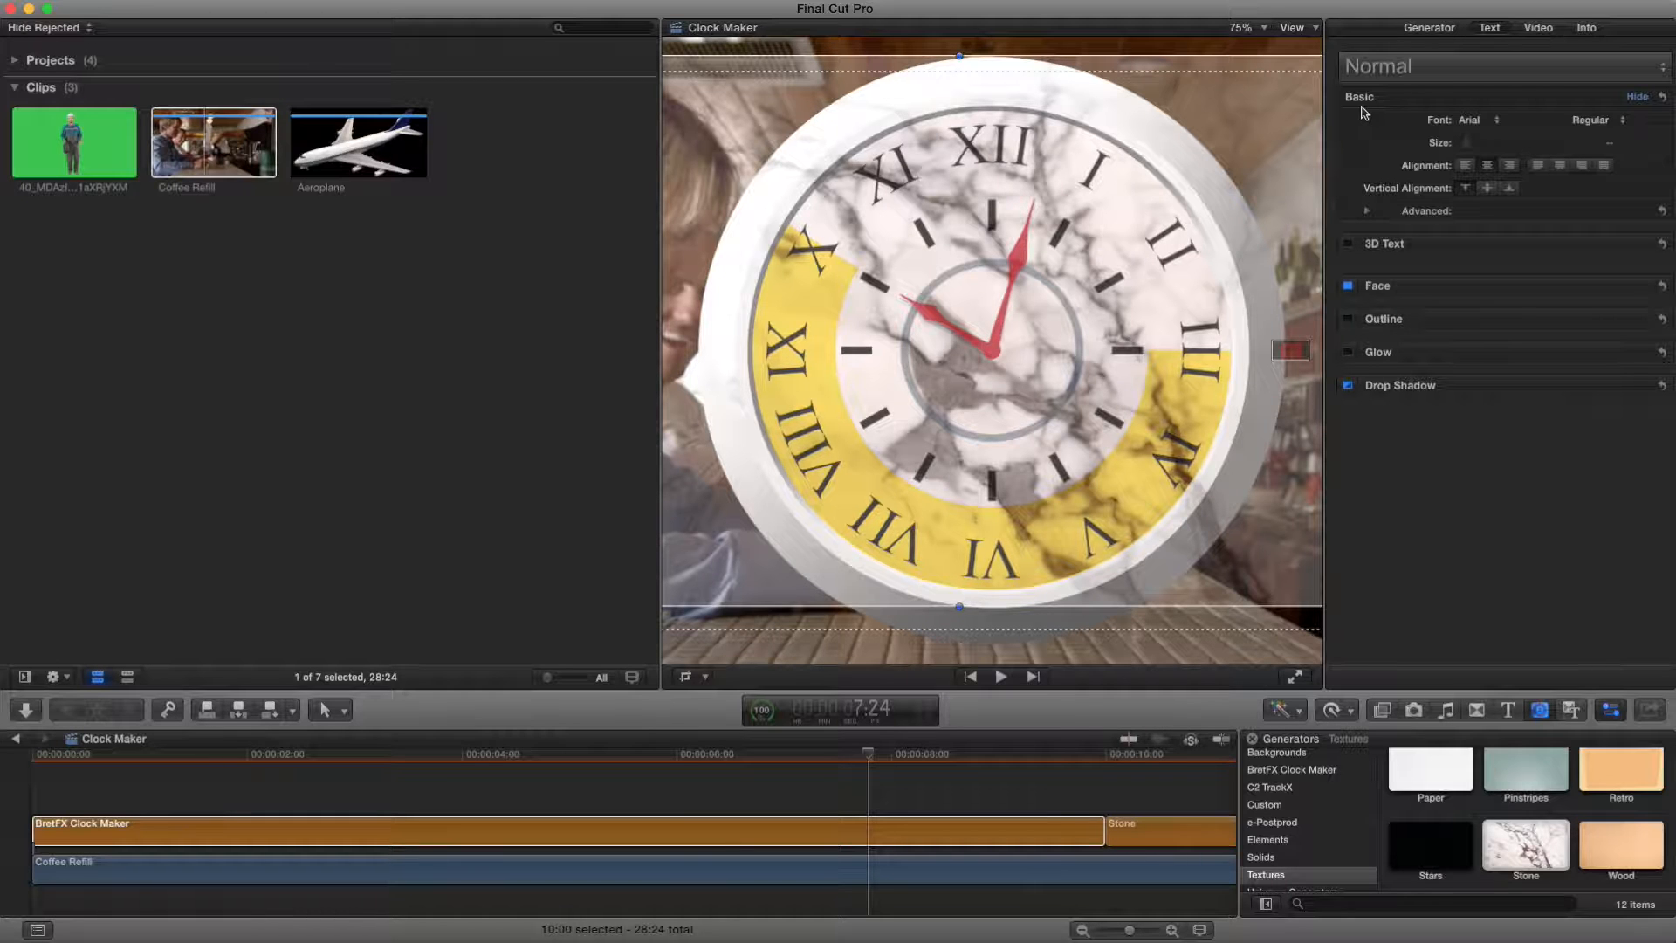
Step: Move the playhead to about 8 seconds and reselect the BretFX Clock Maker clip in the timeline
click(959, 796)
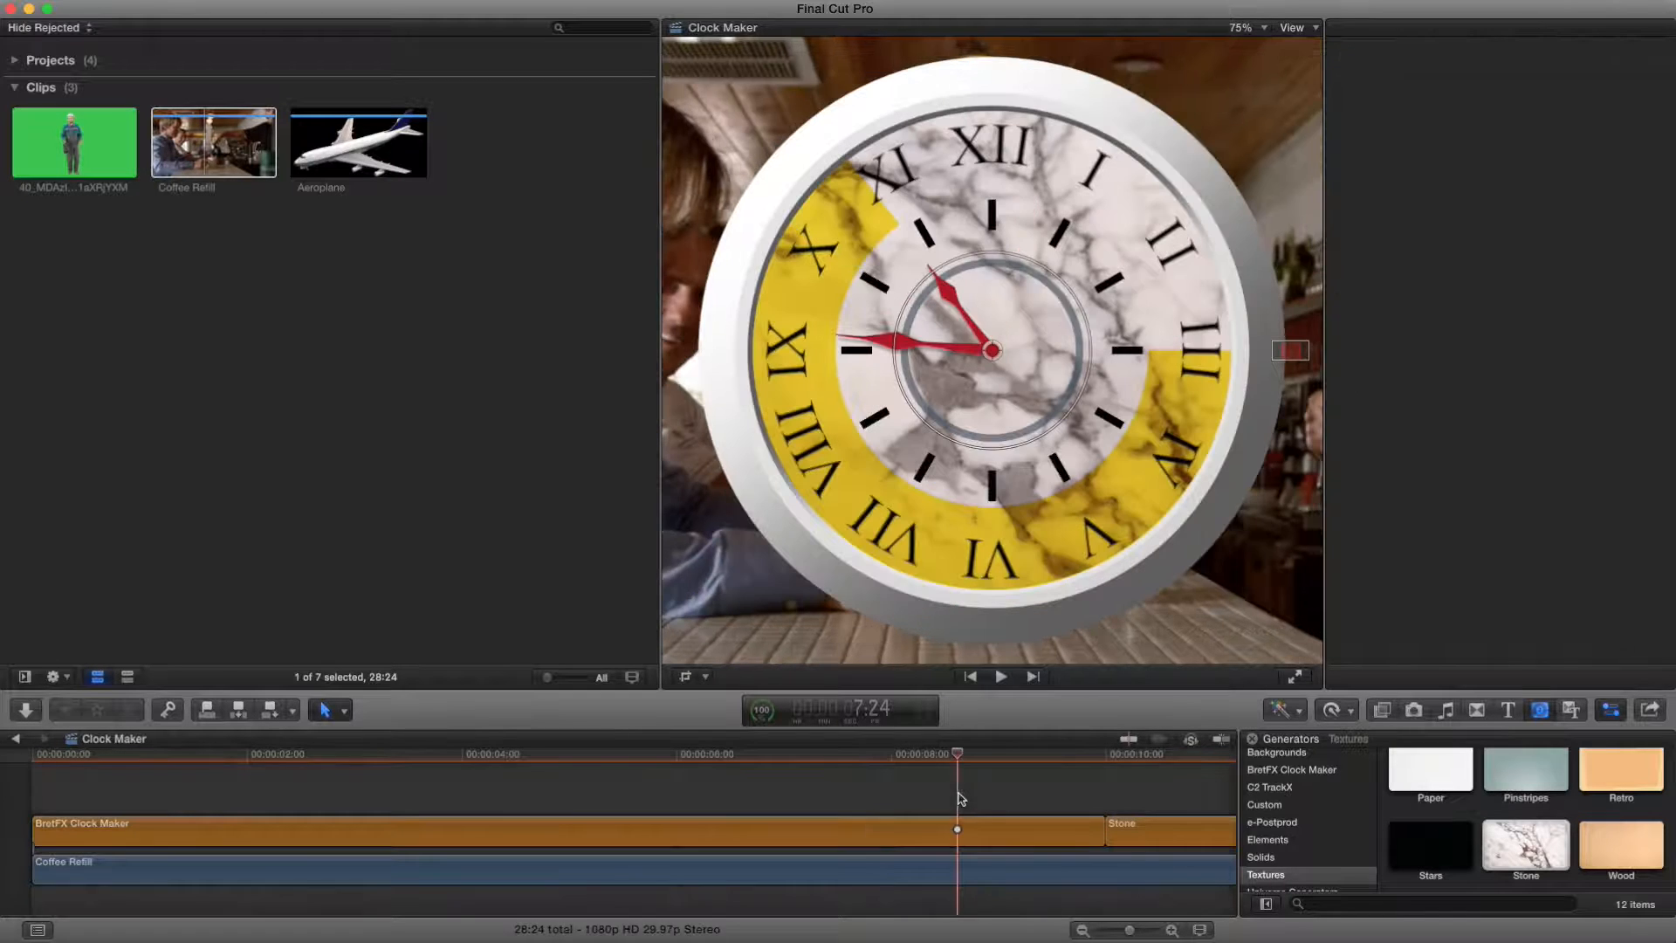
click(895, 760)
click(895, 842)
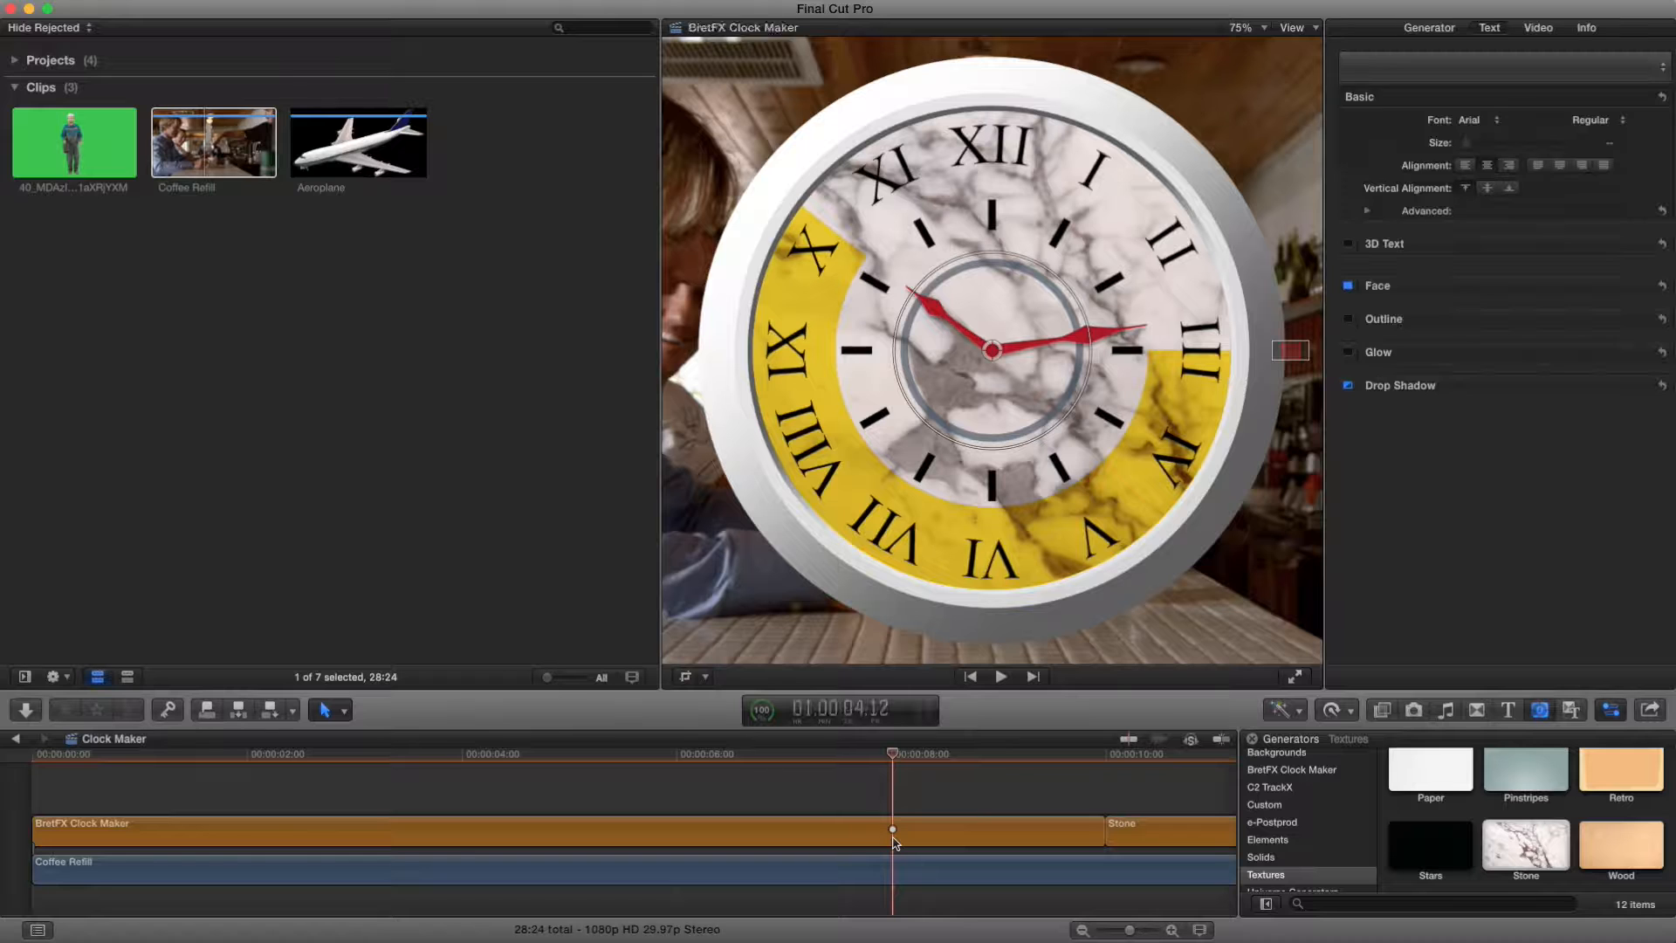
Step: In the clock generator's parameters, set the drop zone's X position to 0.7 px and its scale to about 135%
click(1431, 28)
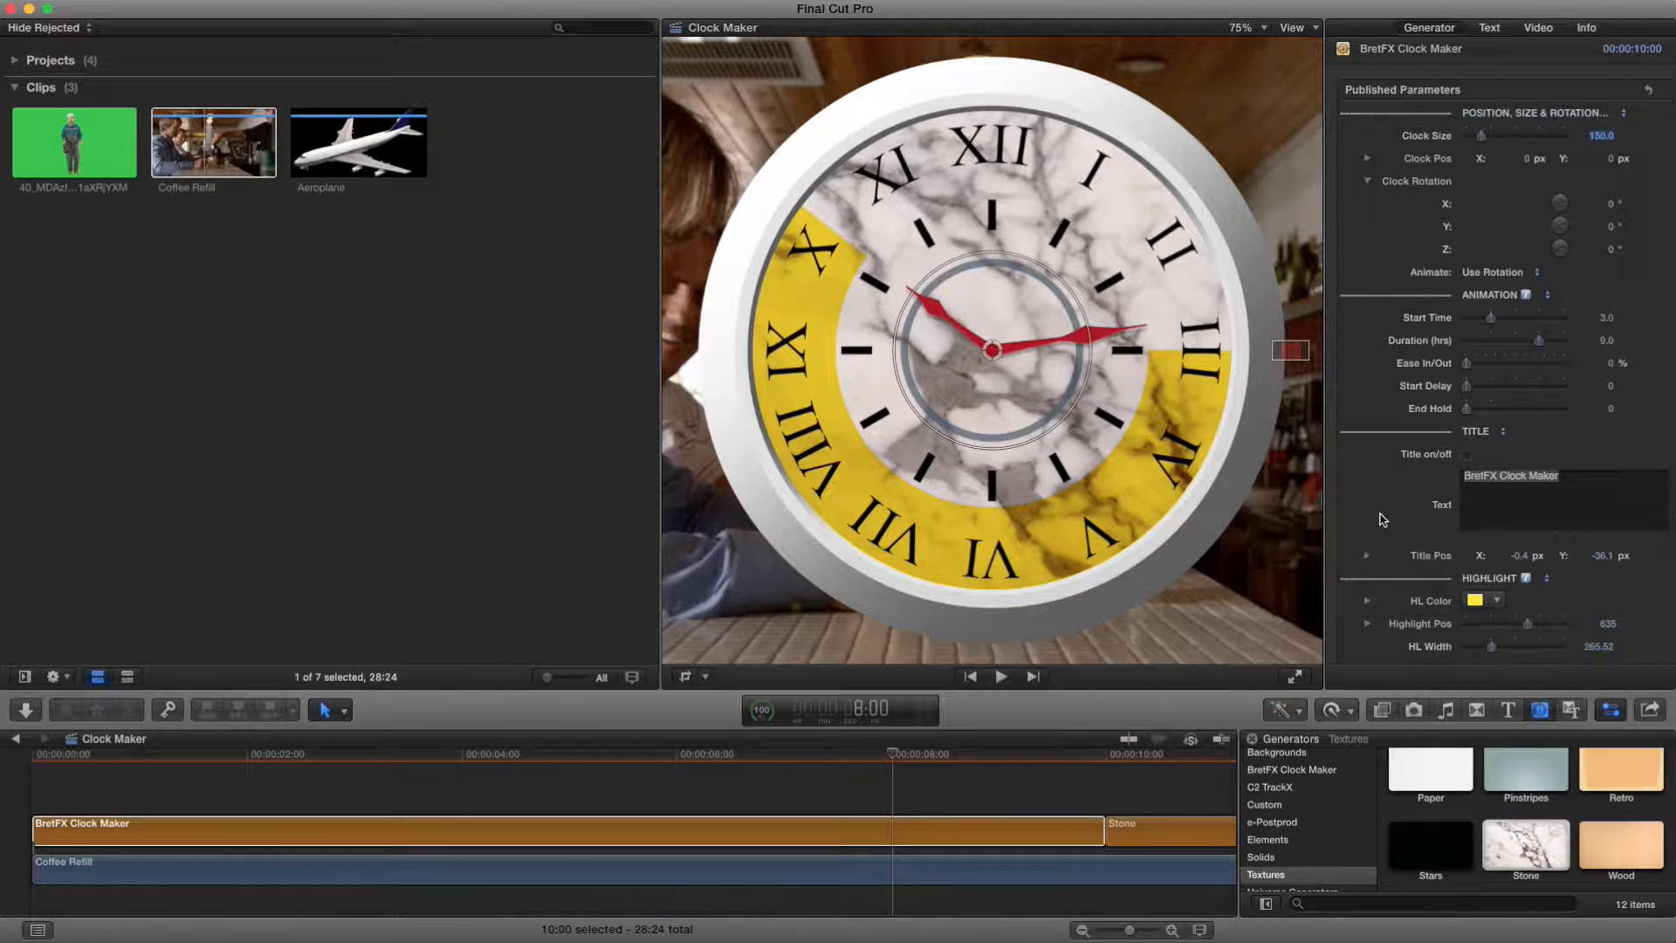
scroll(1381, 520, down, 15)
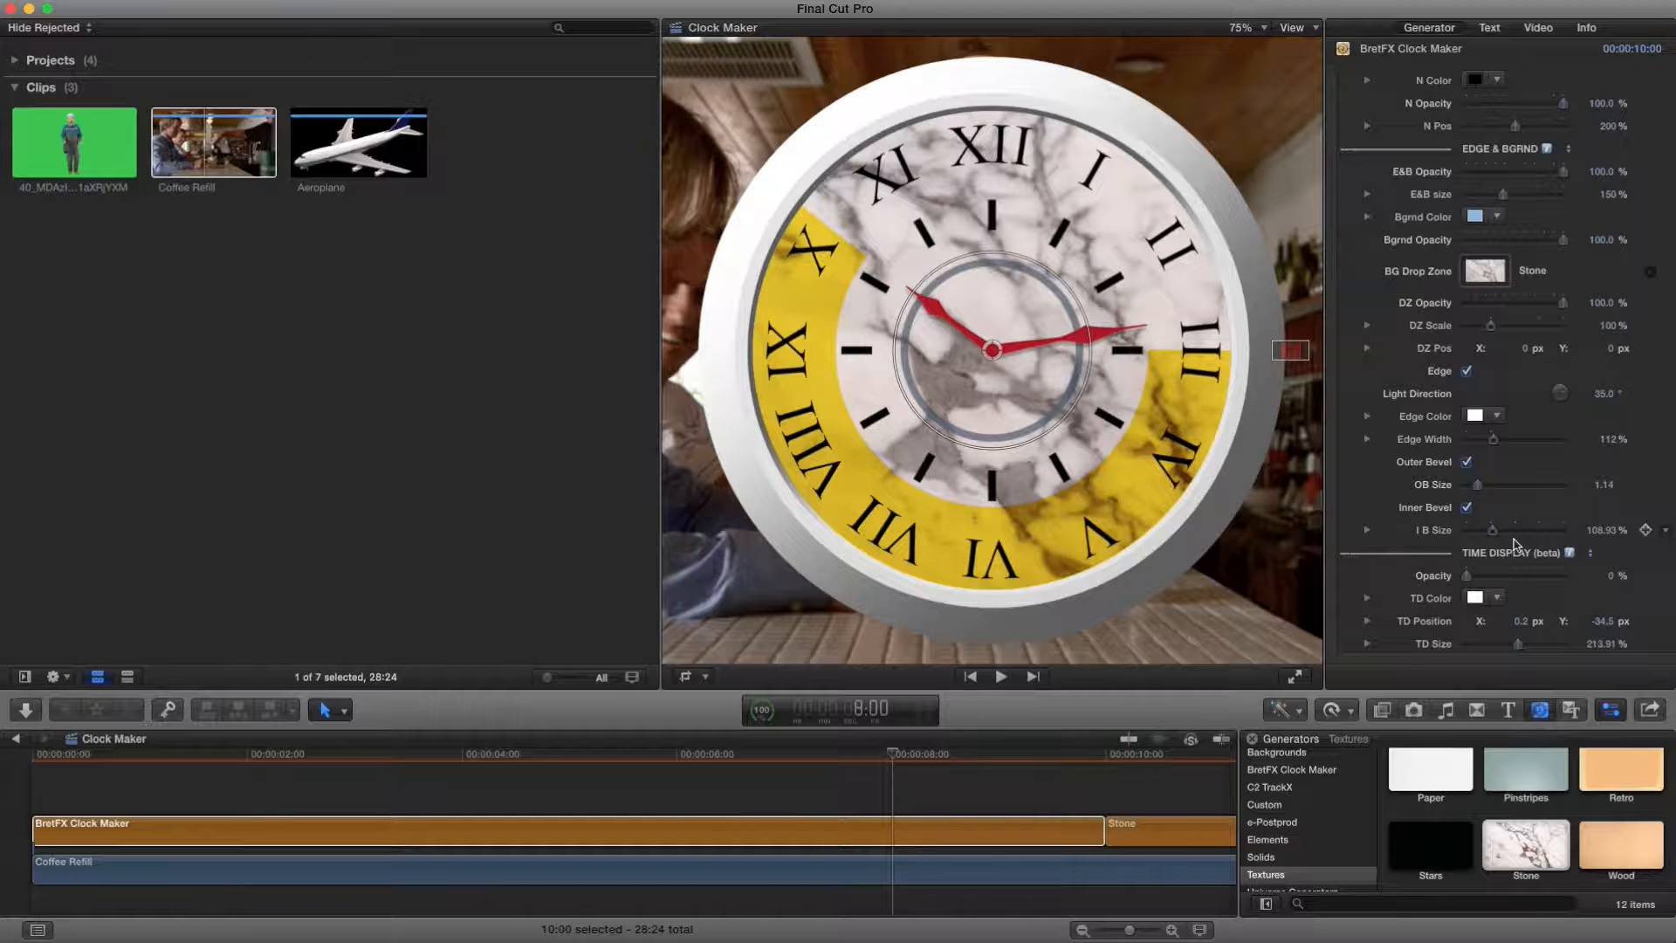
drag(1528, 354, 1610, 337)
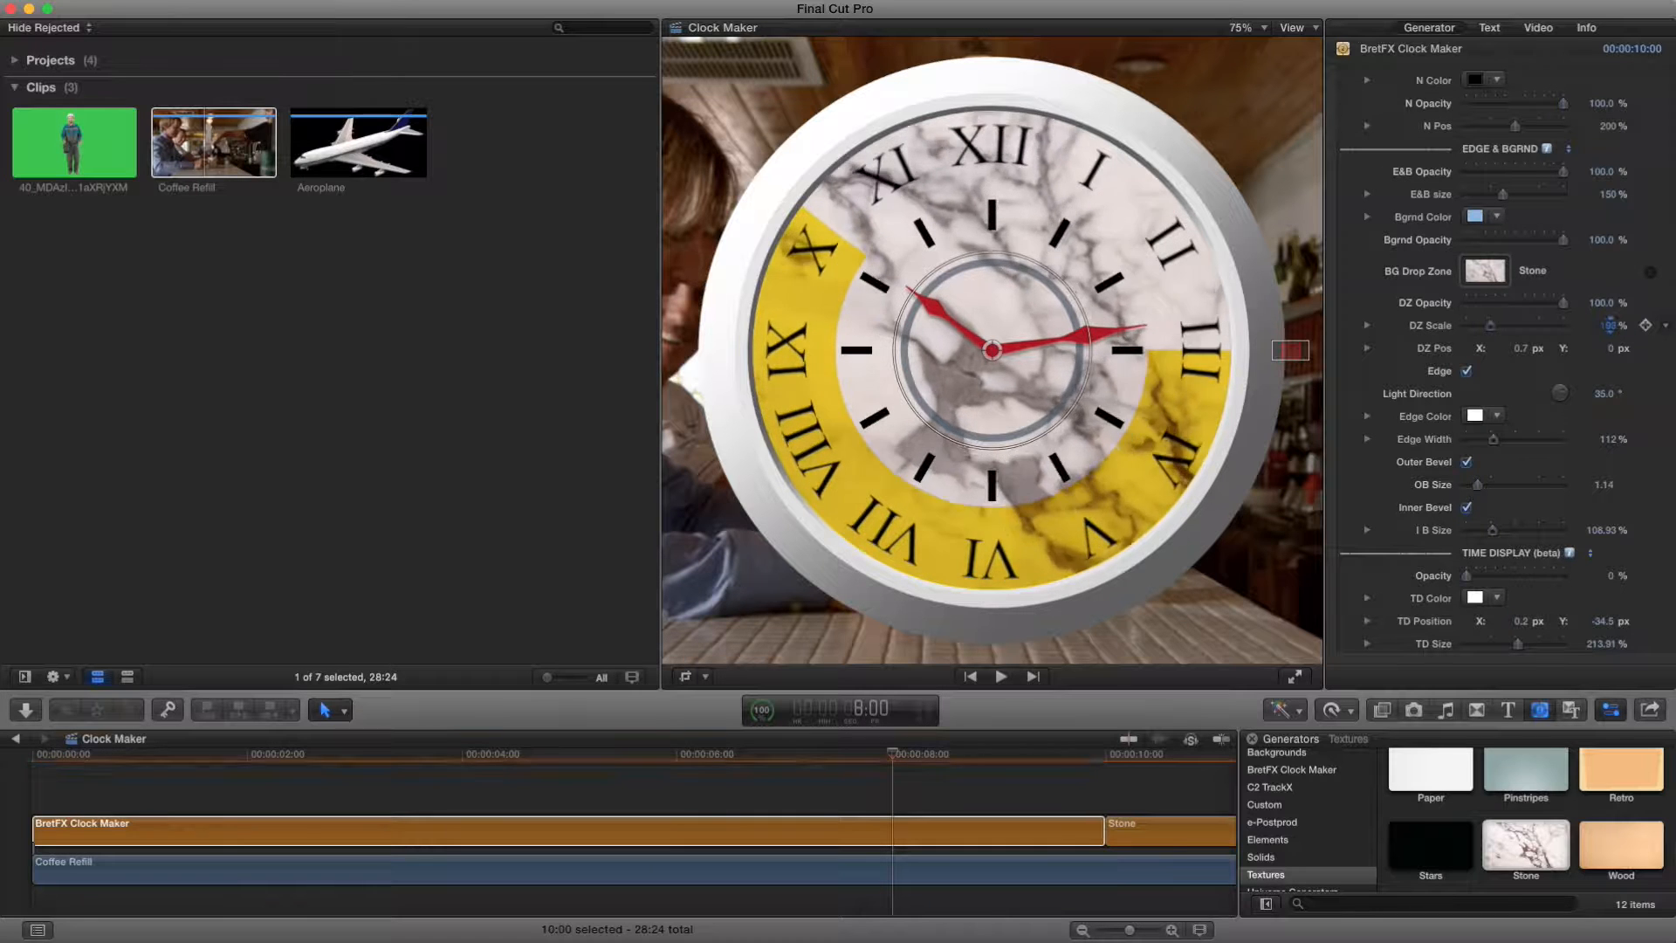
drag(1494, 326, 1510, 332)
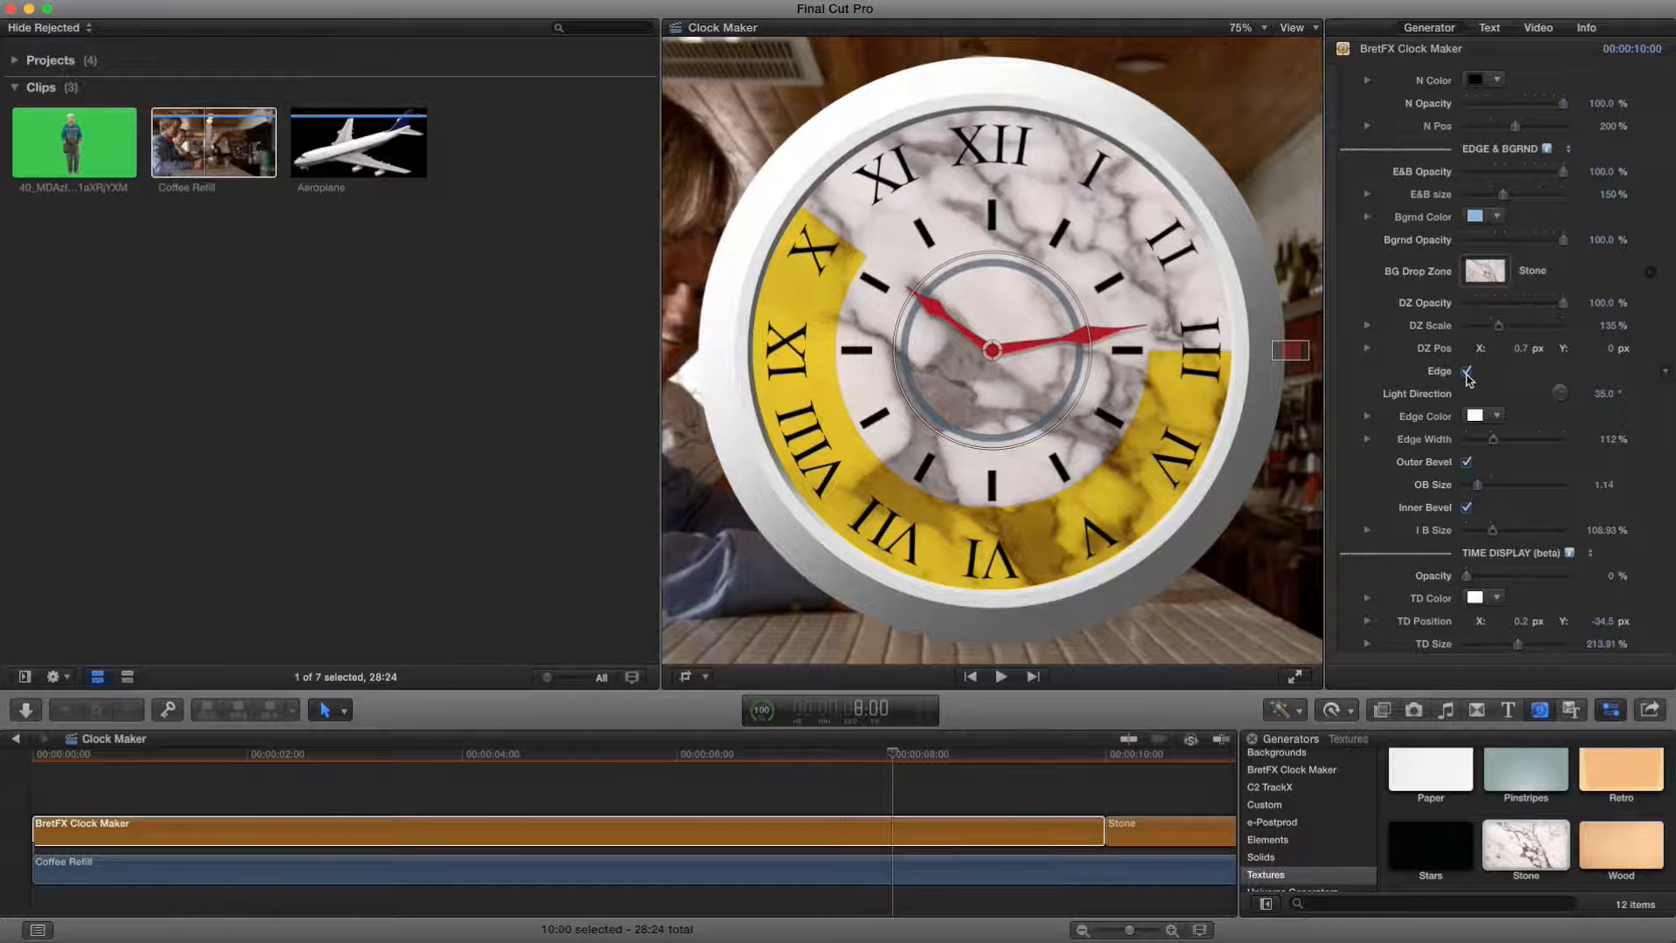
Step: Compare the clock without and with its edge, leaving the edge on, and set the light direction to 121°
click(1467, 373)
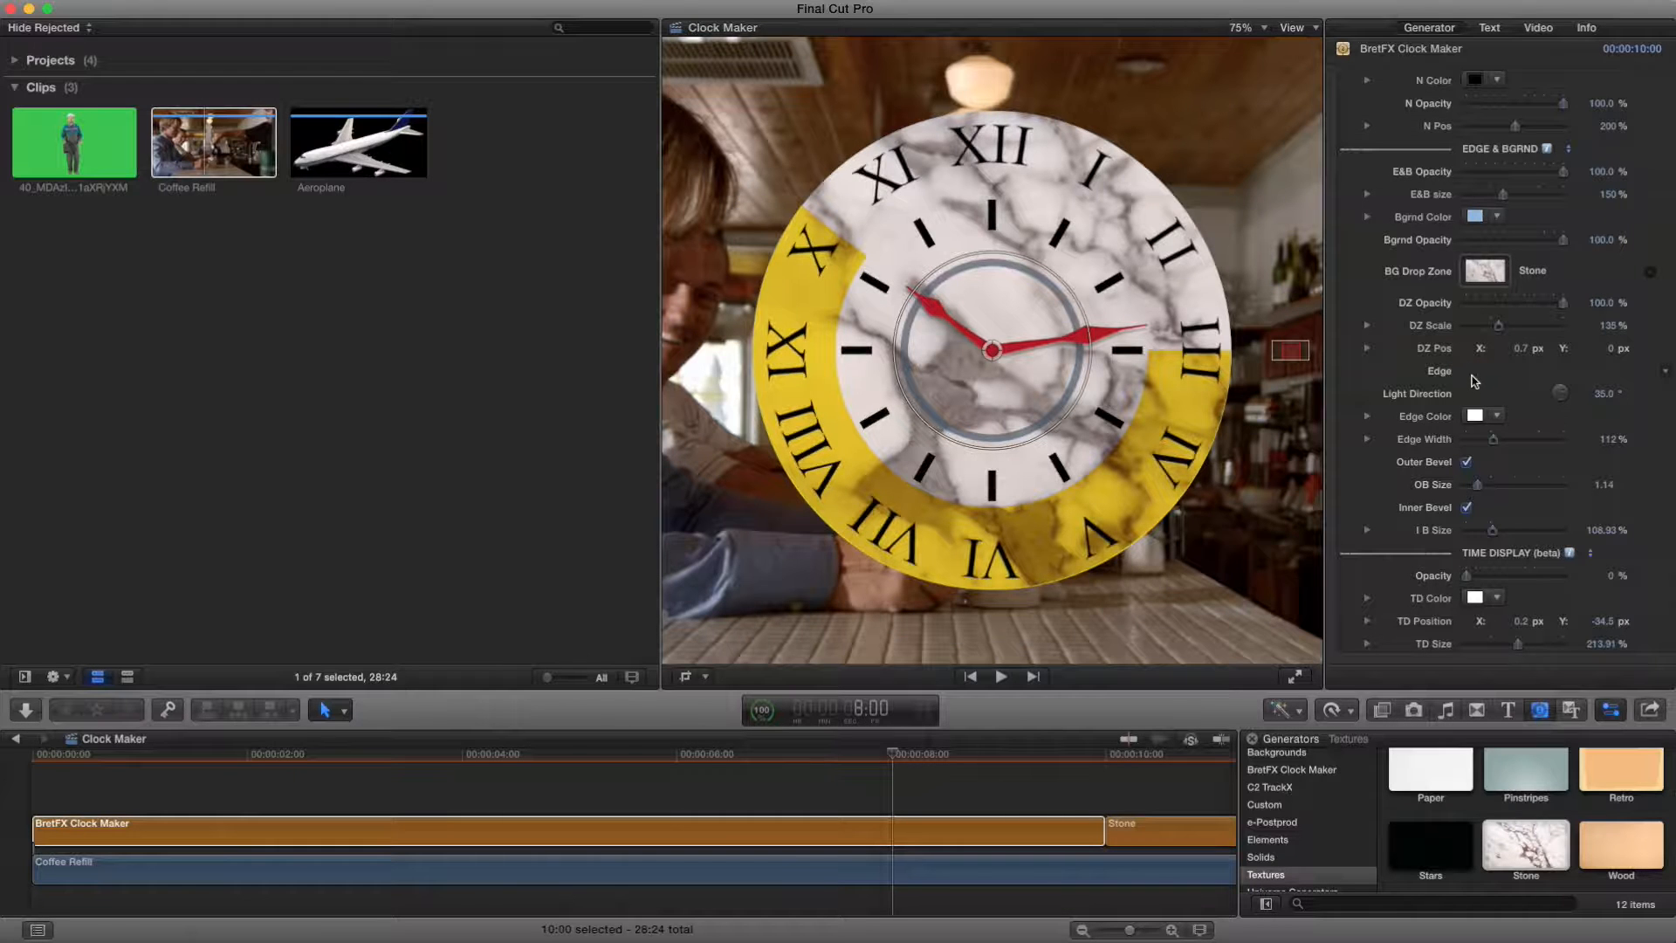
click(1468, 373)
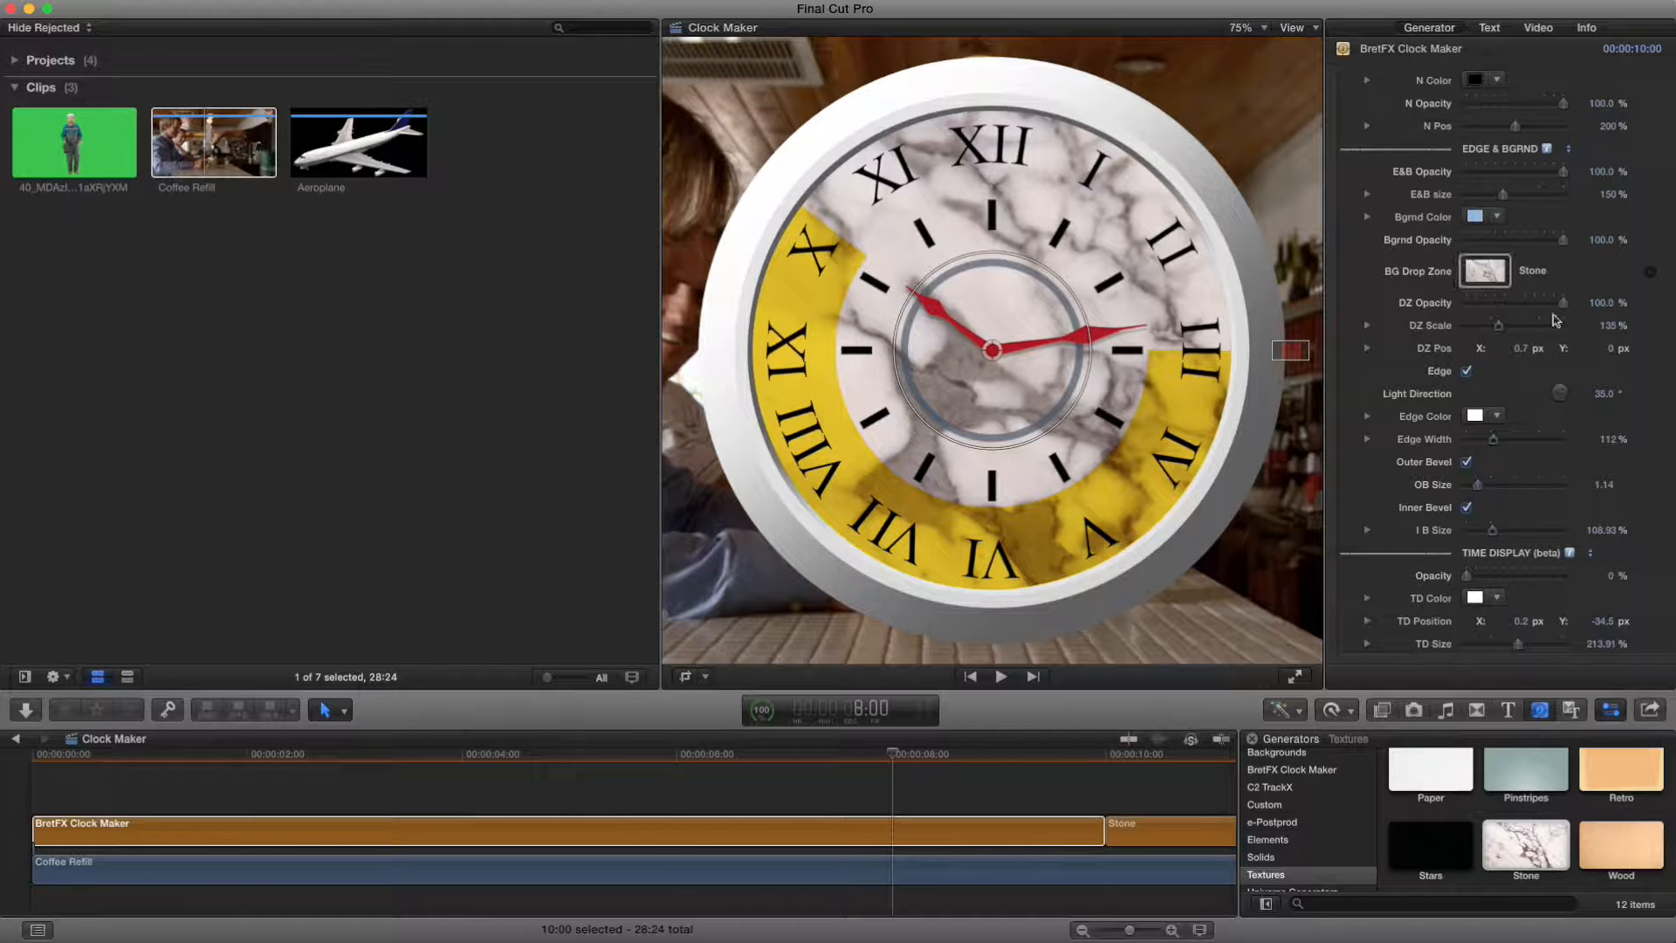
mouse_move(1611, 445)
mouse_down()
mouse_move(1604, 393)
mouse_move(1560, 393)
mouse_up()
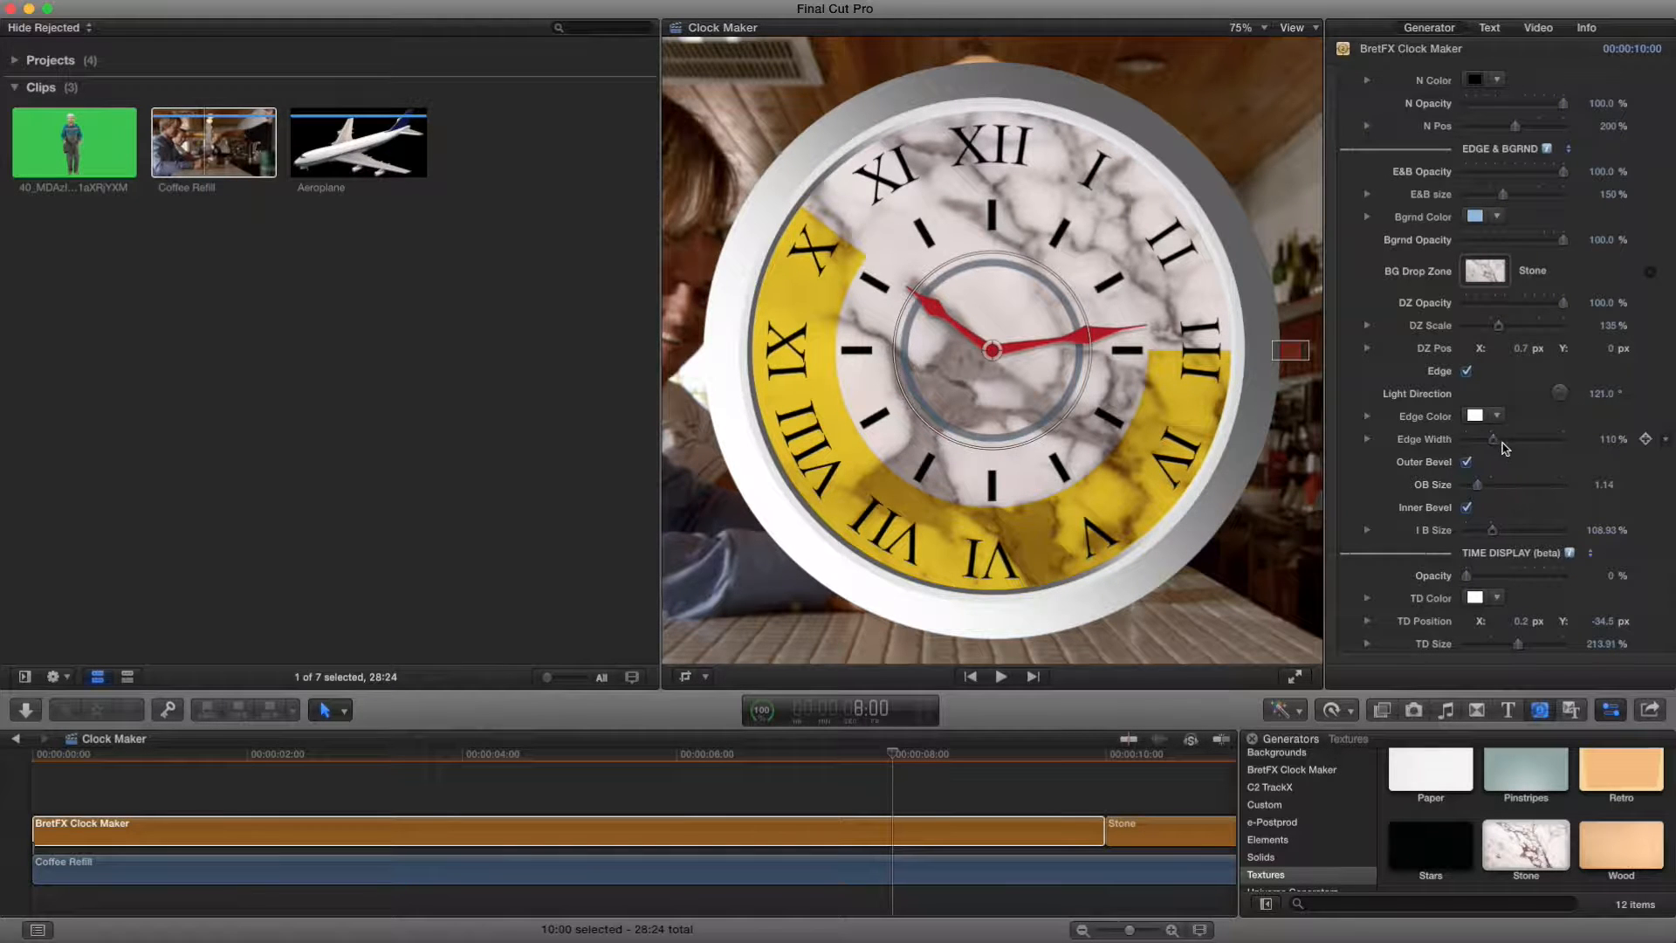
Step: Try several edge widths on the clock, ending at 127%
drag(1495, 443, 1495, 444)
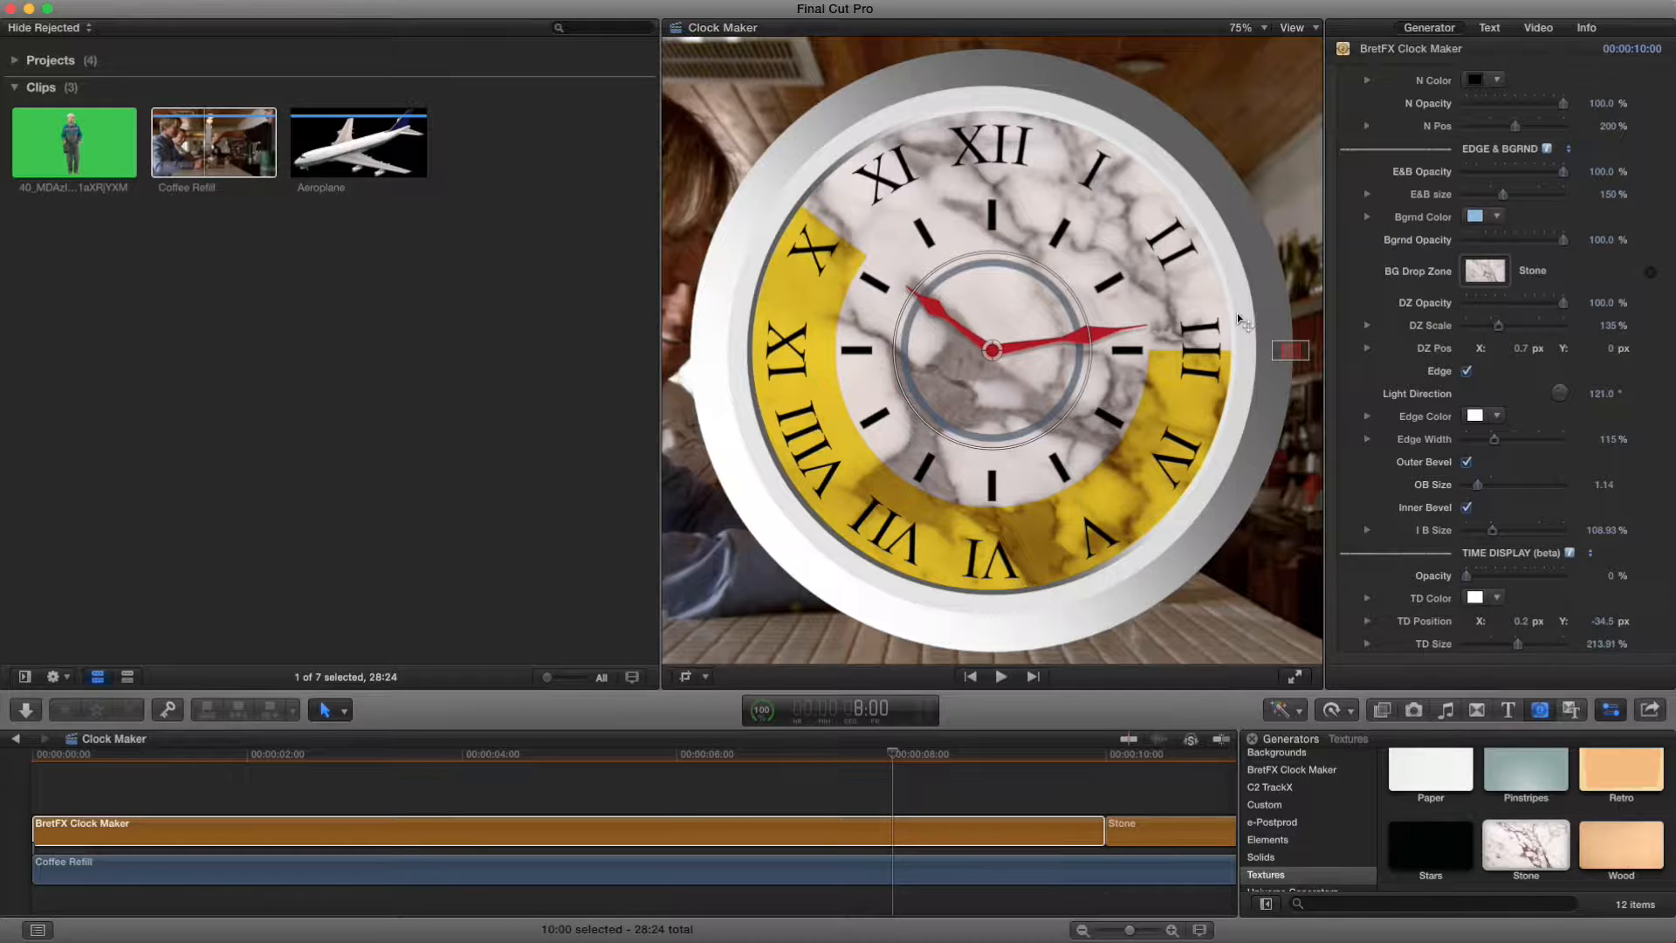
drag(1494, 440, 1493, 442)
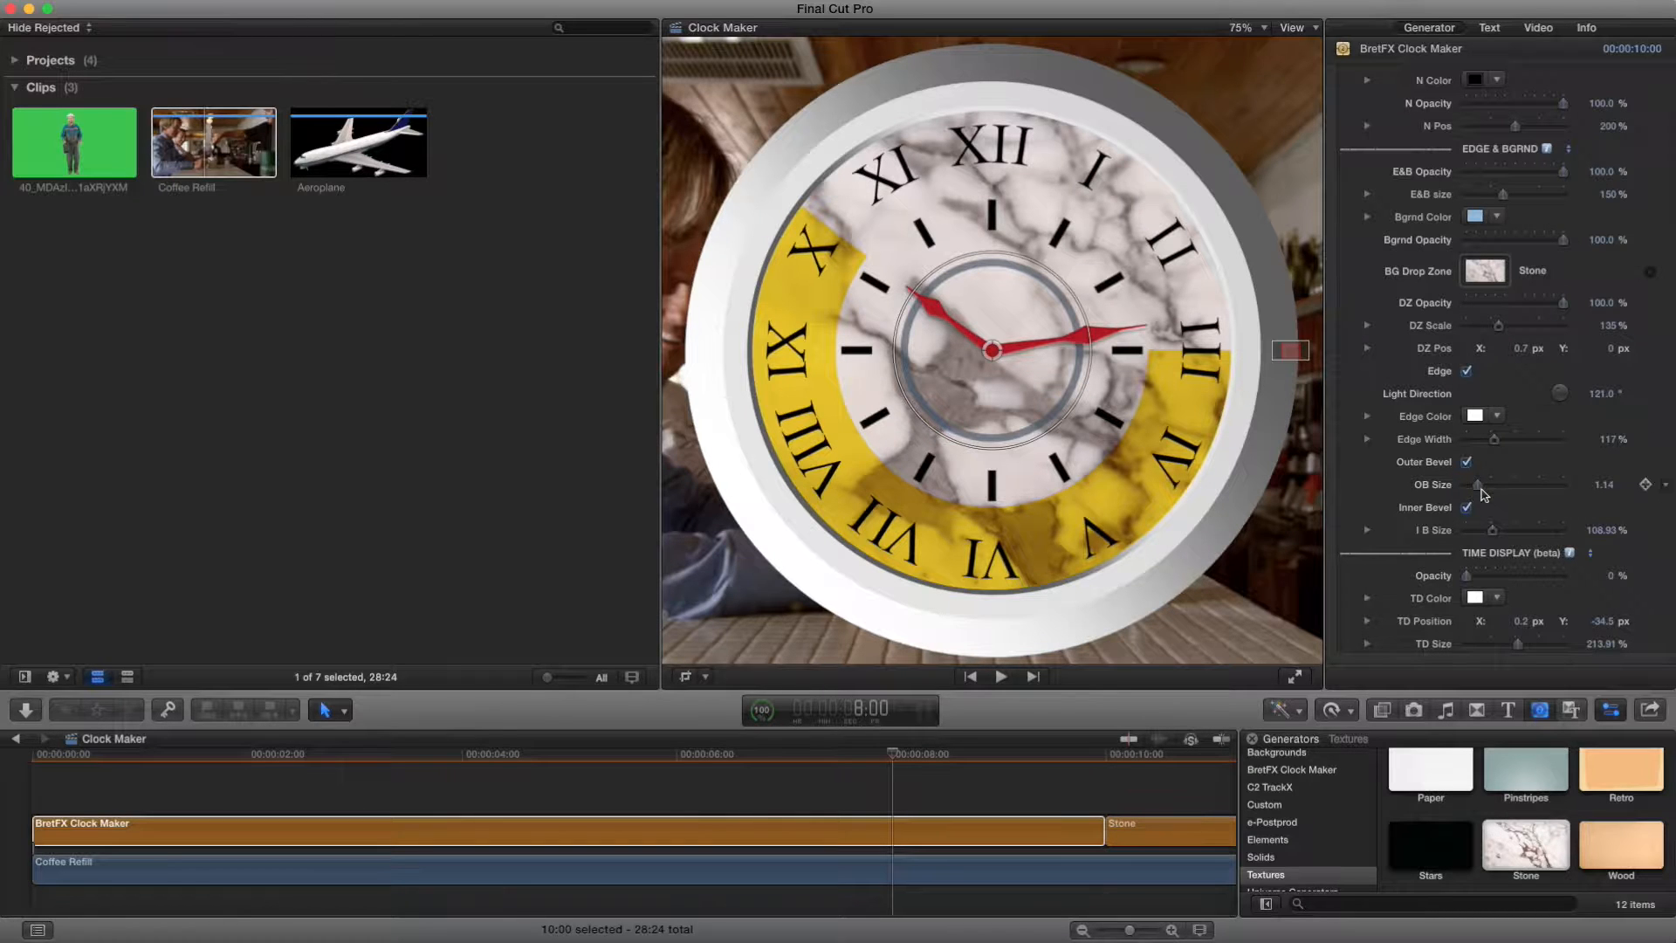
drag(1494, 441, 1496, 442)
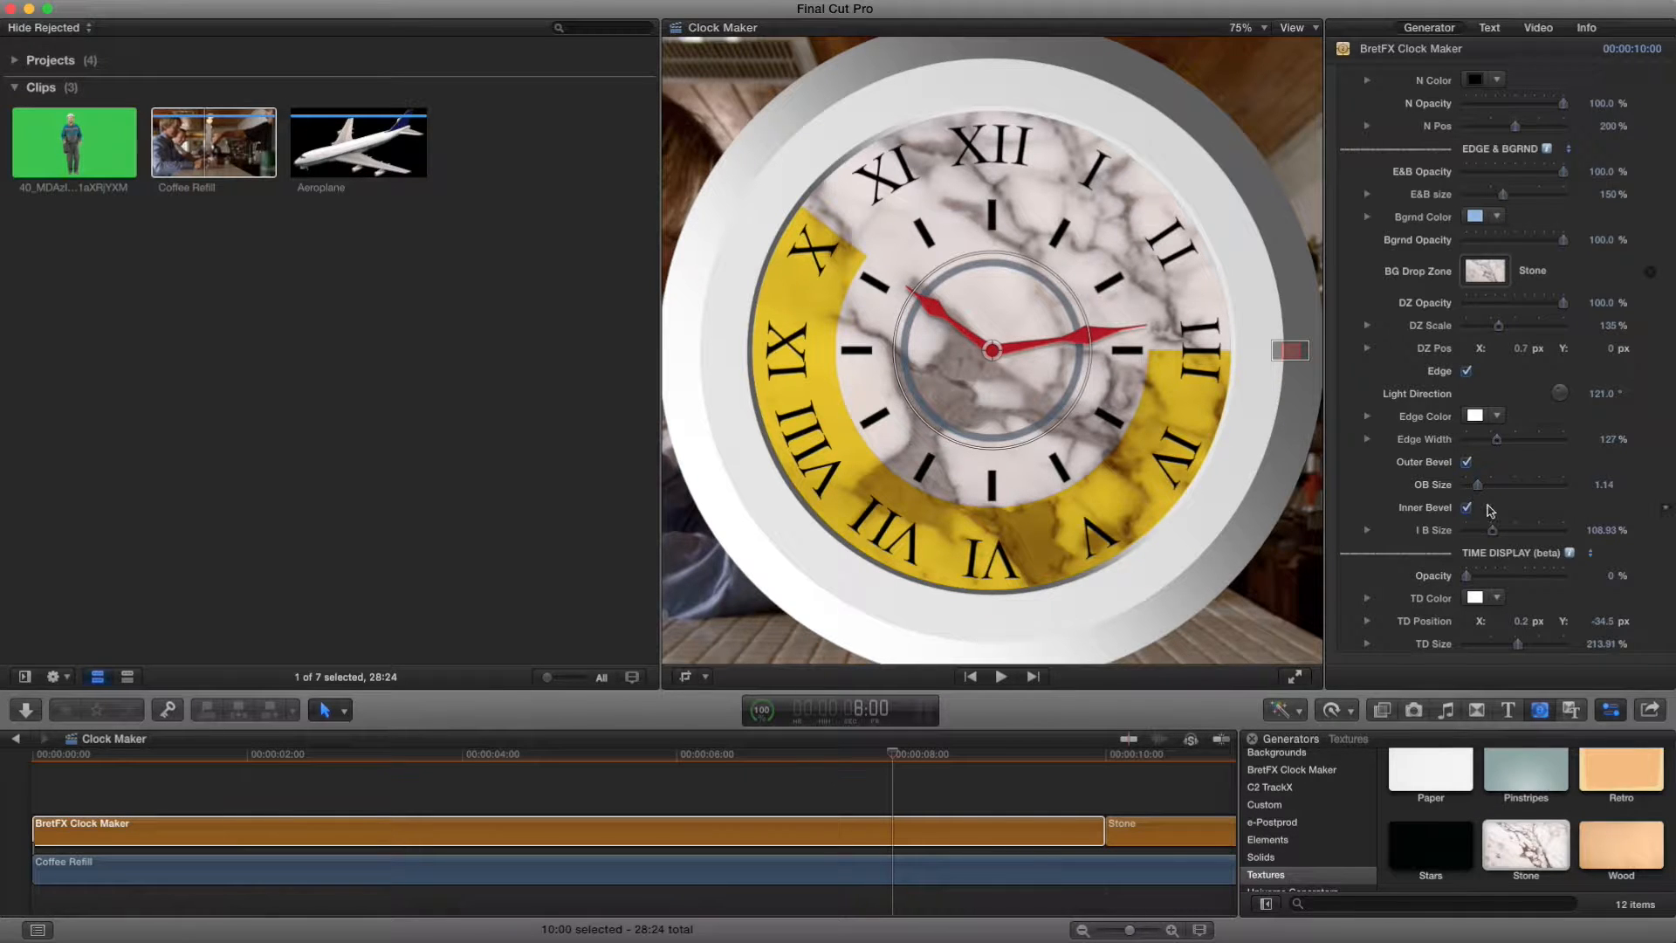
Step: Toggle the outer and inner bevels off and back on, and reduce the outer bevel size to 1.03
click(1467, 463)
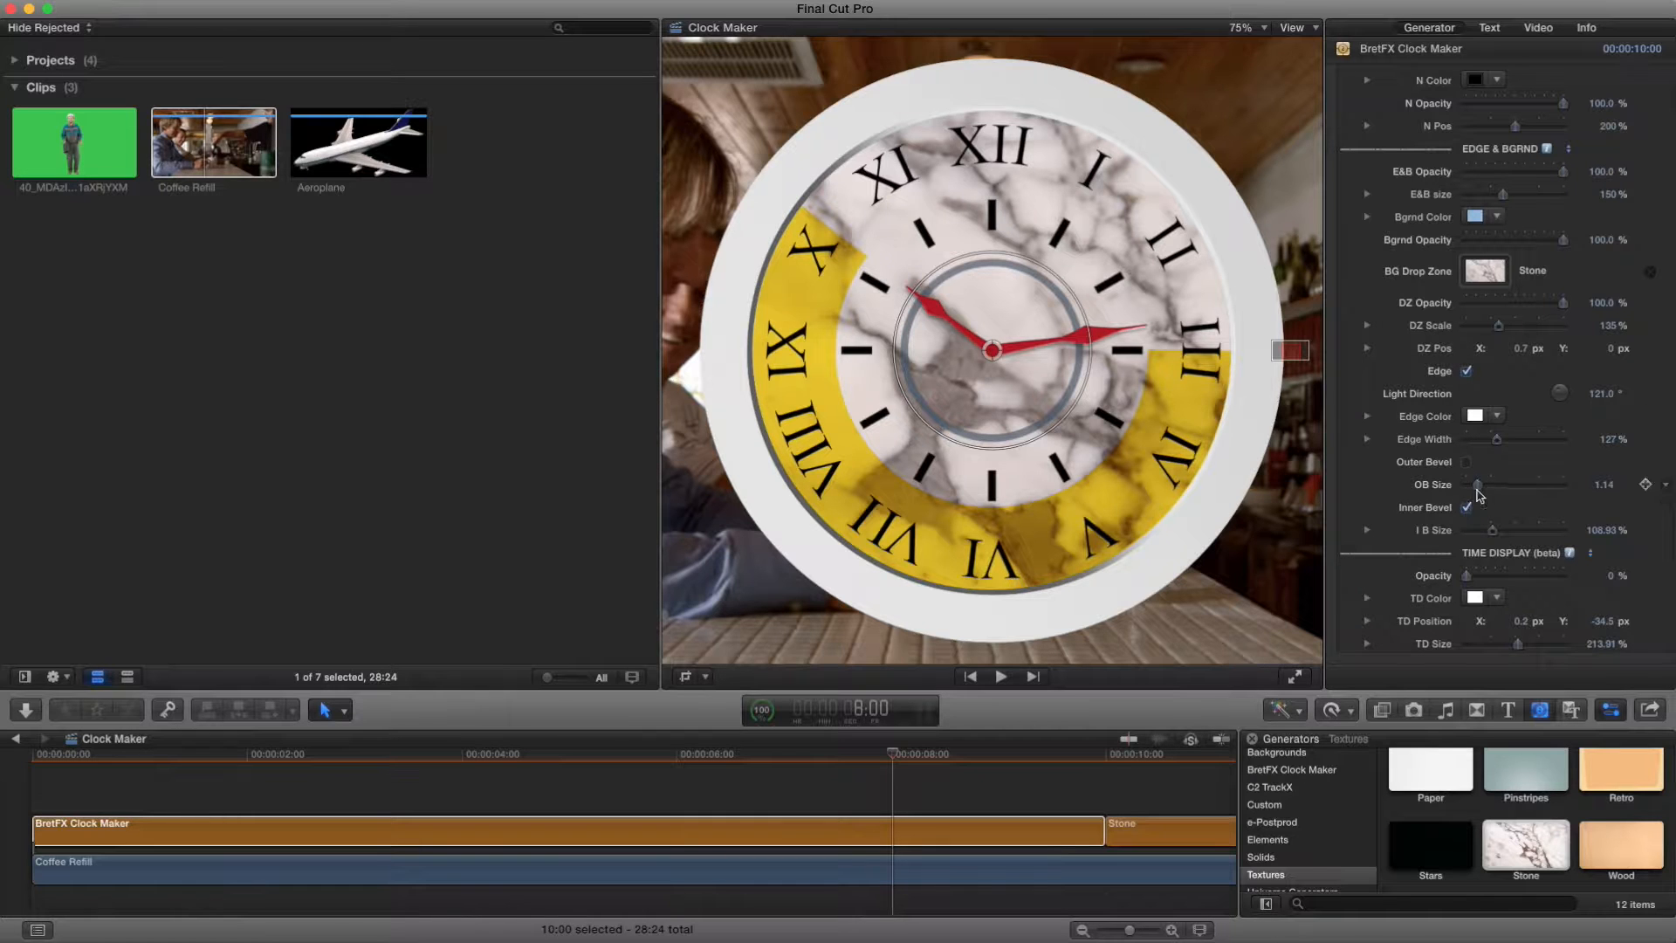
click(1467, 463)
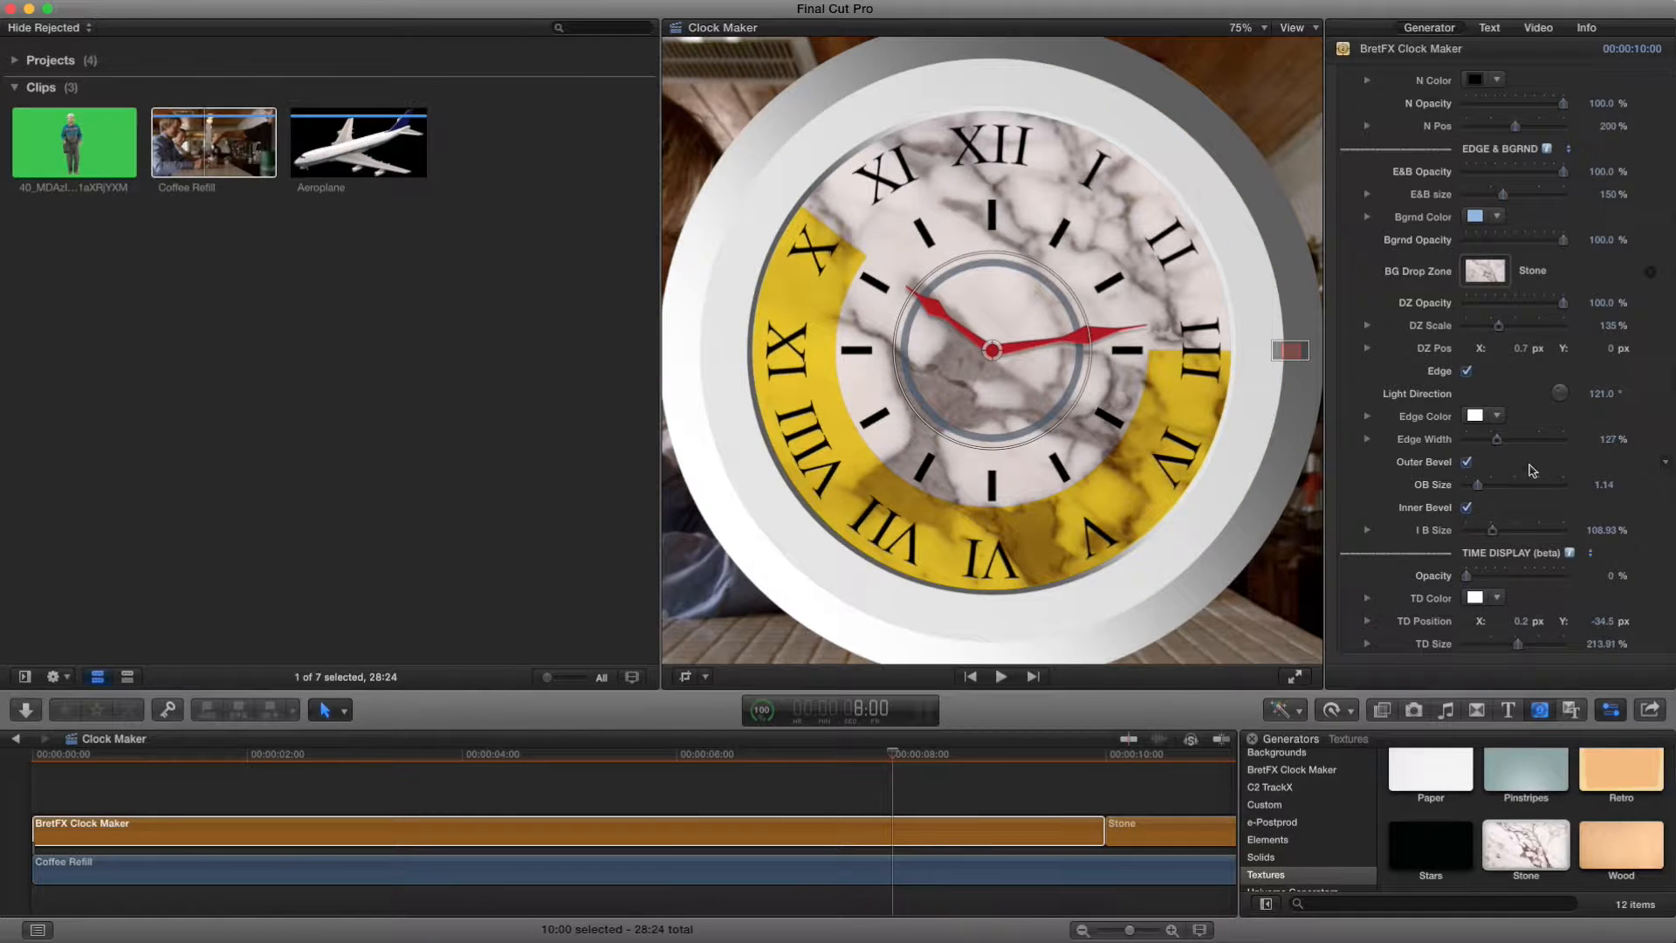
click(1478, 486)
drag(1478, 487, 1477, 487)
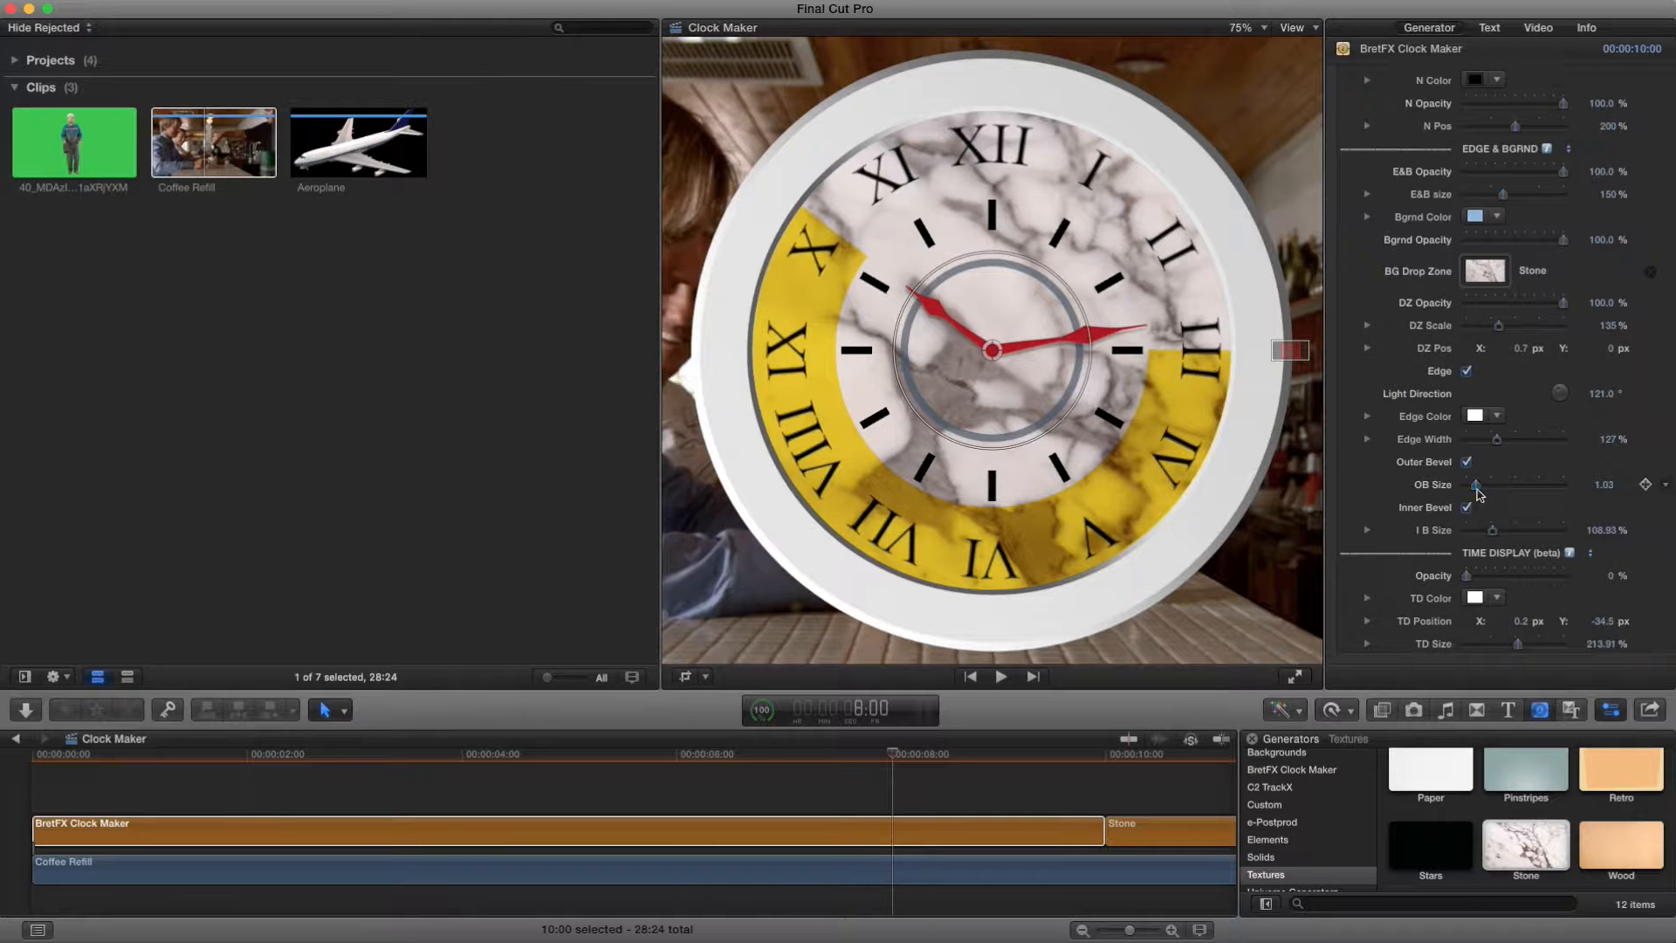
click(1467, 508)
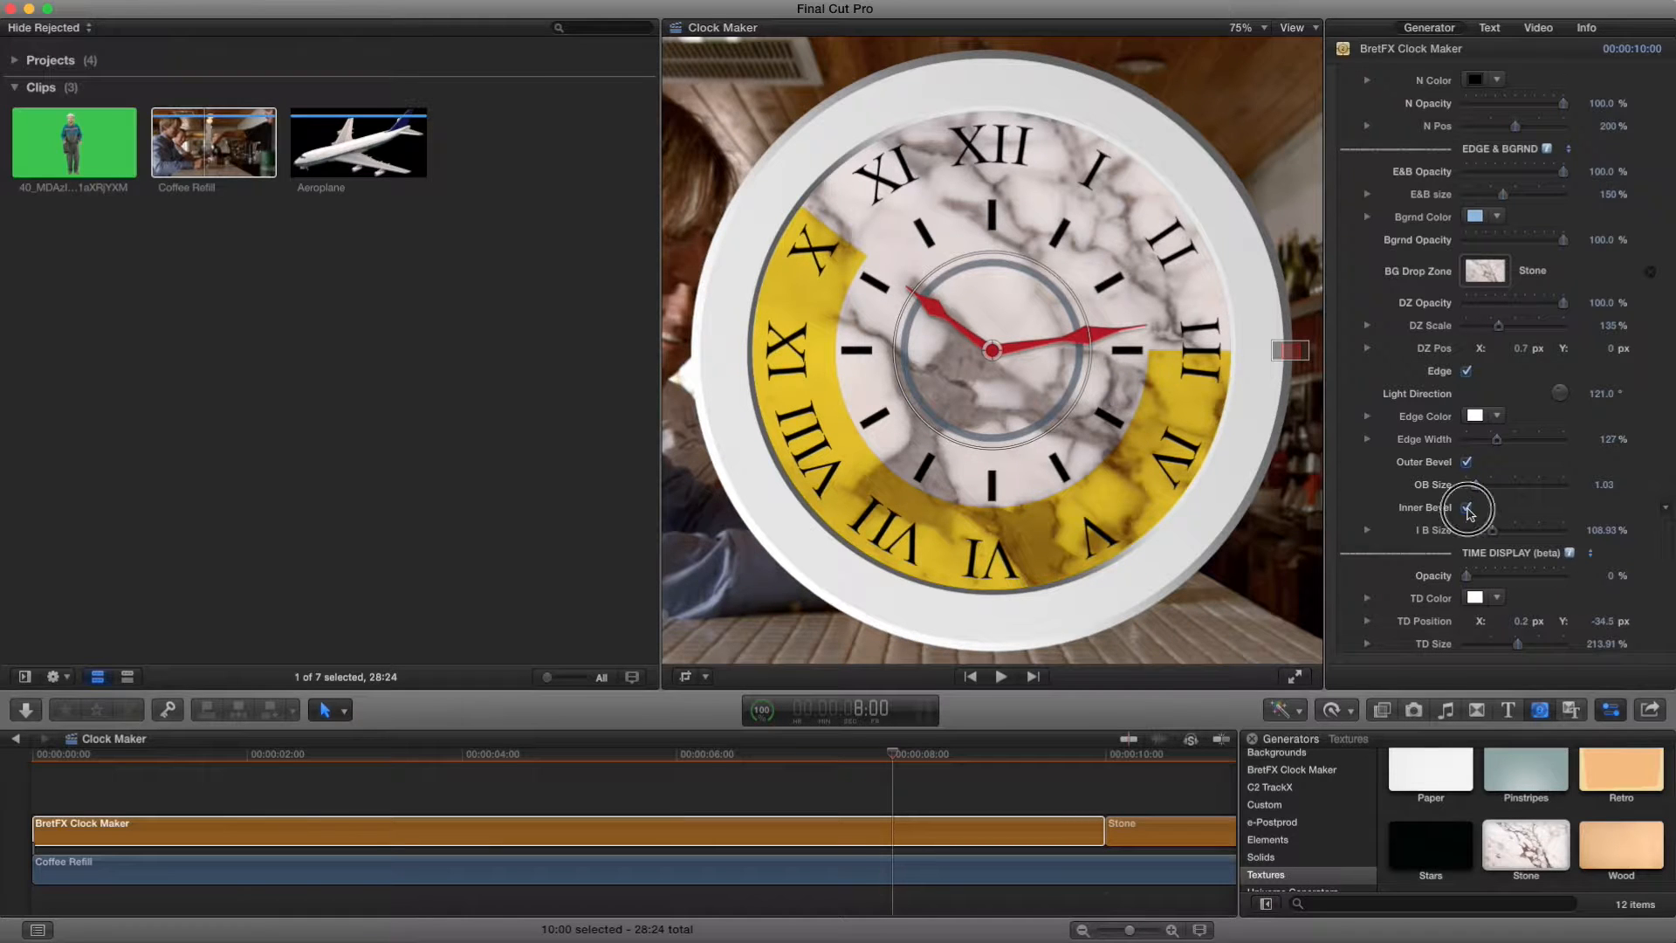
click(1467, 508)
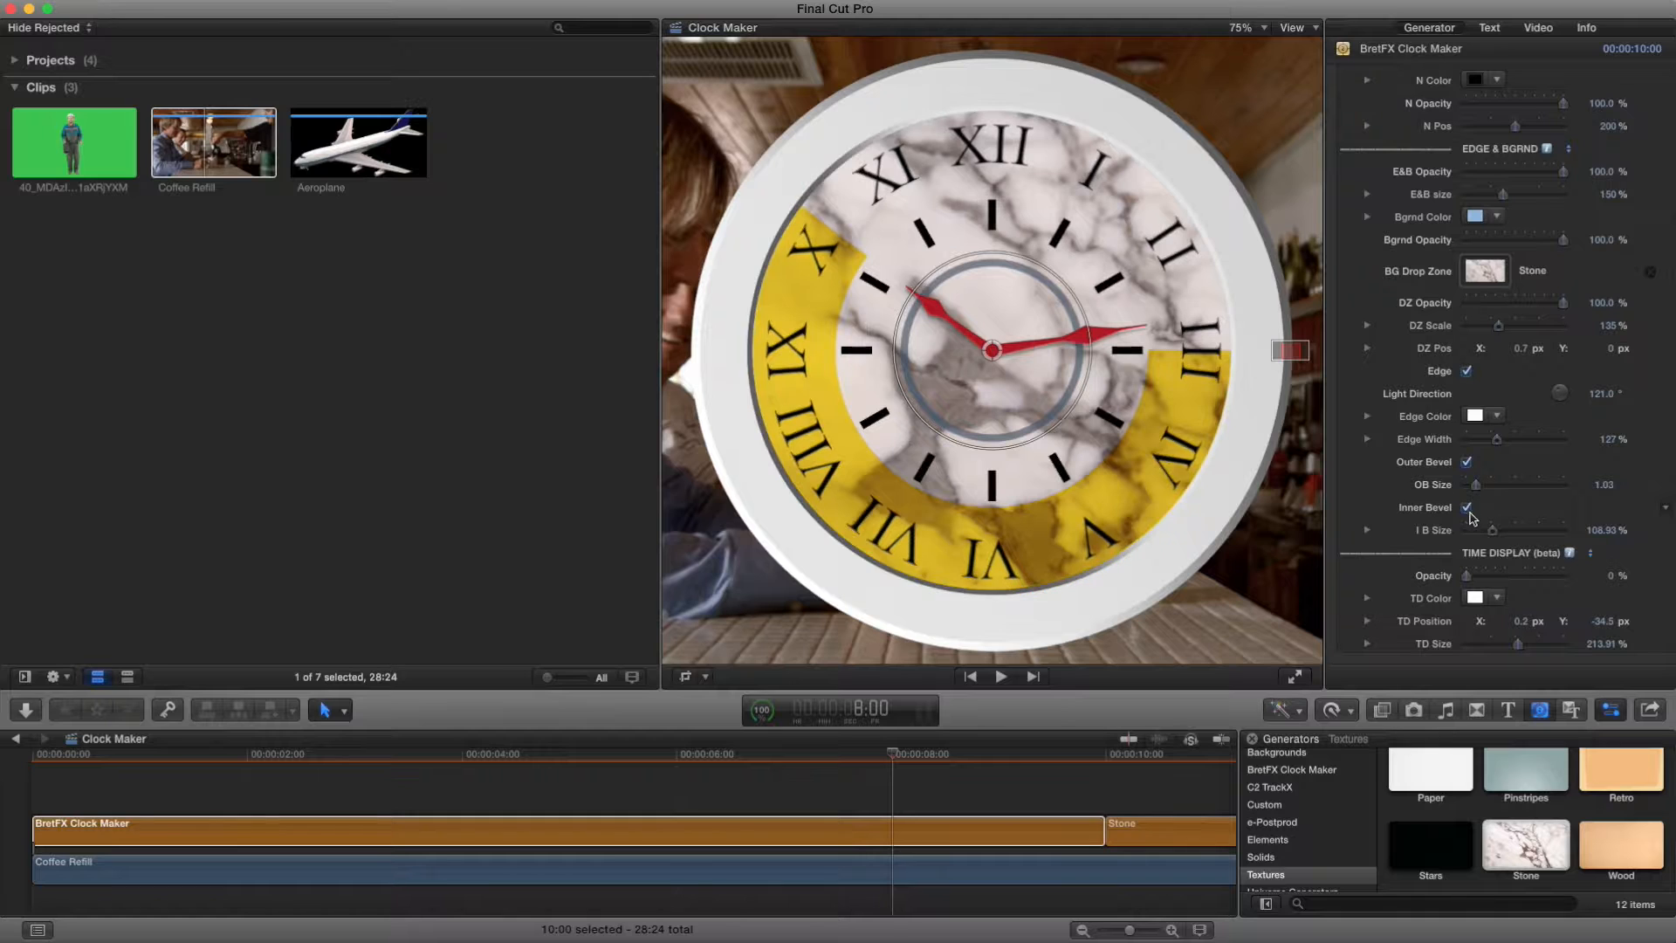
Step: Rebalance the clock's rim, ending with an inner bevel size of 111%, edge width of 109% and outer bevel size of 1.3
drag(1492, 530, 1478, 490)
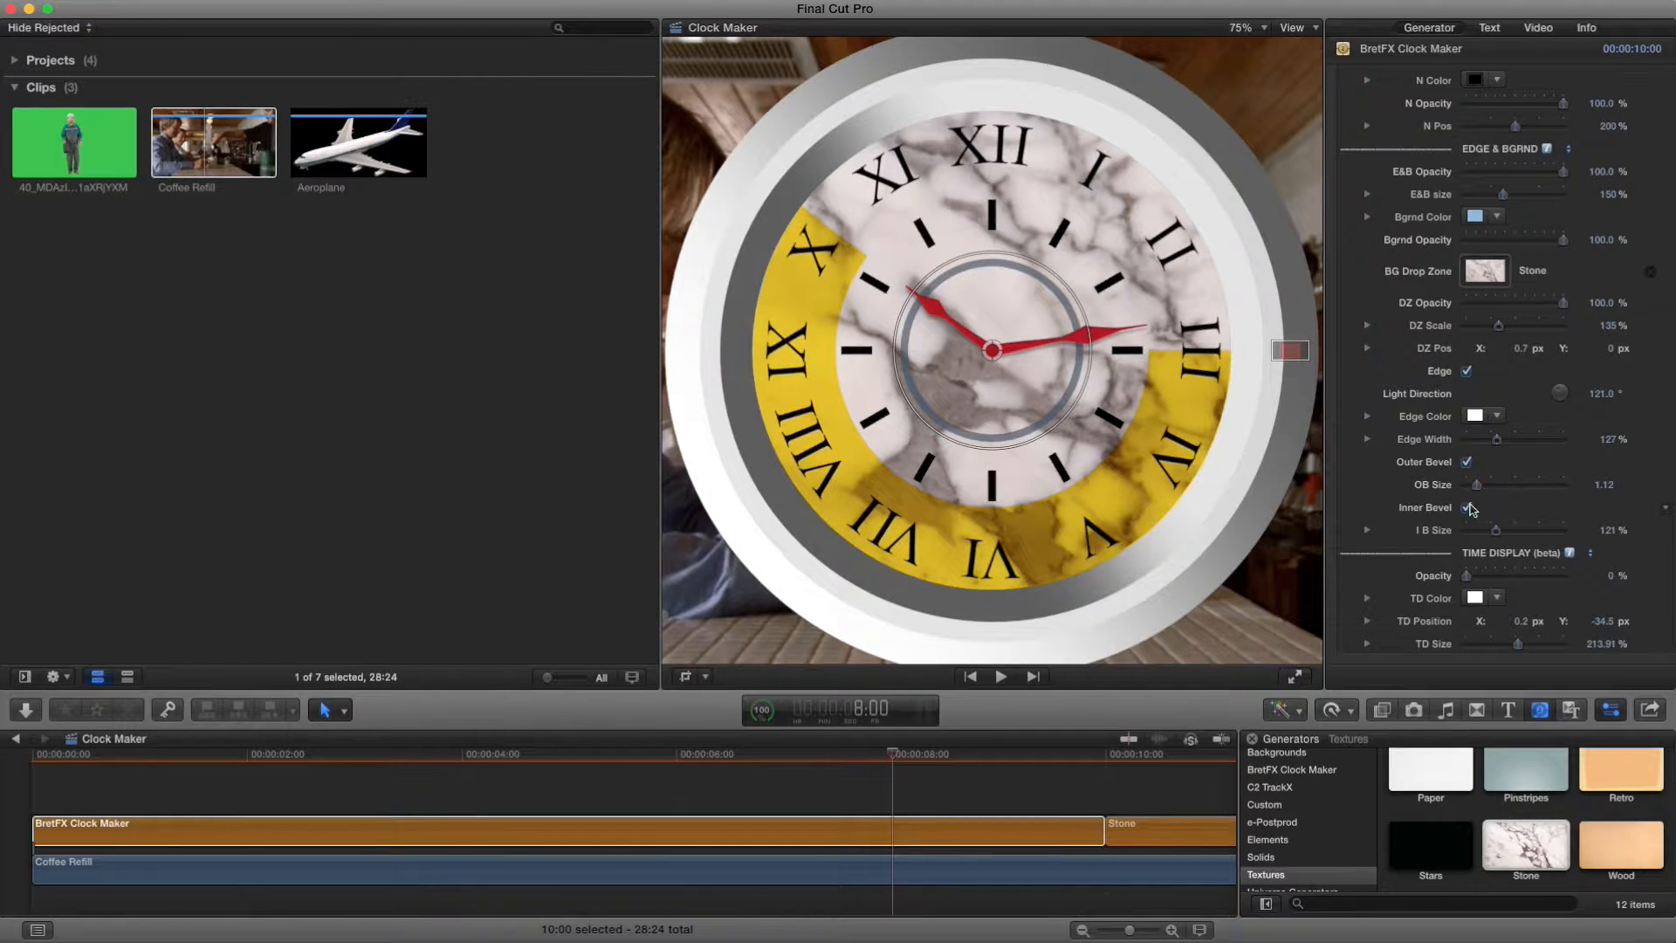
drag(1500, 535, 1503, 535)
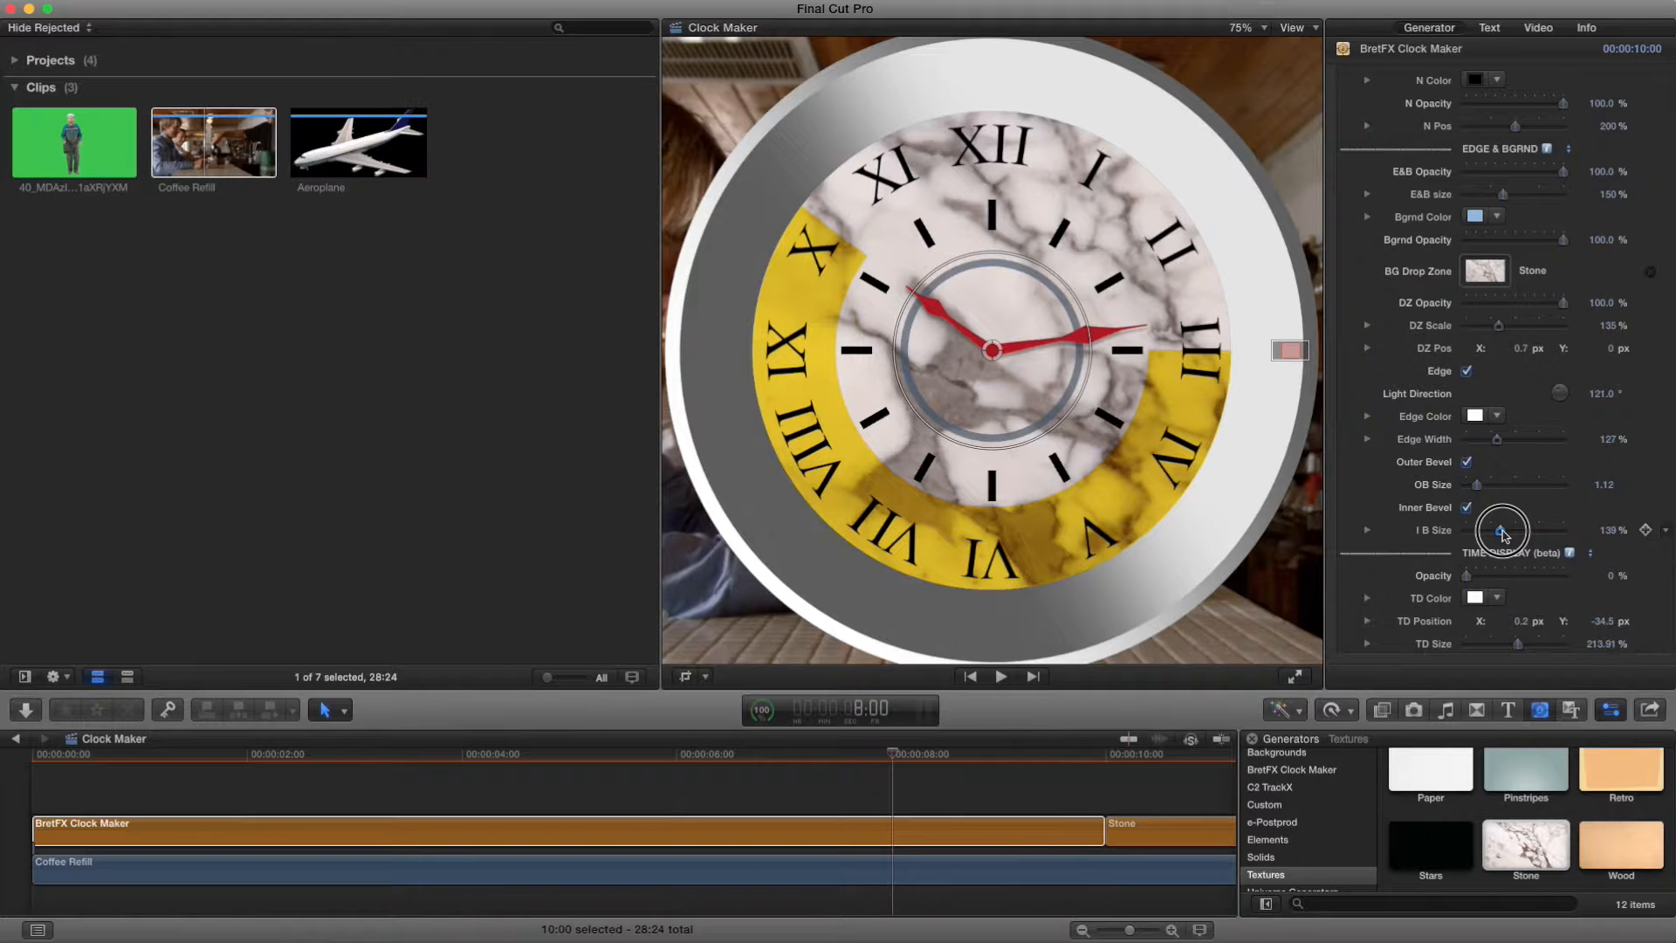
drag(1504, 535, 1495, 445)
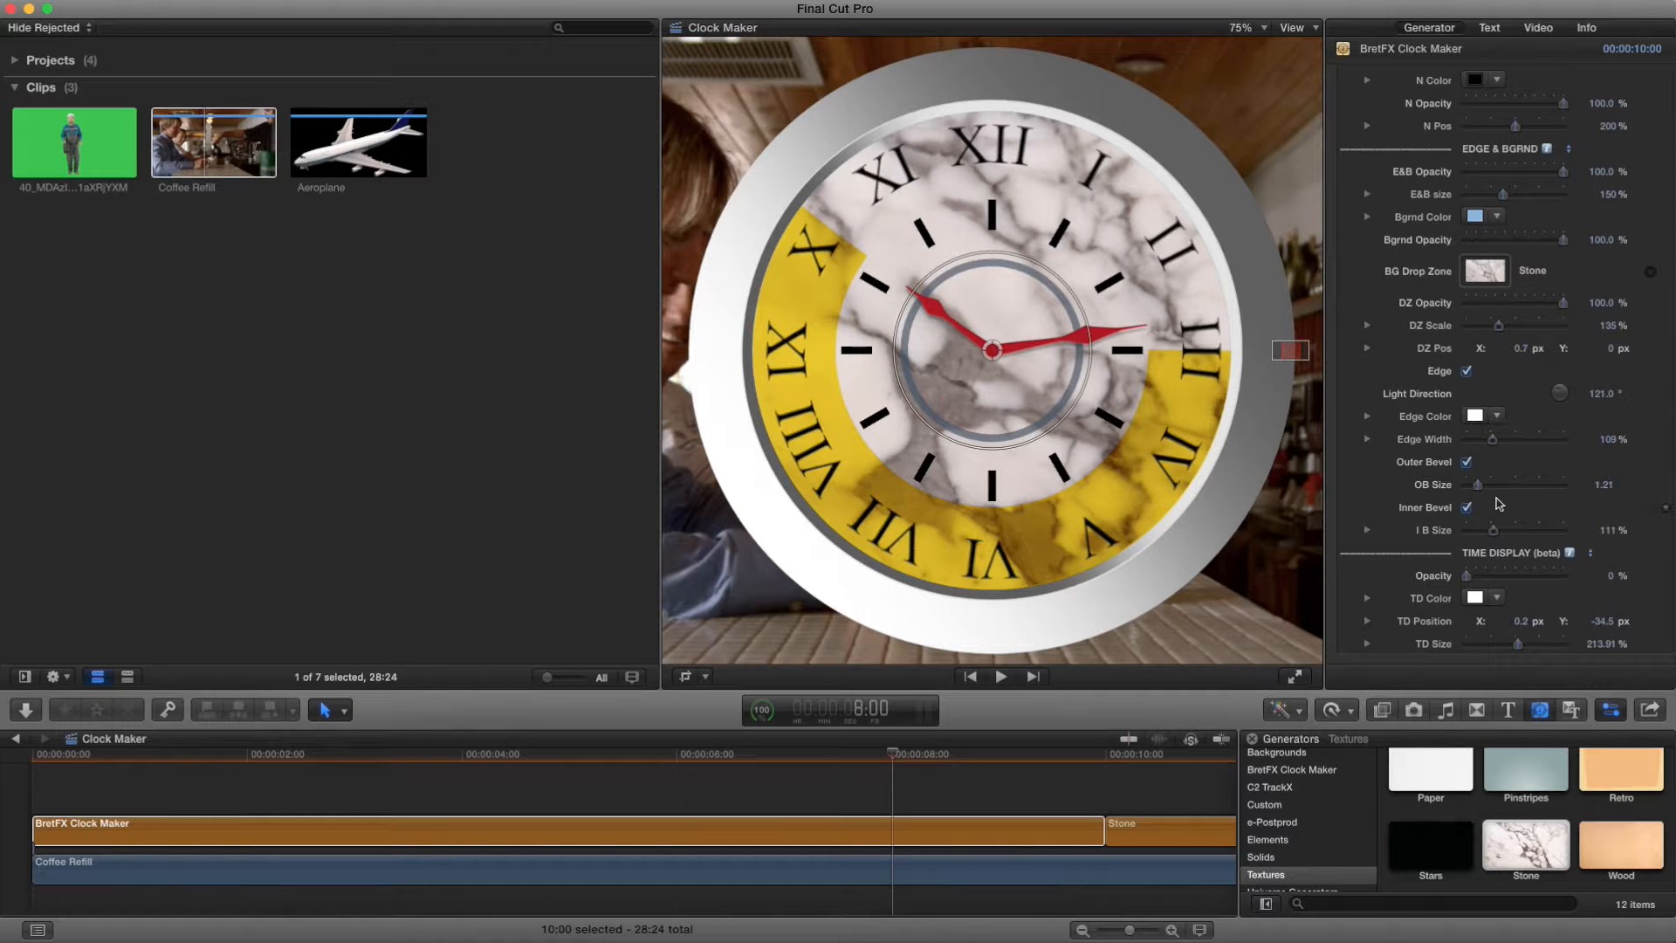
drag(1479, 488, 1481, 492)
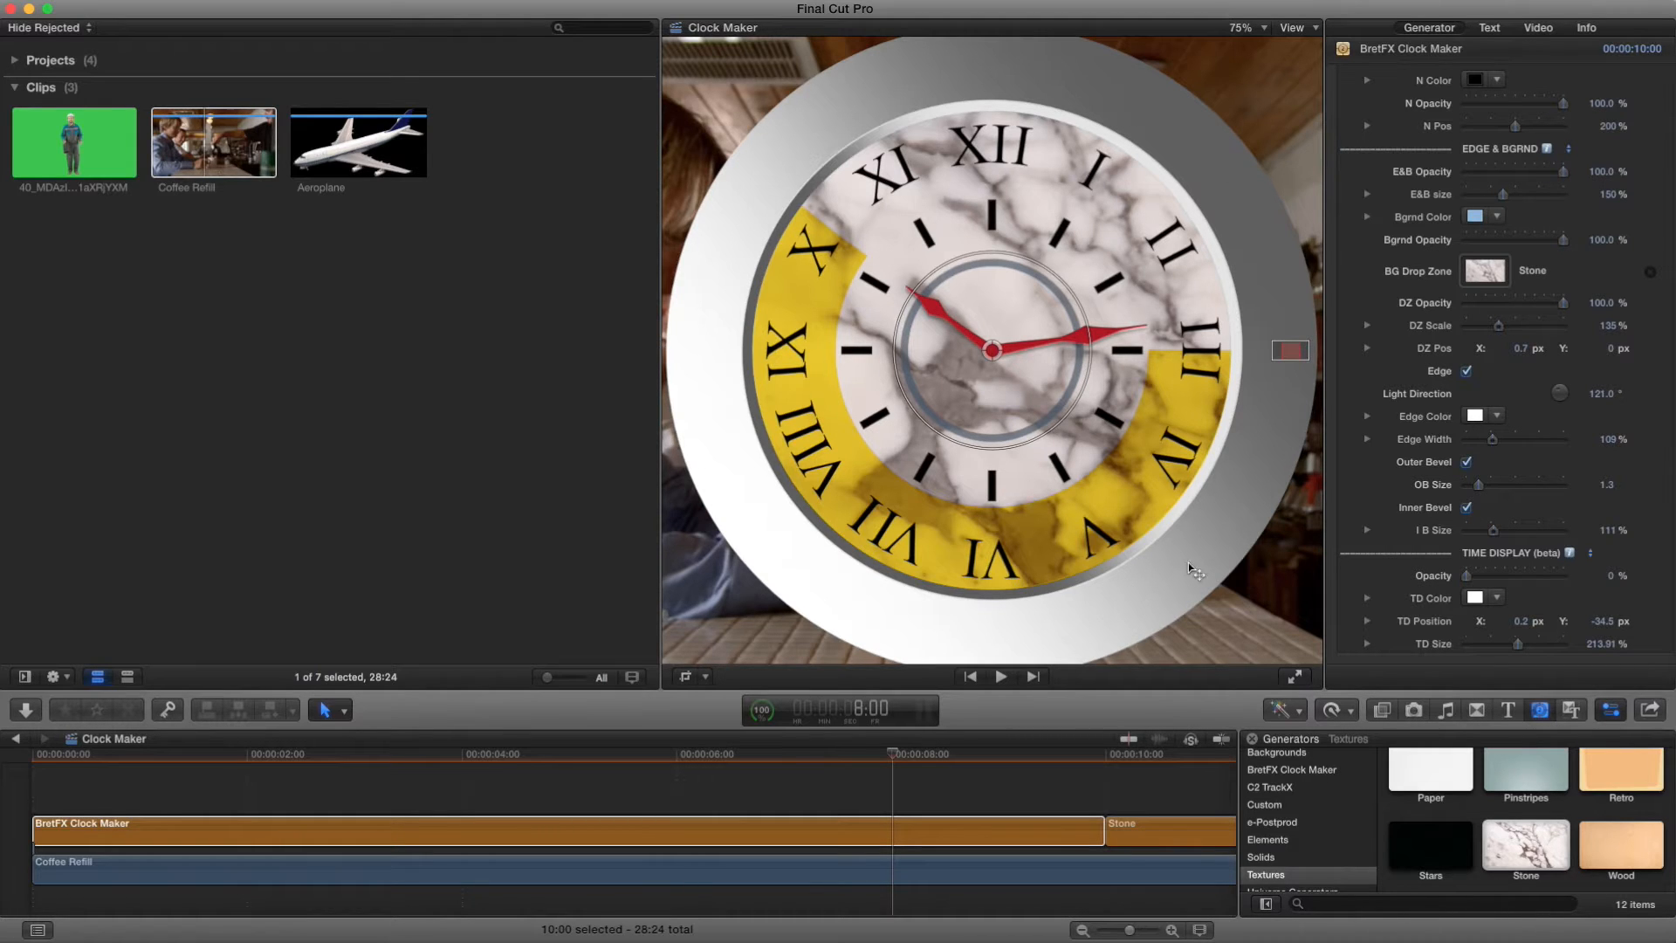
Step: Change the edge color from the saved swatches to the pinkish purple D15CCB and close the color picker
click(1475, 417)
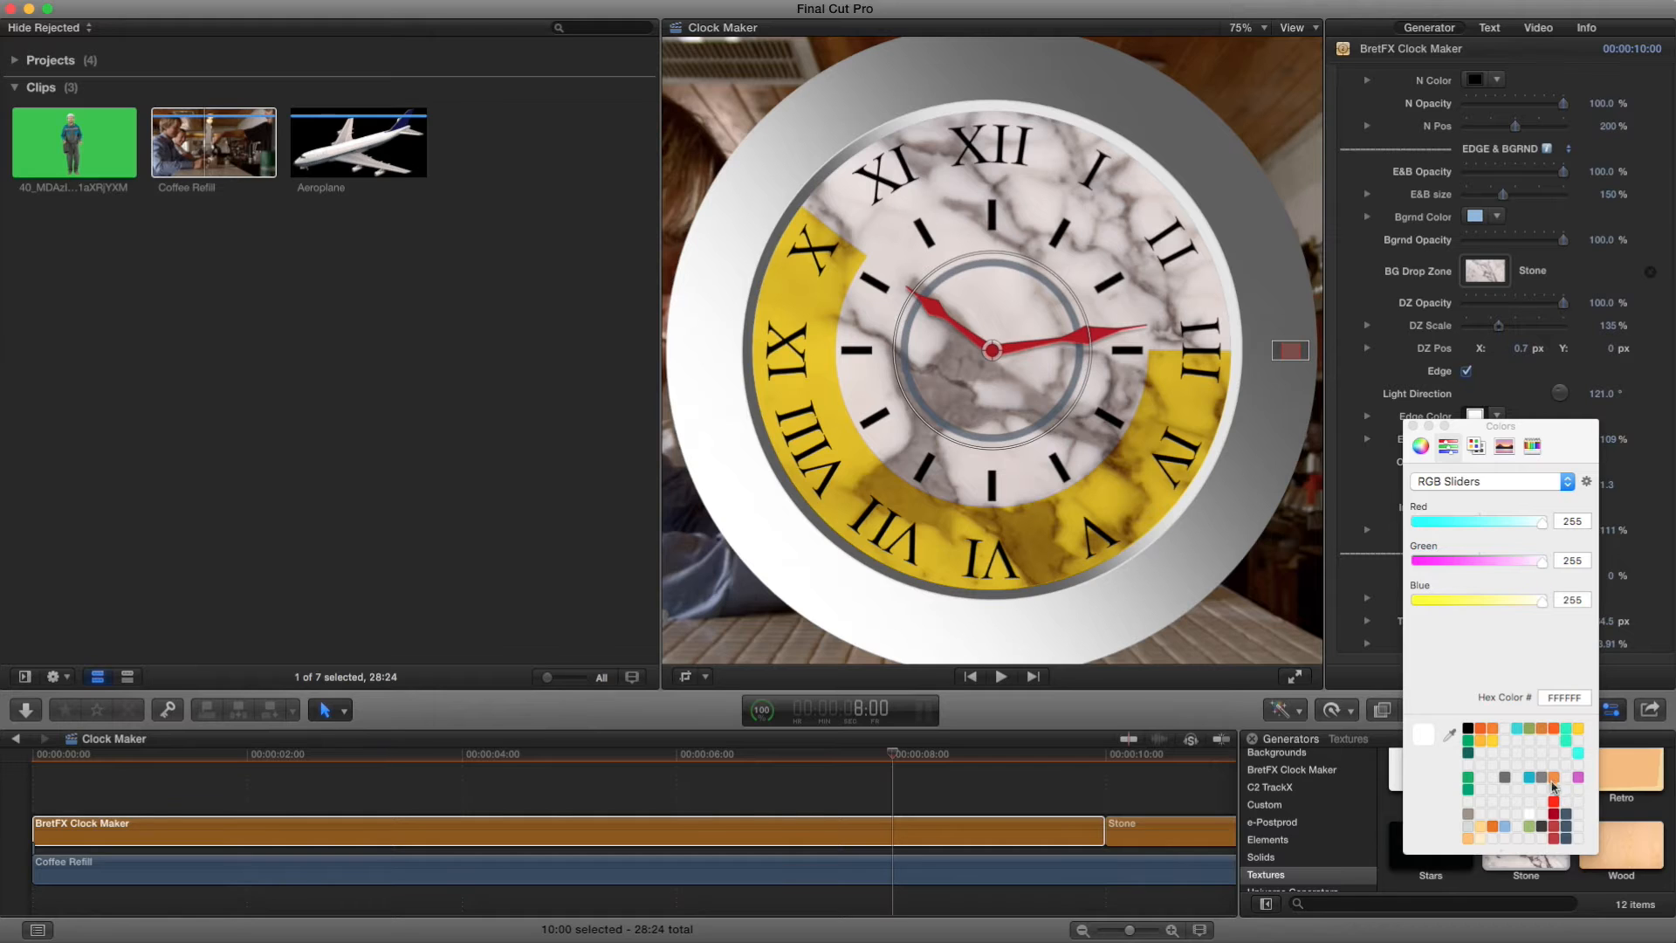
click(1578, 778)
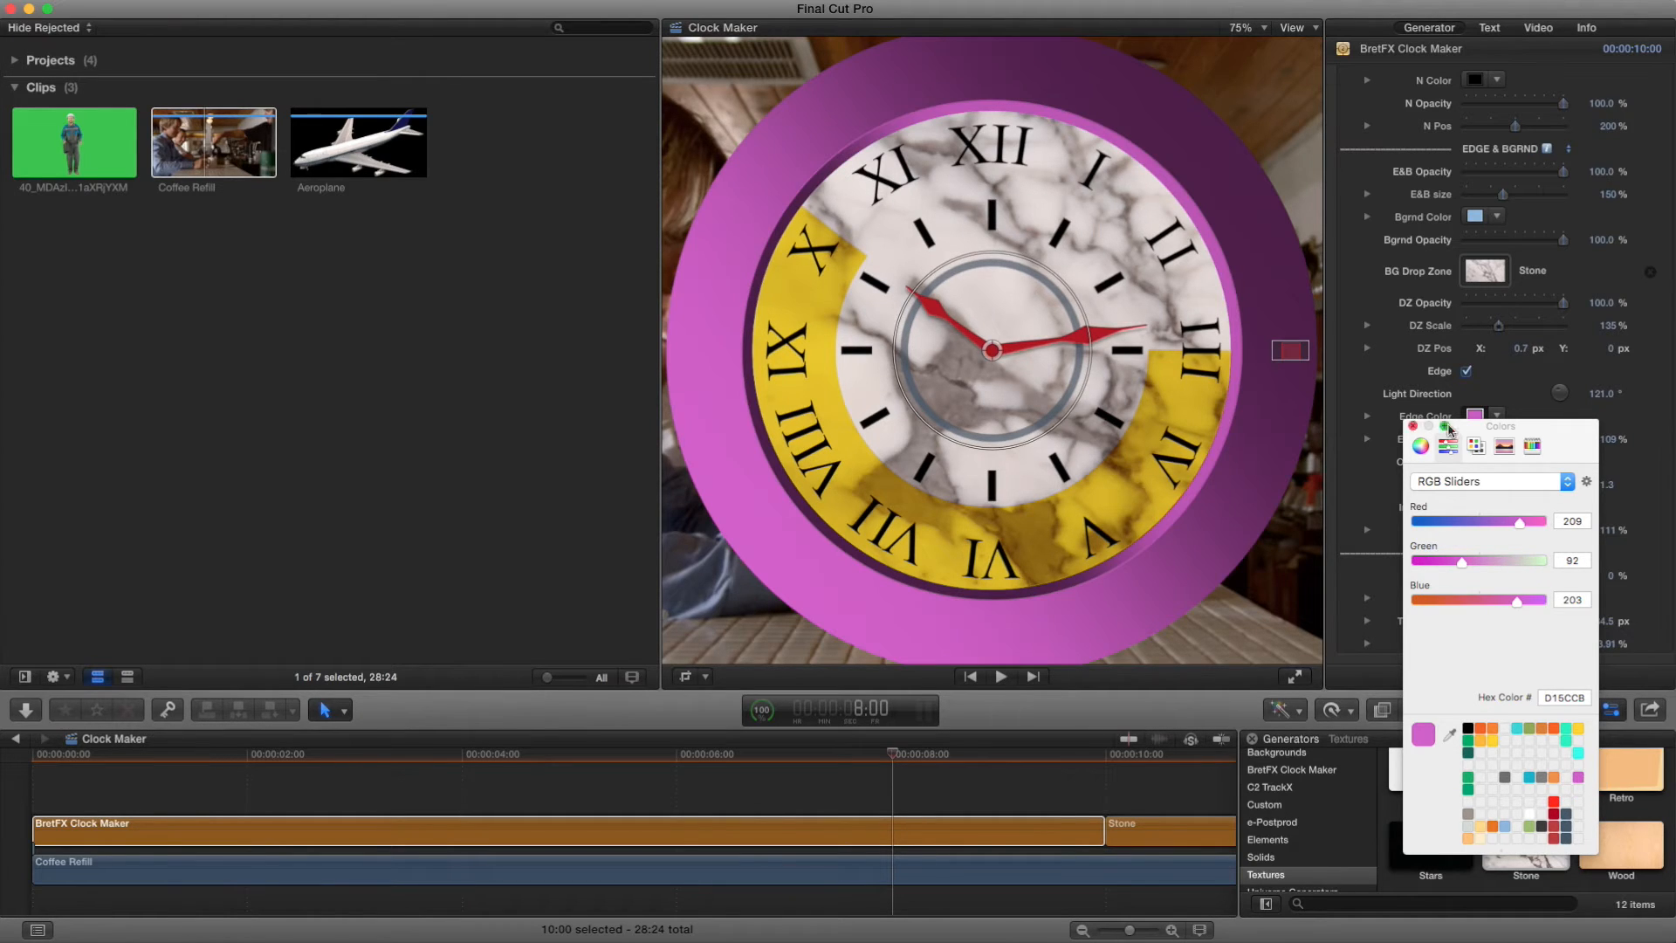
click(1415, 428)
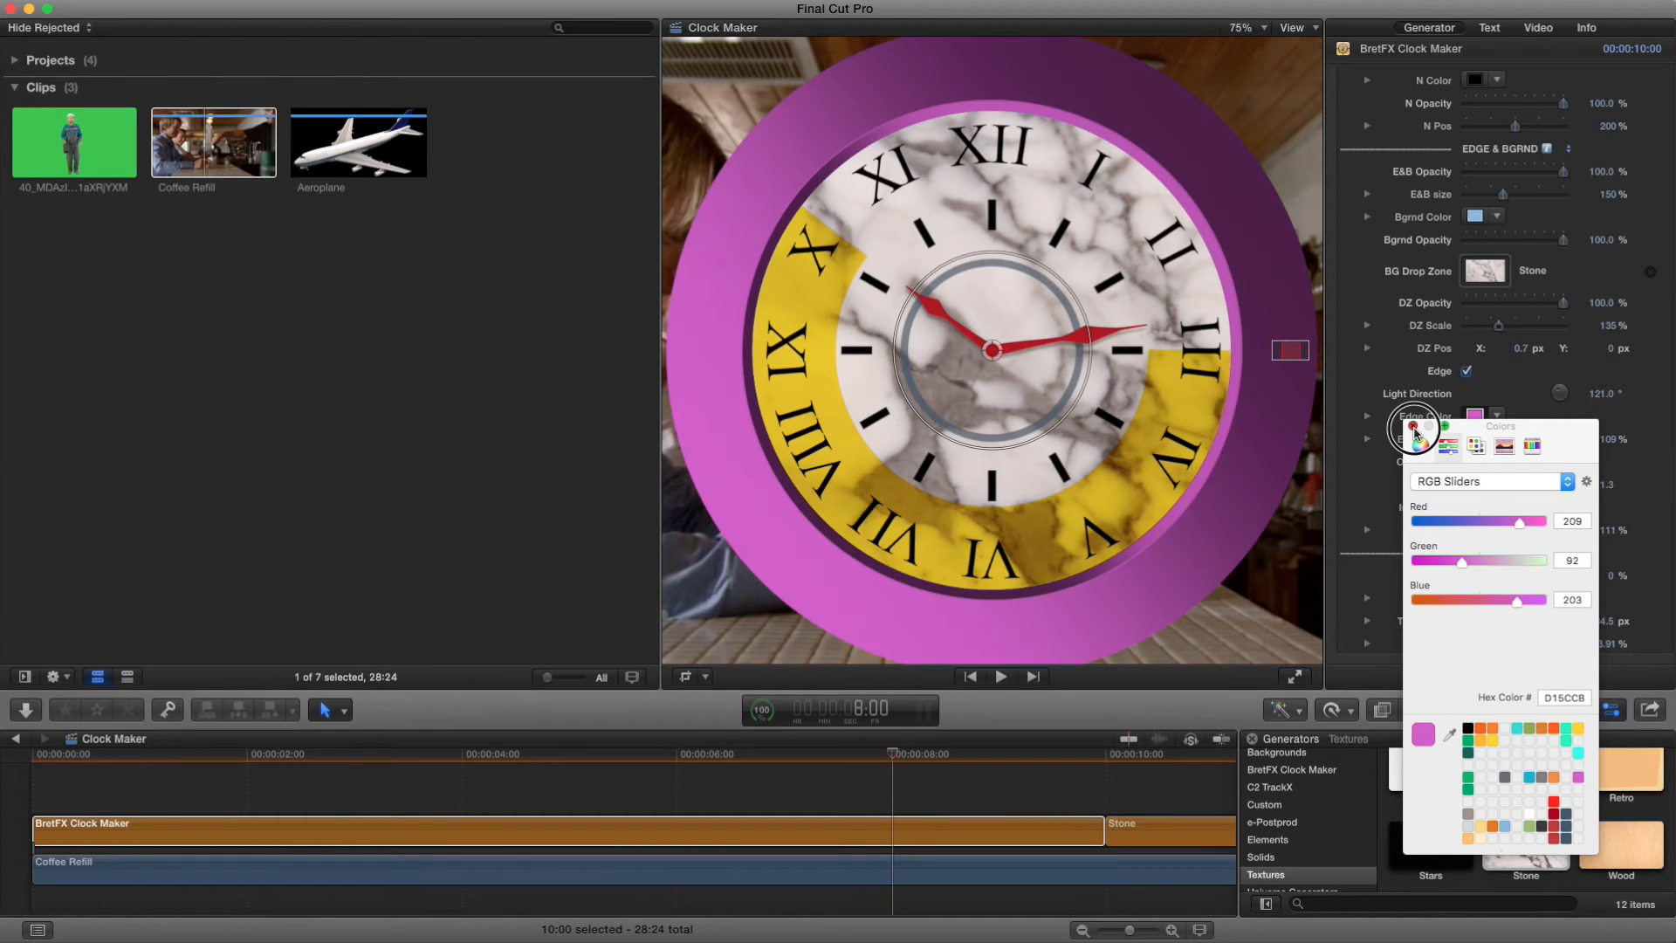